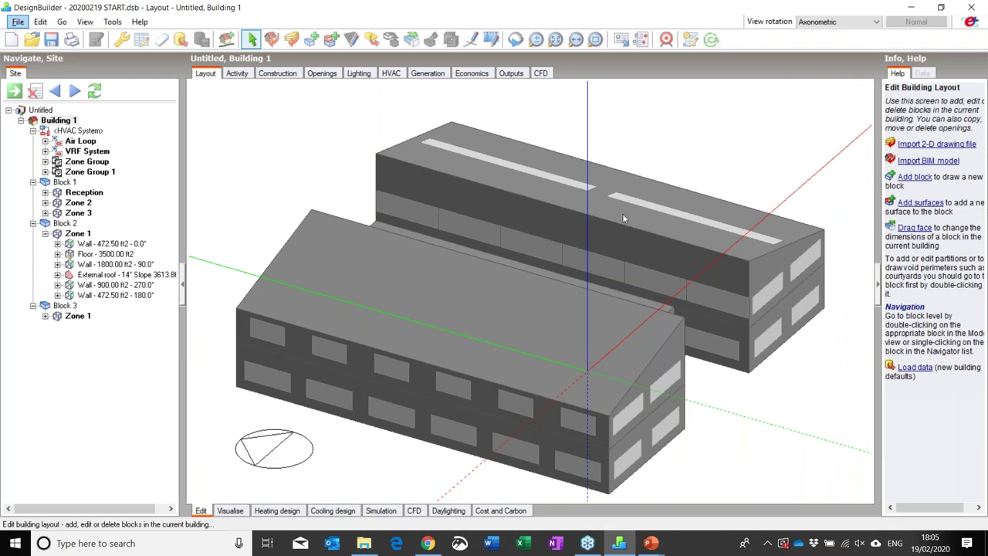
- Delete Block 3, the upper storey block on the far wing, from the building
click(622, 213)
right_click(622, 216)
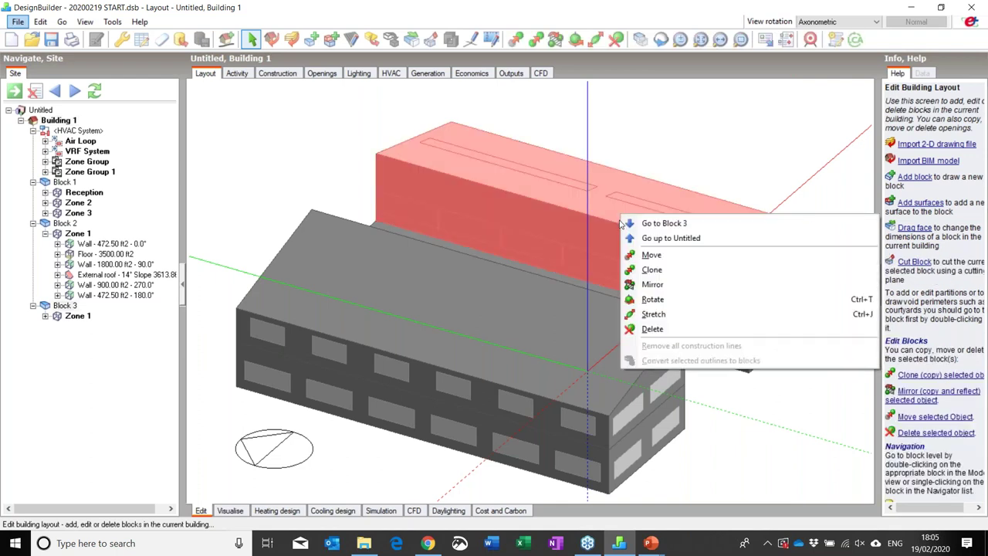
click(654, 315)
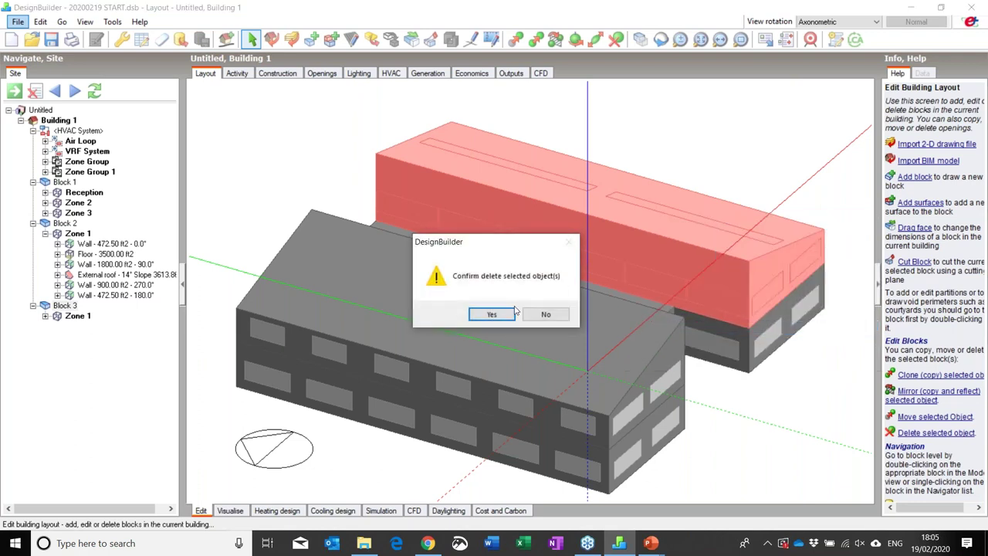
click(485, 316)
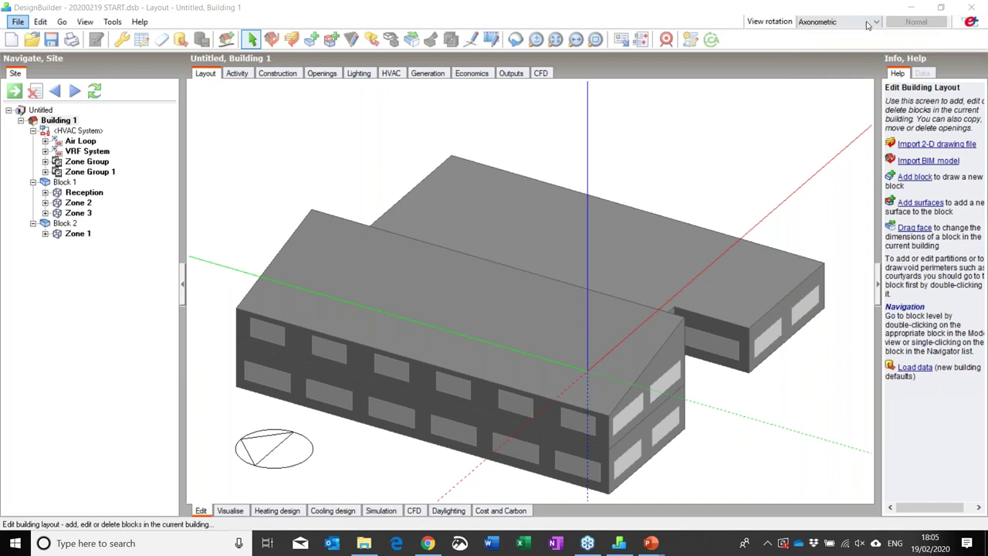
- Set up a new building block in plan view with the pitched roof form and the gable roof option turned off
click(819, 24)
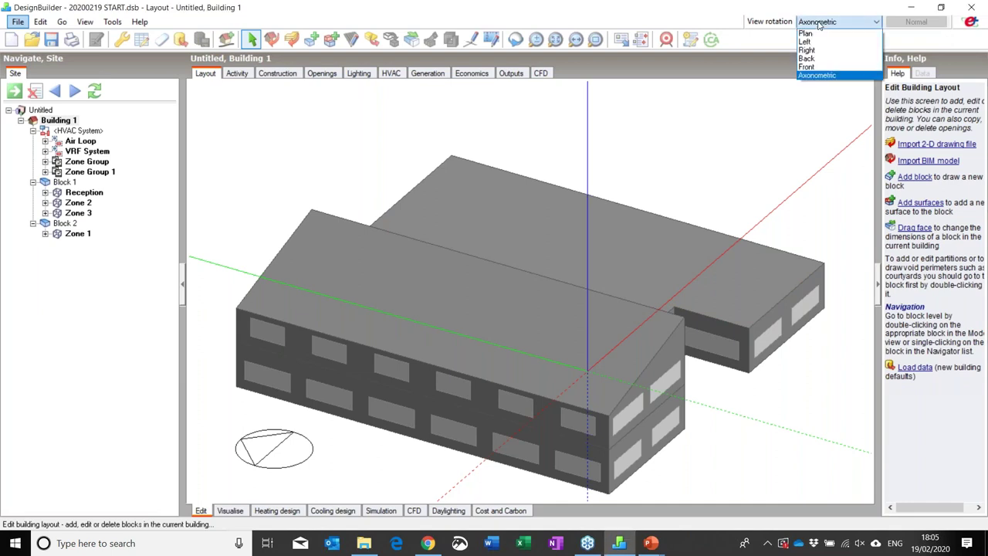
click(820, 75)
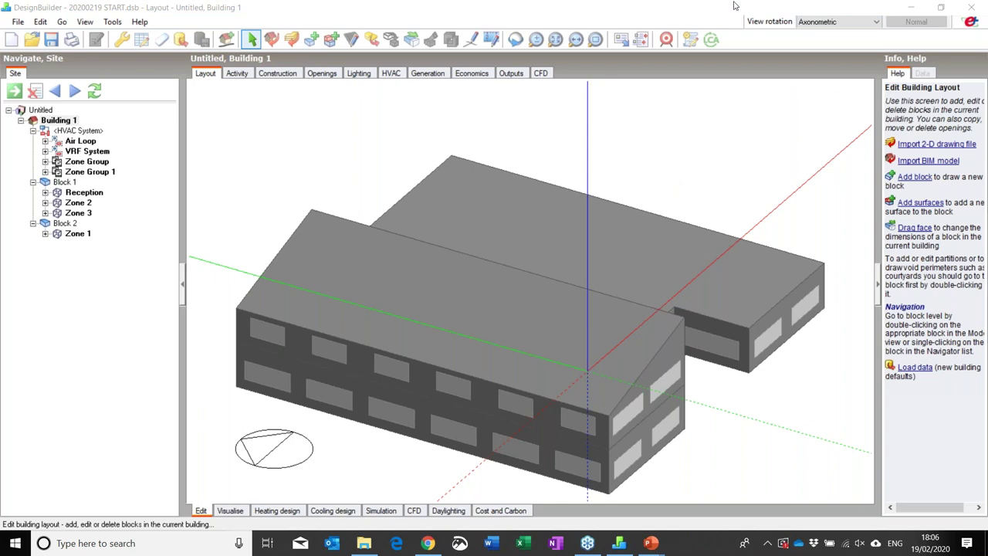
click(818, 25)
click(811, 33)
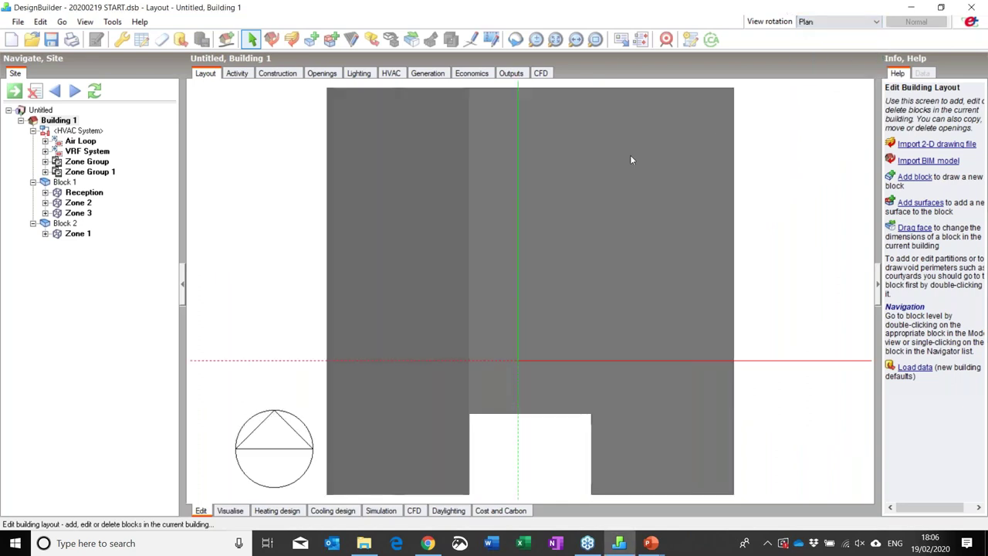
click(313, 40)
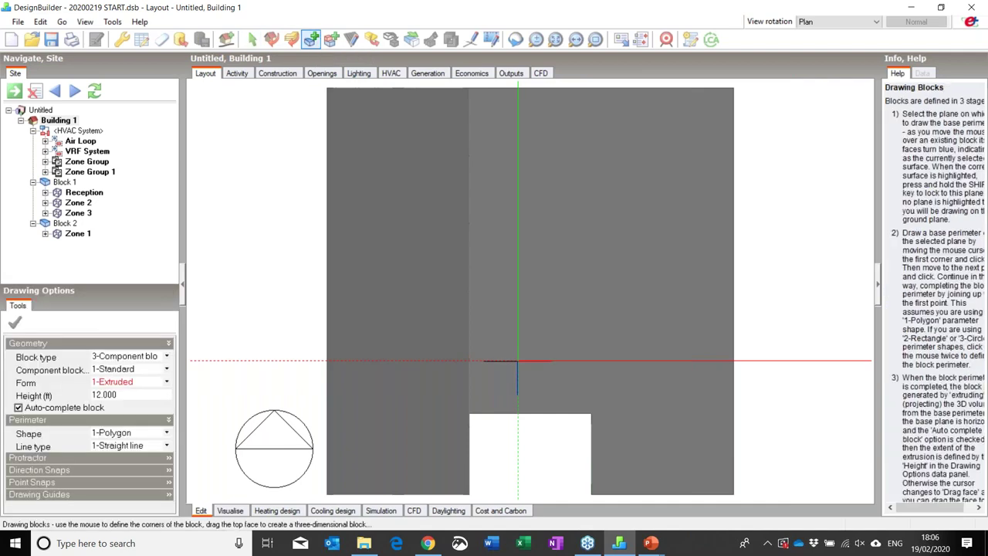
click(123, 357)
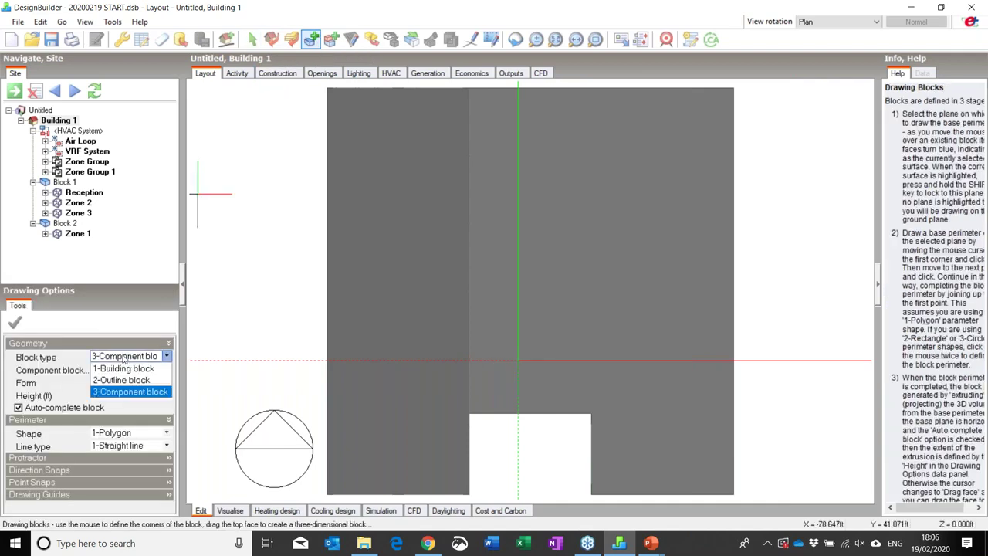
click(123, 369)
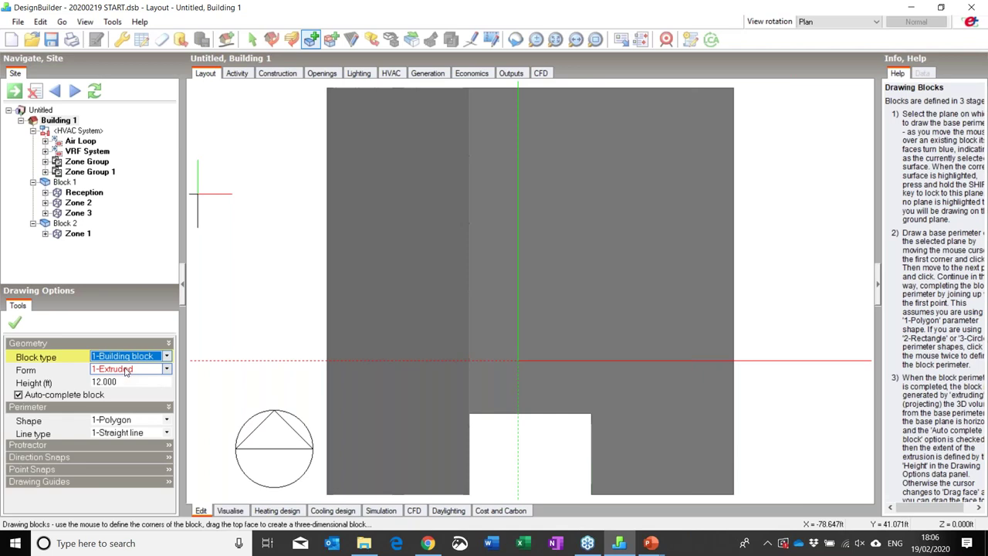
click(125, 370)
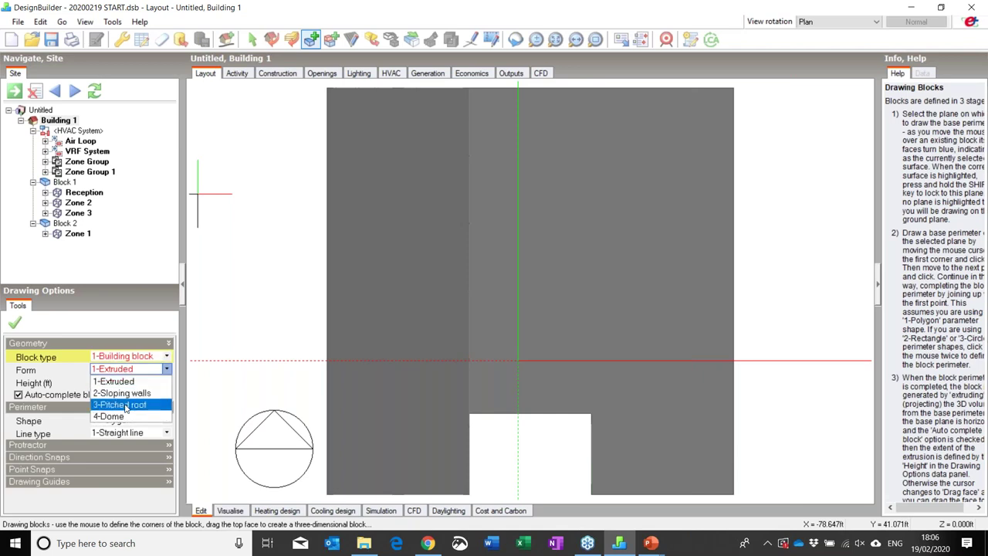
click(127, 404)
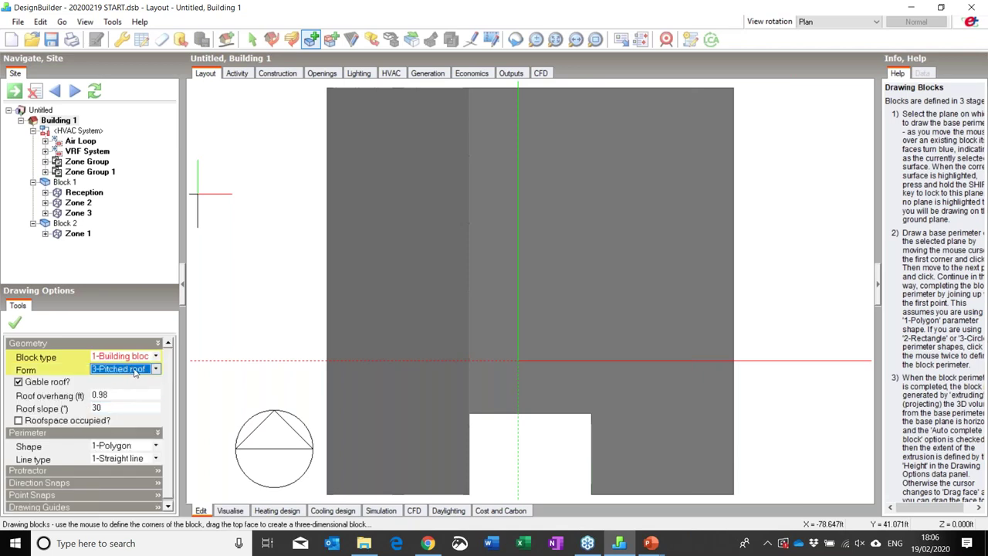
click(19, 386)
click(19, 383)
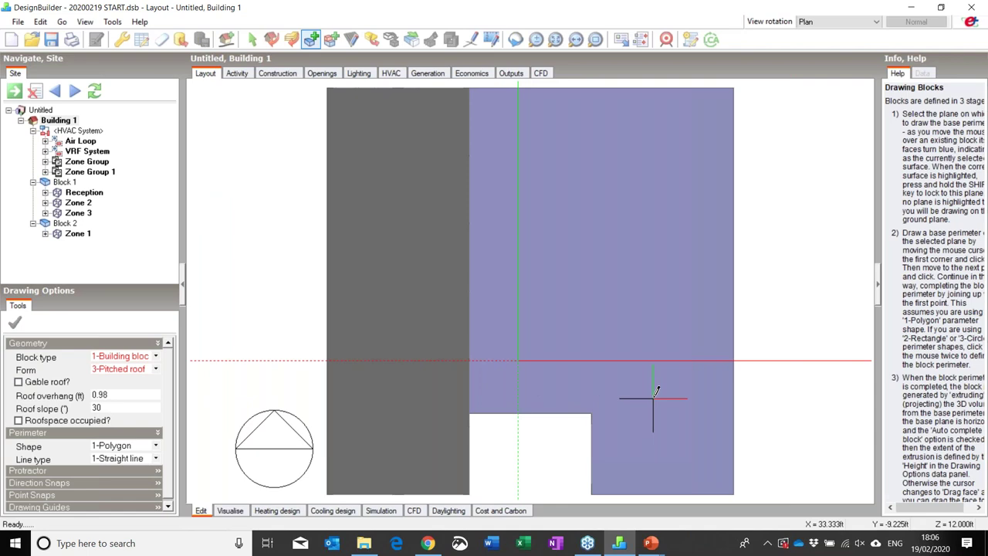
- Draw the roof perimeter on the single-storey block, following its outer corners and notch, with the inner edge 50 ft from the outer long edge
click(733, 488)
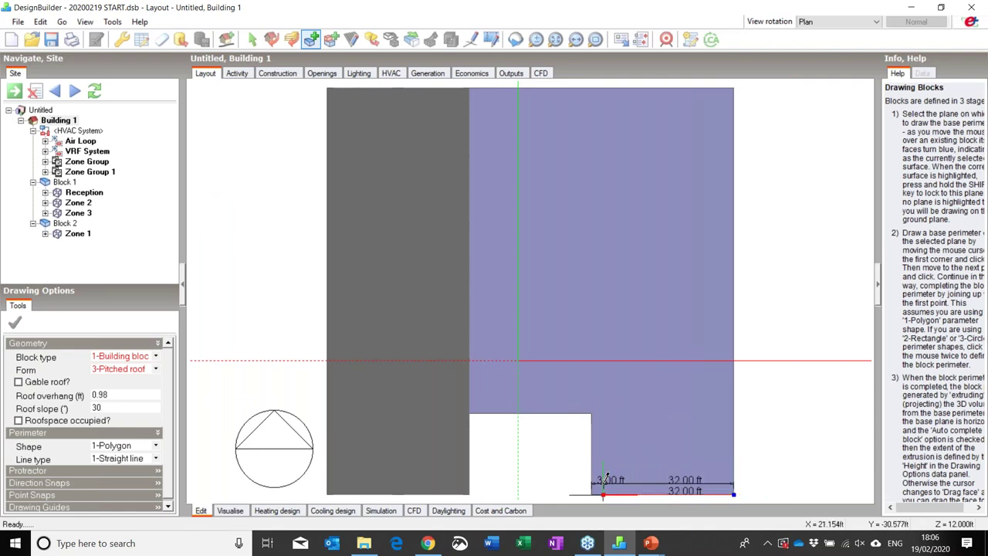
click(591, 494)
click(592, 414)
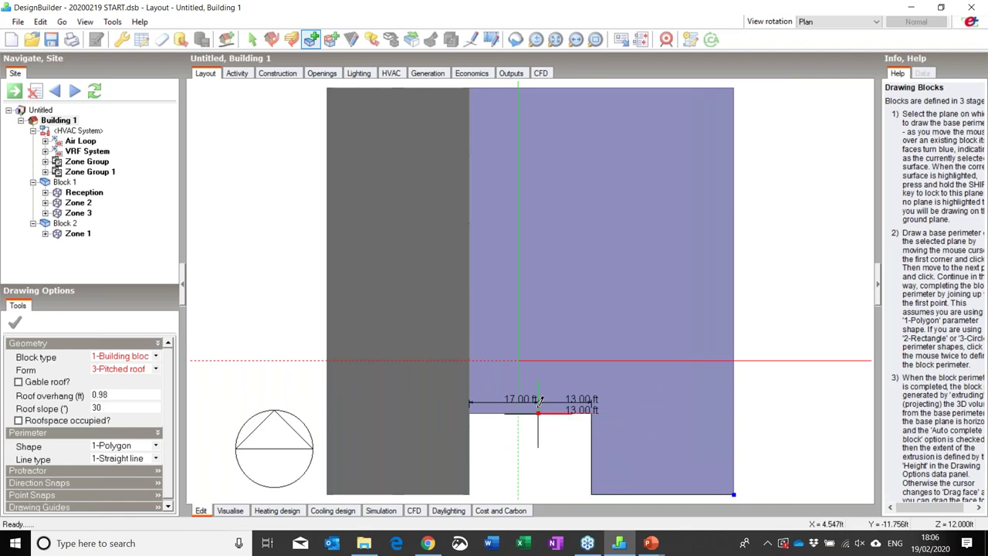
click(531, 406)
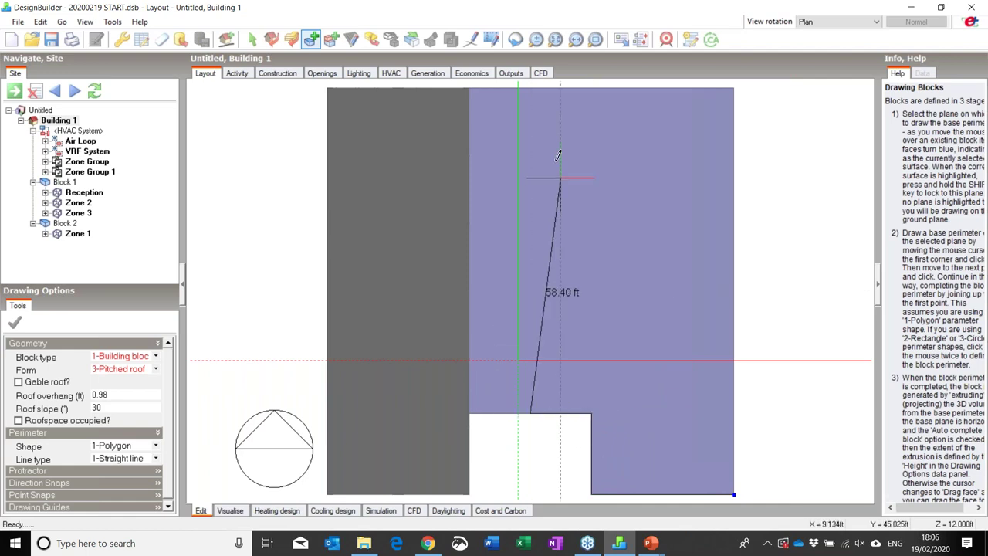
click(531, 87)
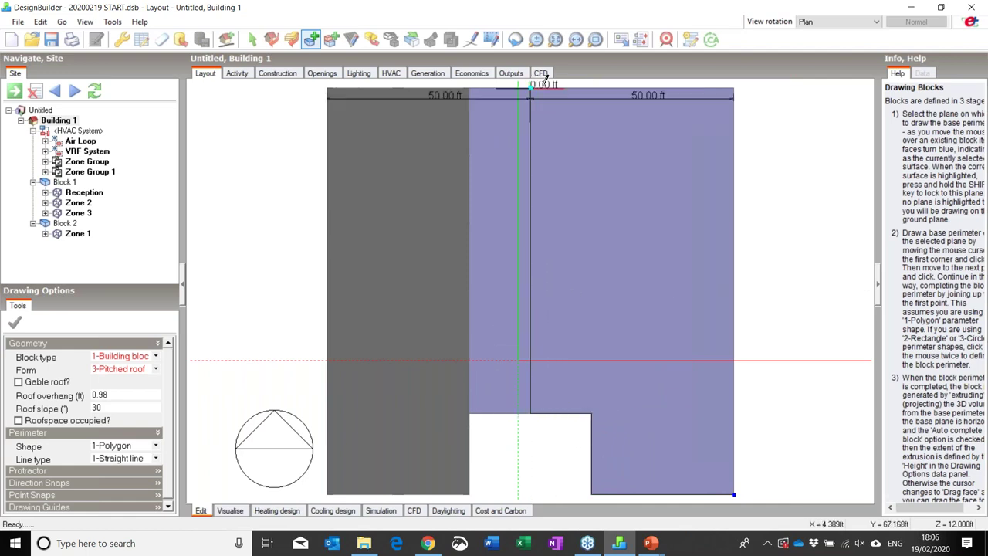
click(735, 86)
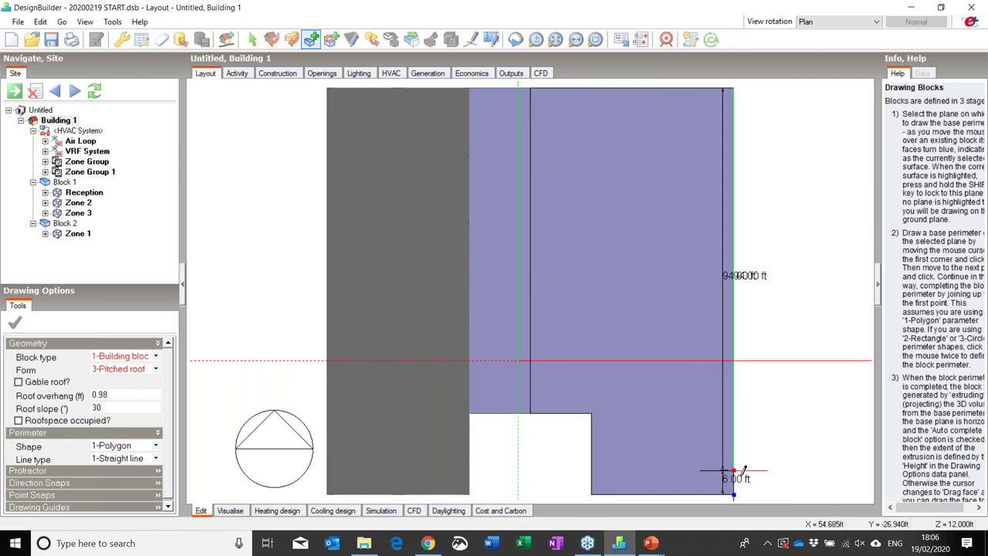
click(727, 487)
- Review the hipped roof in axonometric view from the courtyard side and delete that roof block
click(839, 23)
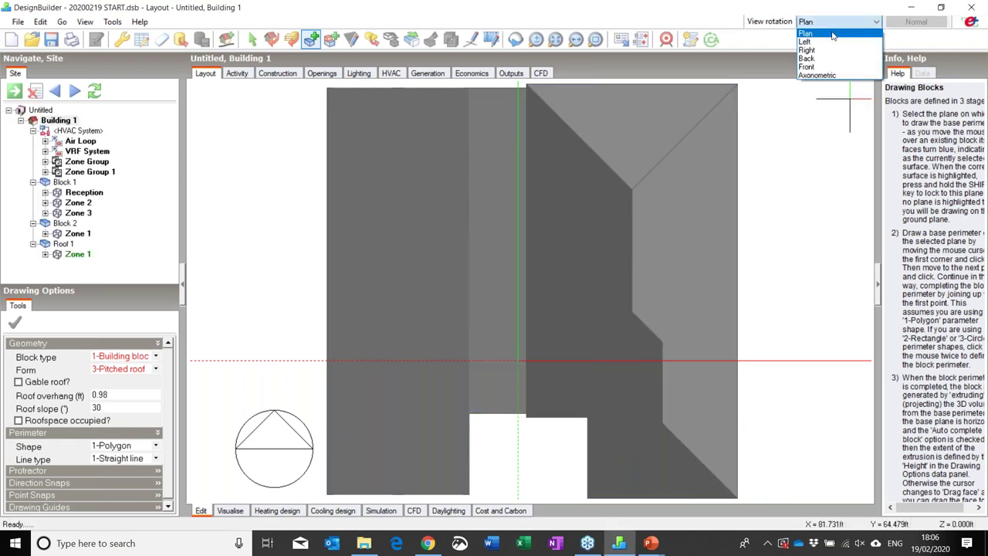
click(820, 75)
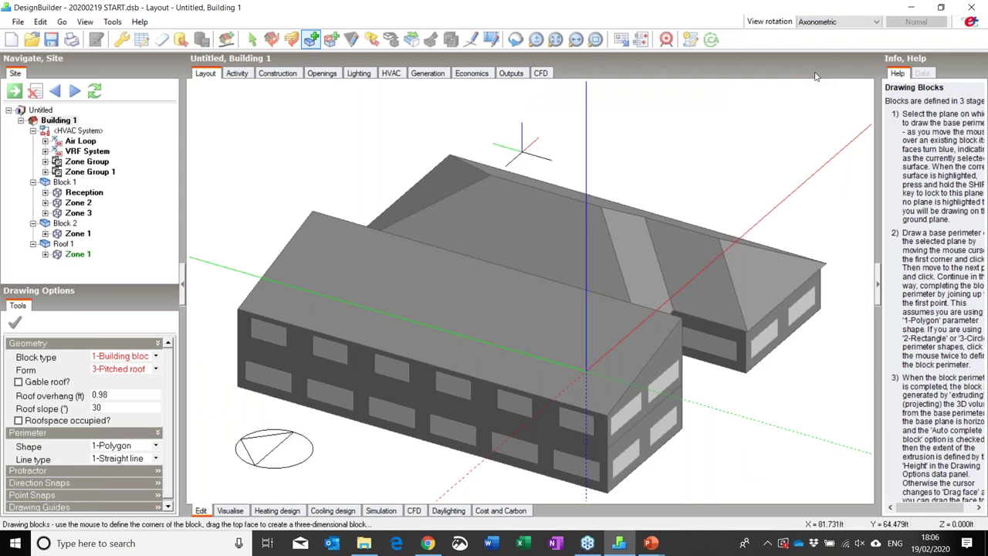
click(515, 39)
drag(541, 254, 502, 281)
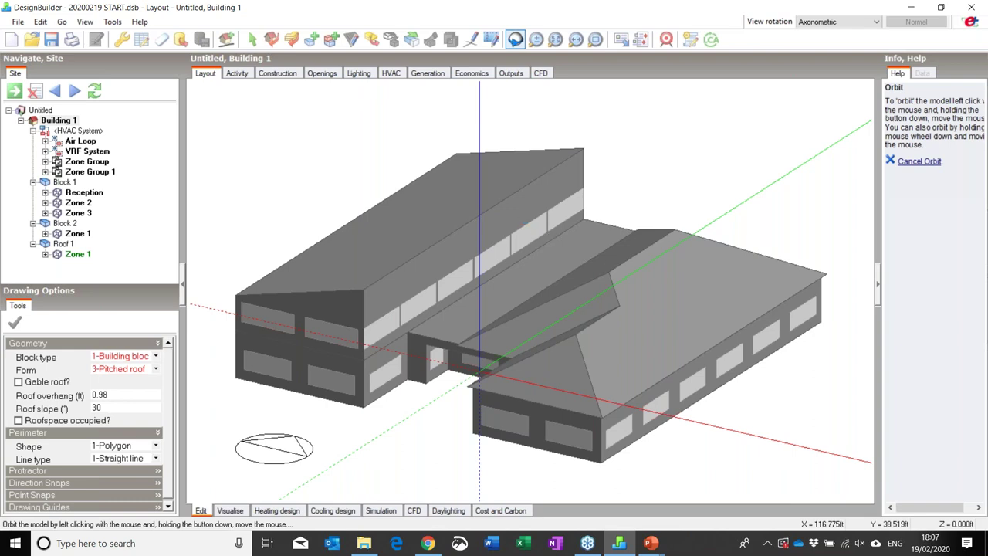
key(Escape)
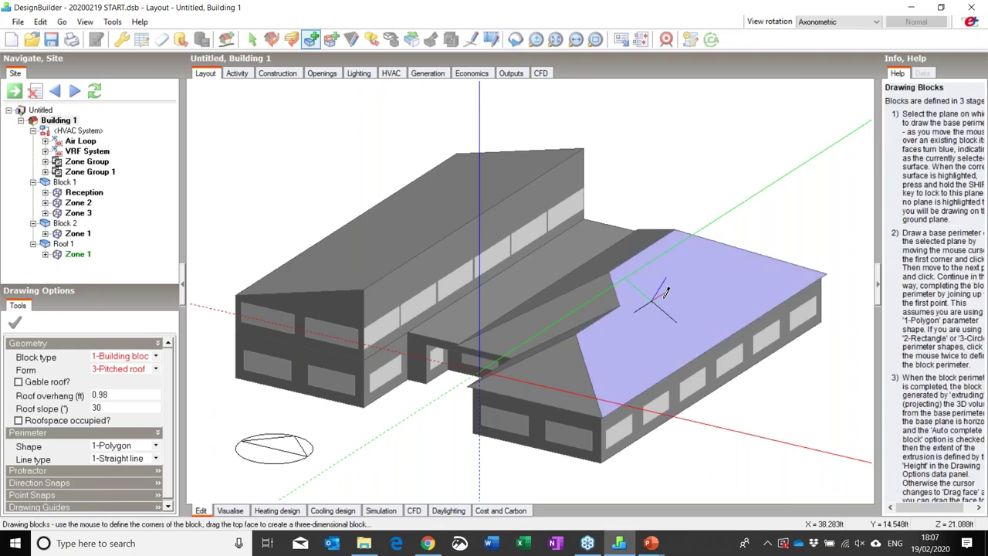
key(Escape)
right_click(647, 298)
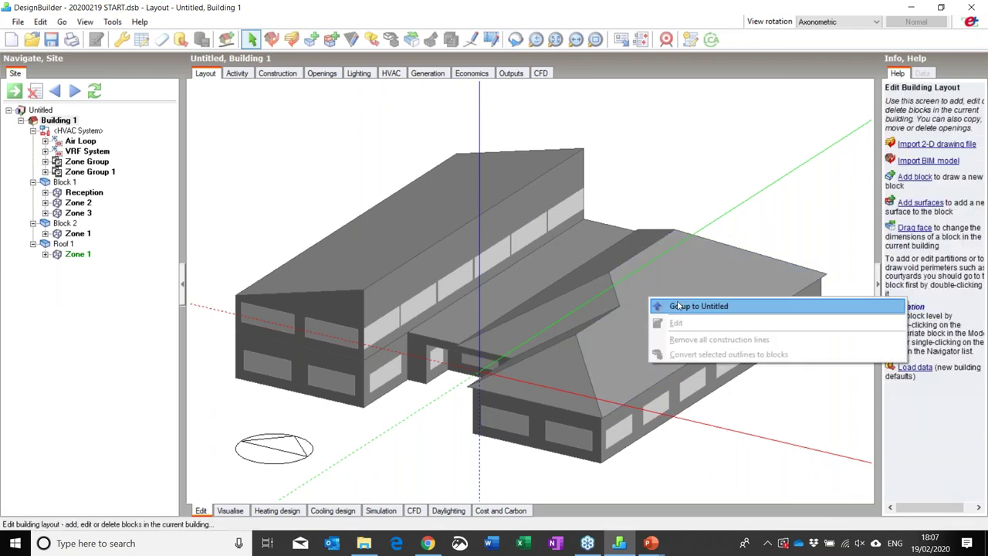
click(642, 303)
click(644, 304)
right_click(645, 309)
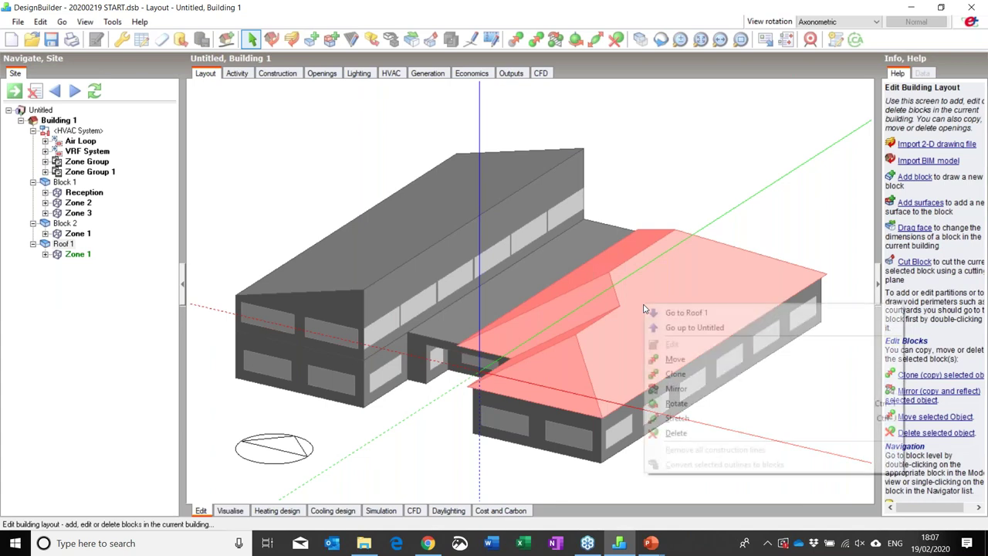
click(674, 434)
click(506, 313)
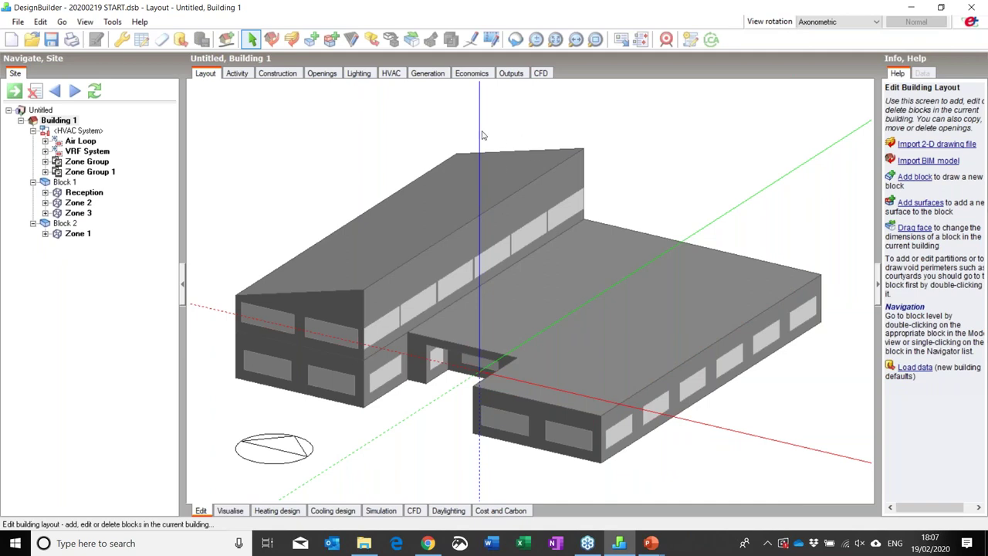
- Start Cut Block on the upper block of the two-storey wing, with the protractor enabled at a 5° increment
click(516, 40)
drag(313, 220, 515, 241)
scroll(502, 256, up, 5)
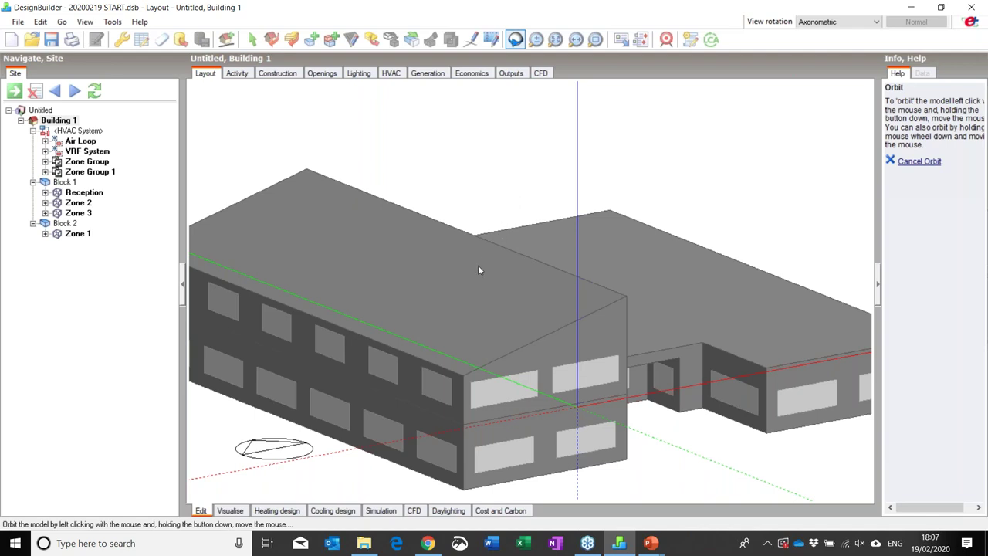
key(Escape)
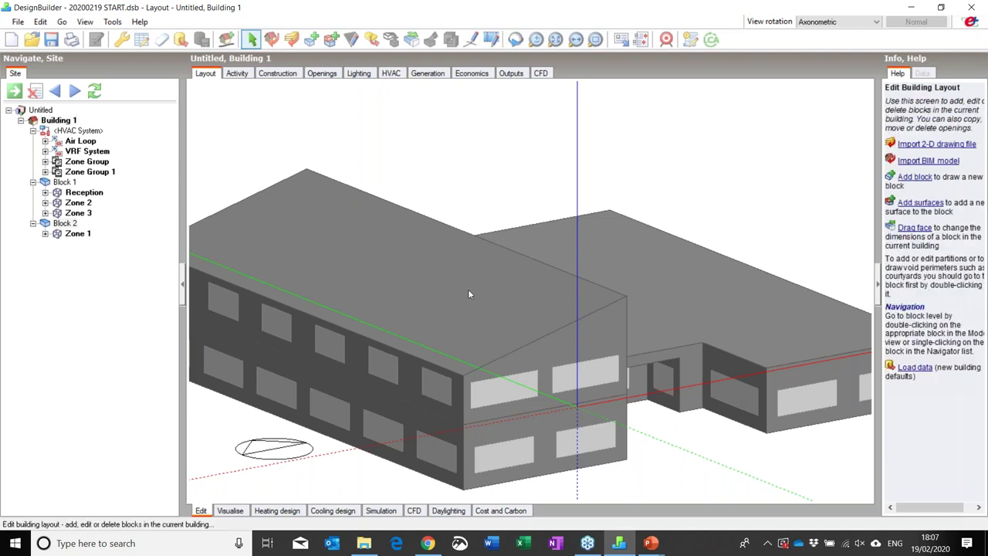
click(468, 289)
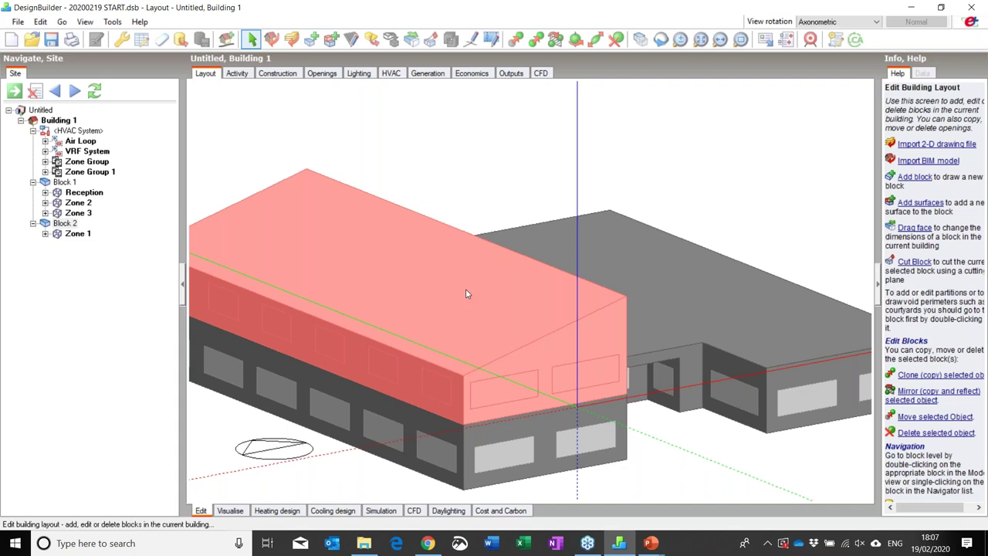
click(431, 40)
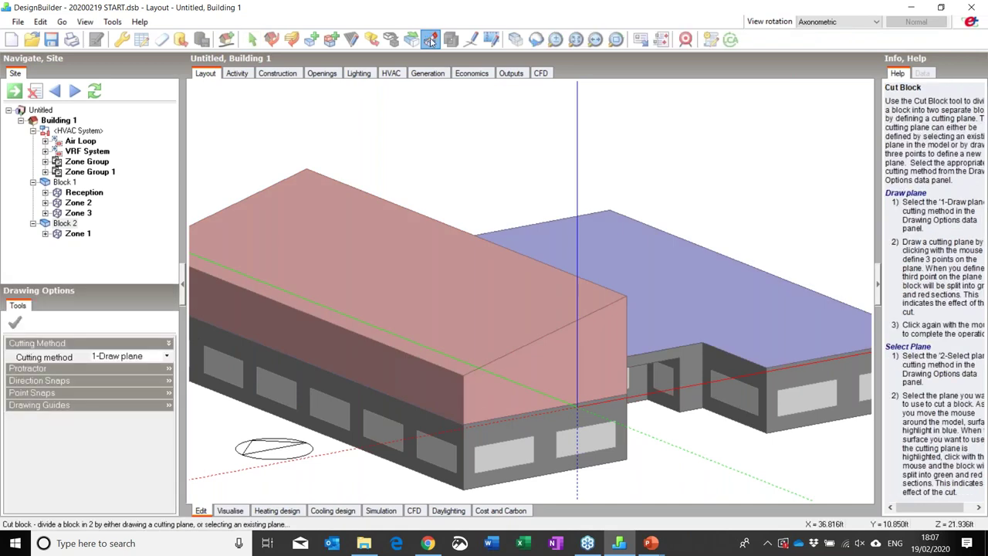
click(27, 368)
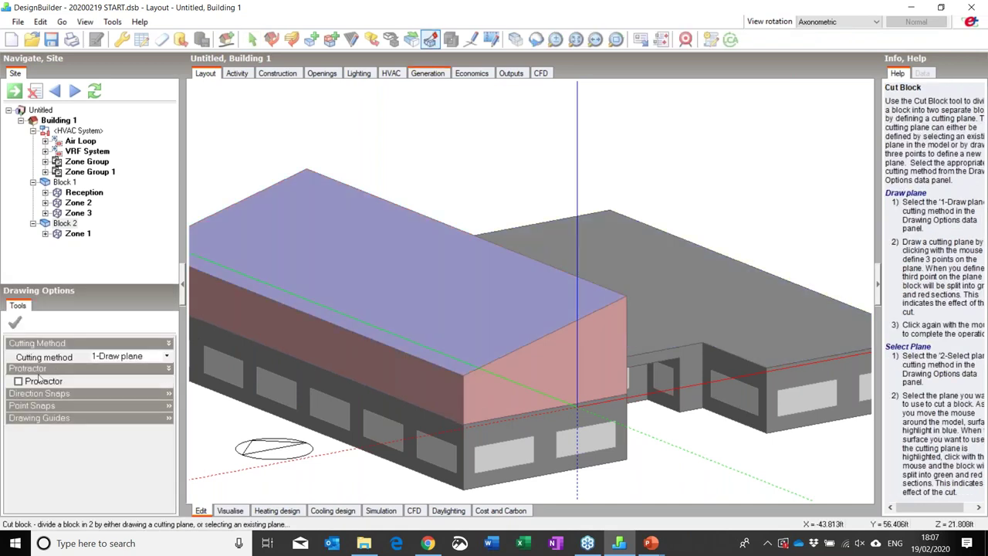
click(18, 382)
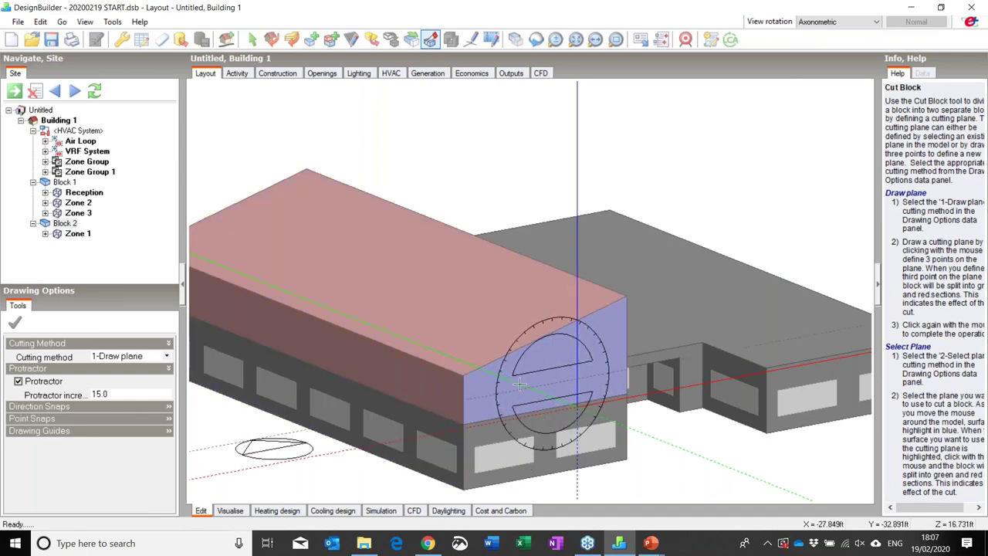
click(122, 394)
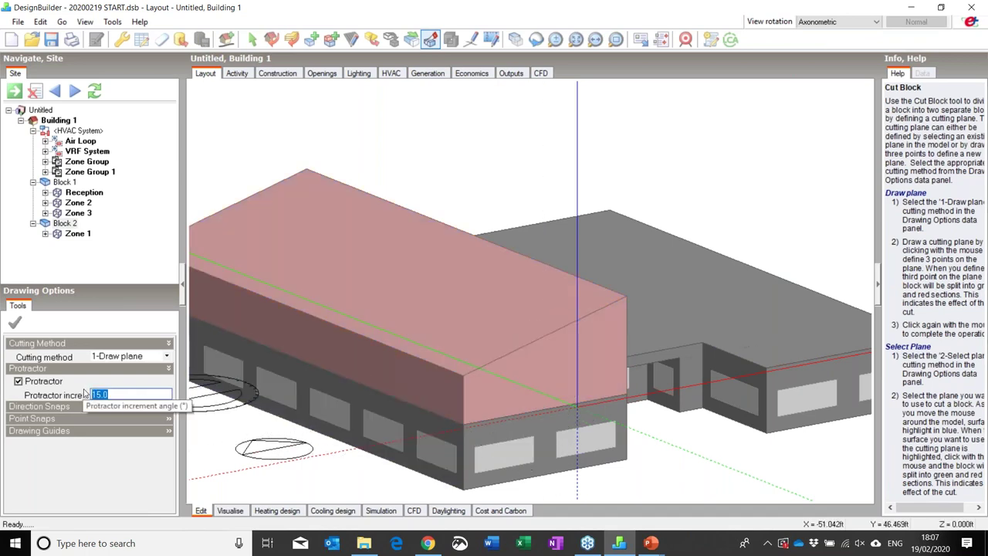
text(5)
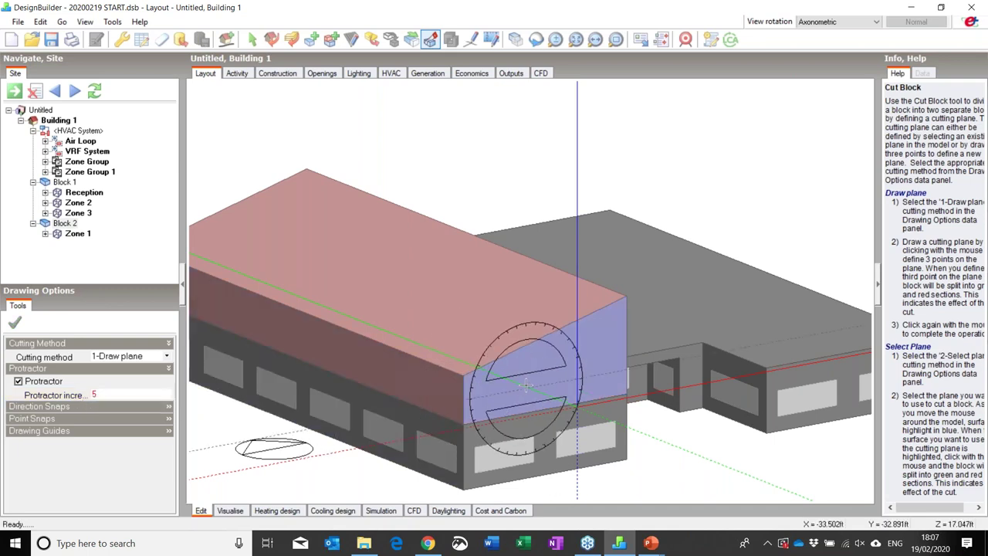
- Cut the upper block with a drawn plane sloping from the outer top edge to just below the inner top corner, with the protractor off
click(462, 376)
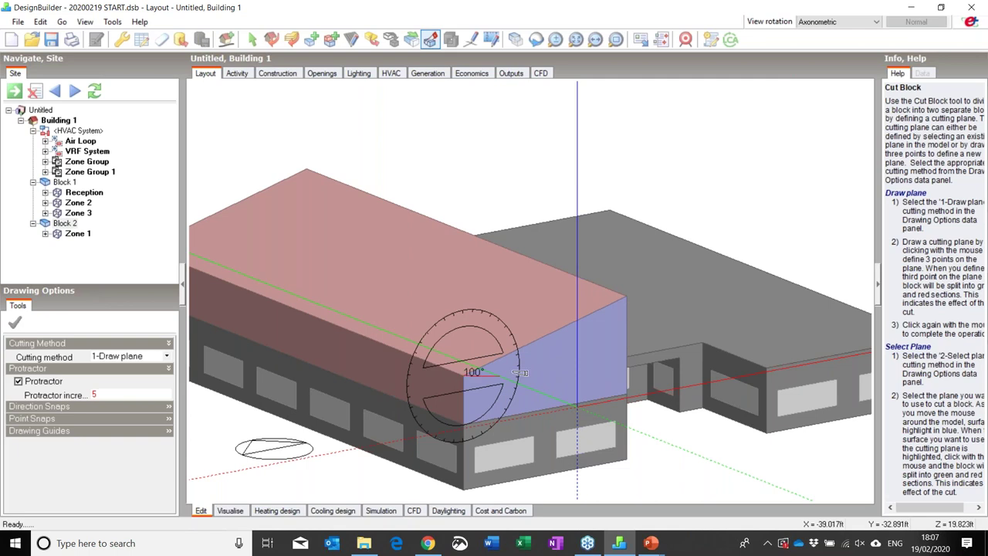
click(627, 309)
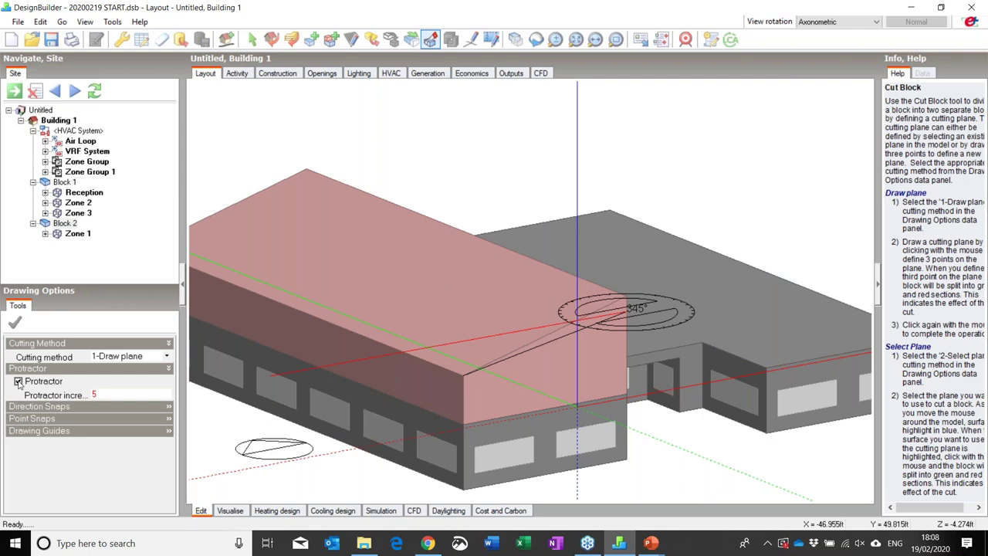
click(18, 381)
click(536, 39)
drag(610, 186, 465, 247)
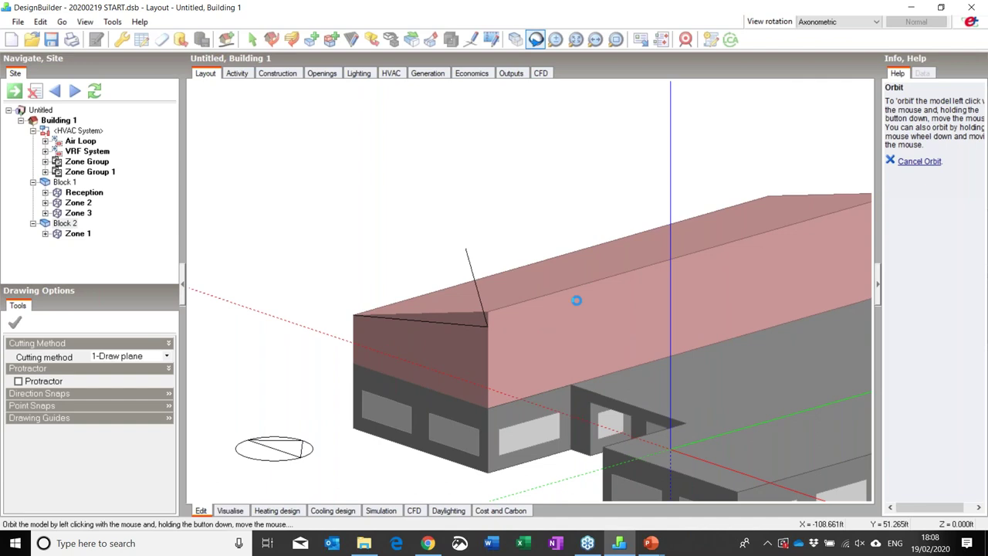
key(Escape)
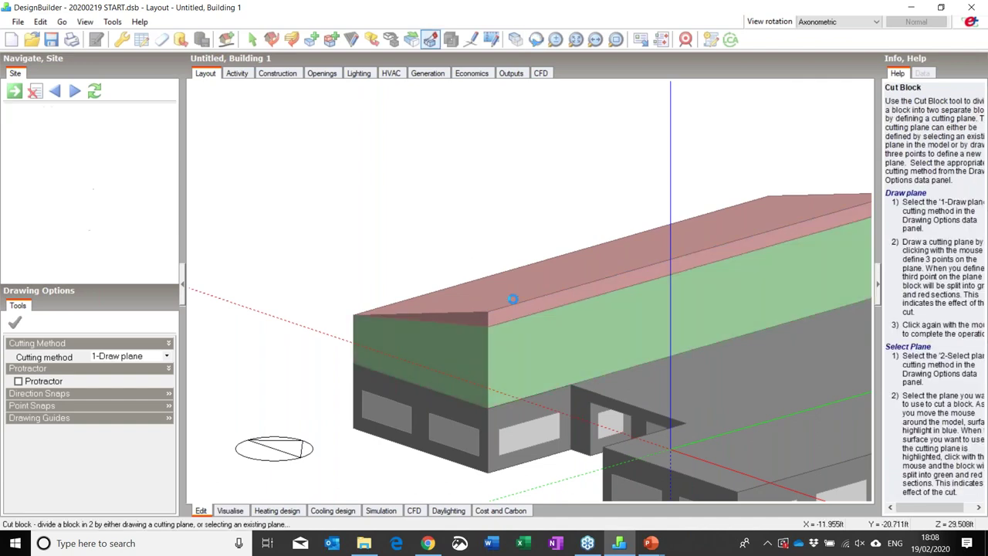
click(501, 308)
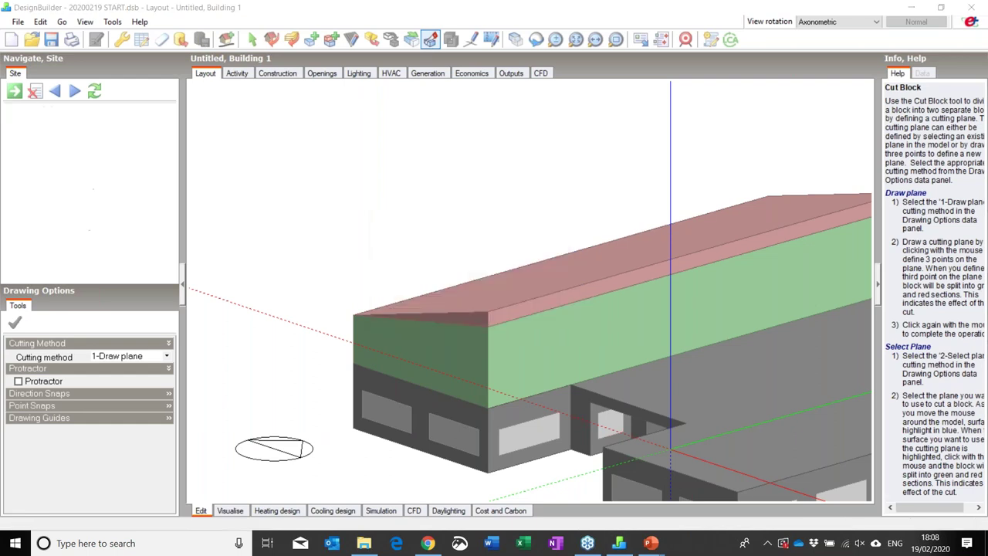
- Delete the cut-off wedge block above the sloped plane on the two-storey wing
right_click(498, 305)
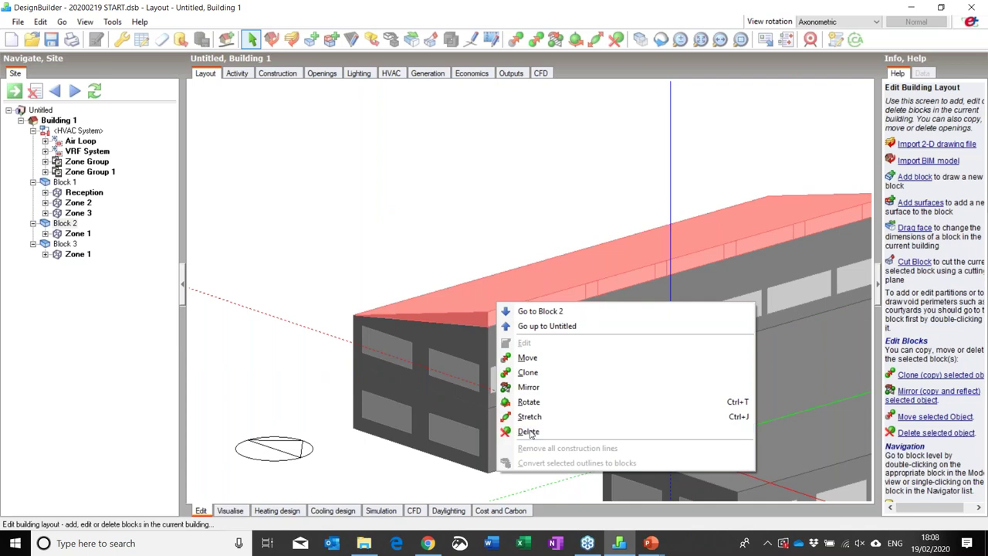
click(529, 432)
click(491, 314)
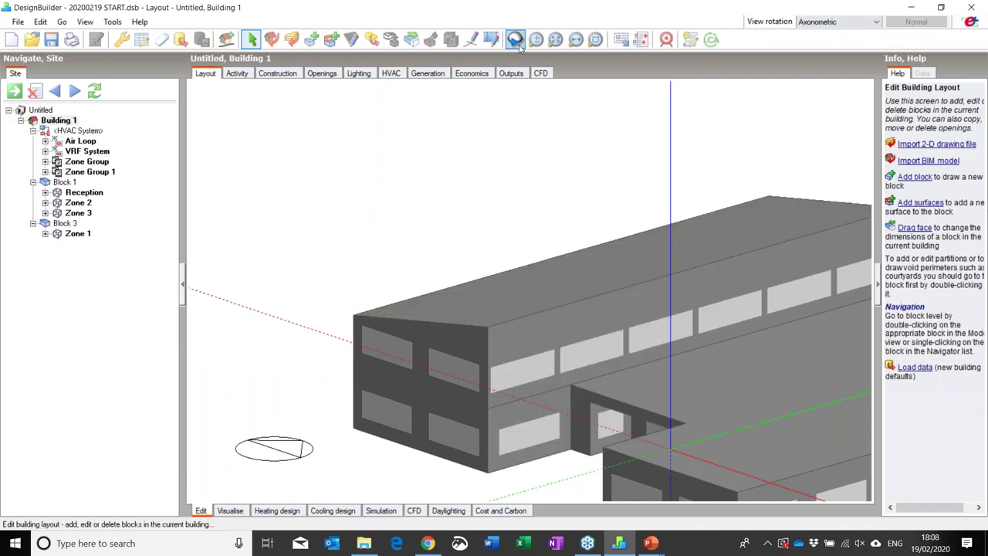
- Mirror the sloped upper block about the Y-axis, placing the copy on the opposite wing from base corner to matching roof corner
click(823, 23)
click(800, 74)
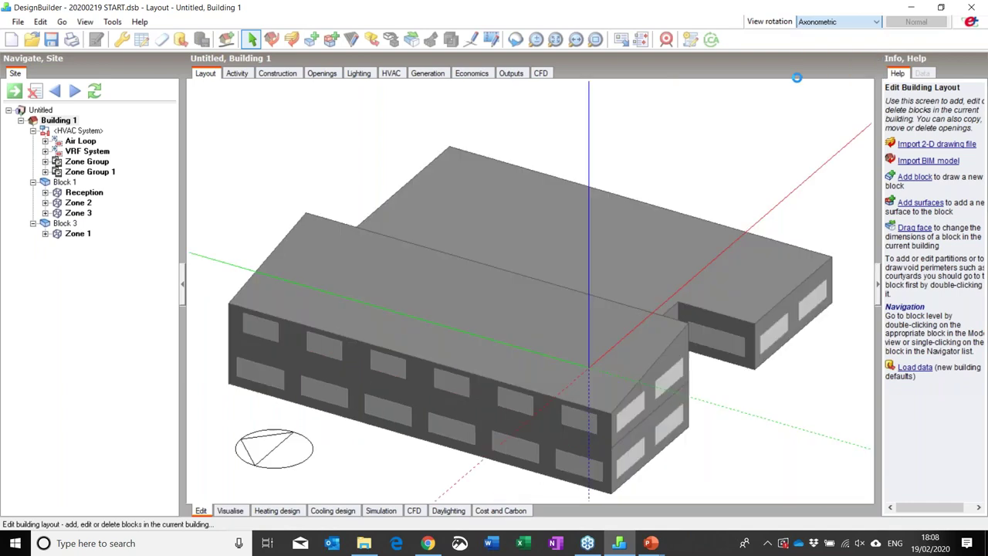
middle_drag(517, 199, 538, 159)
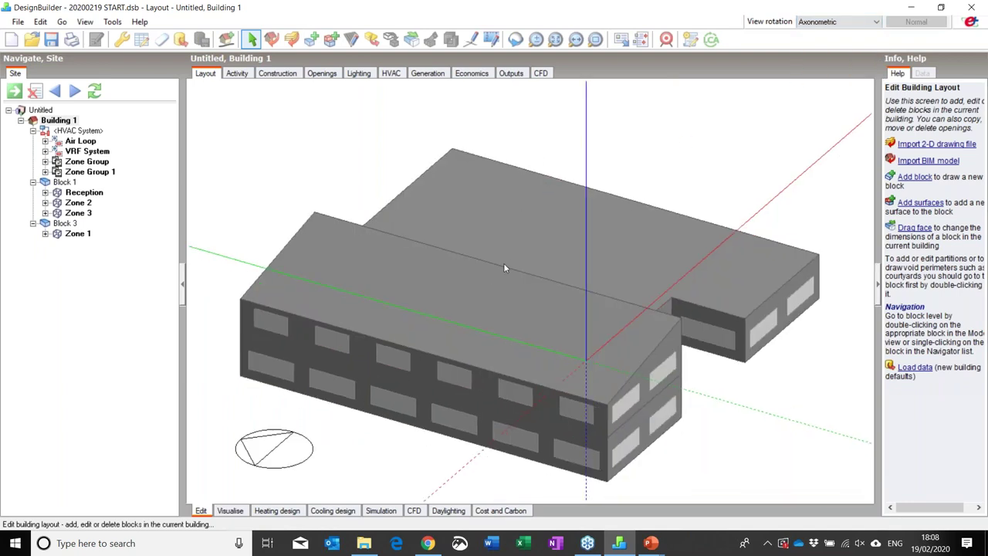
click(504, 300)
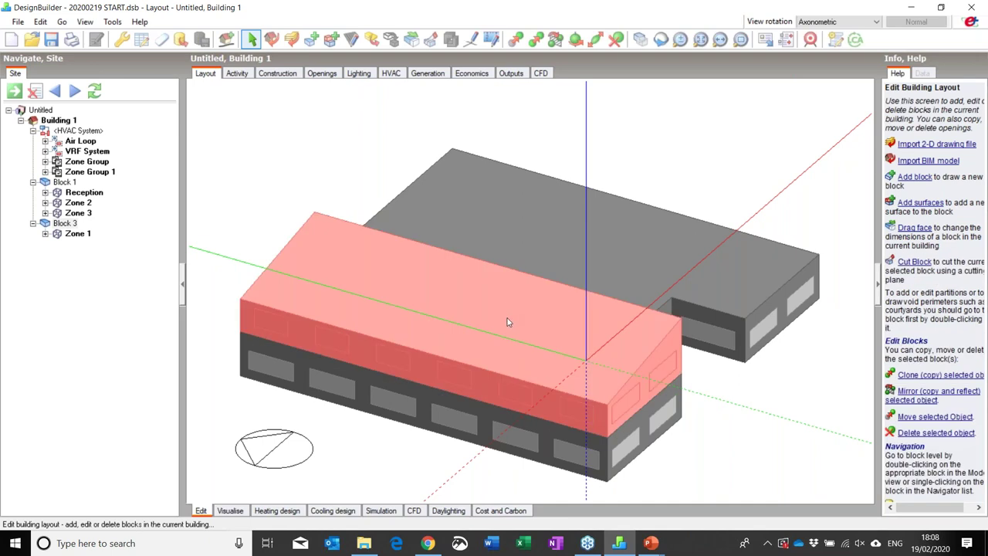
right_click(509, 322)
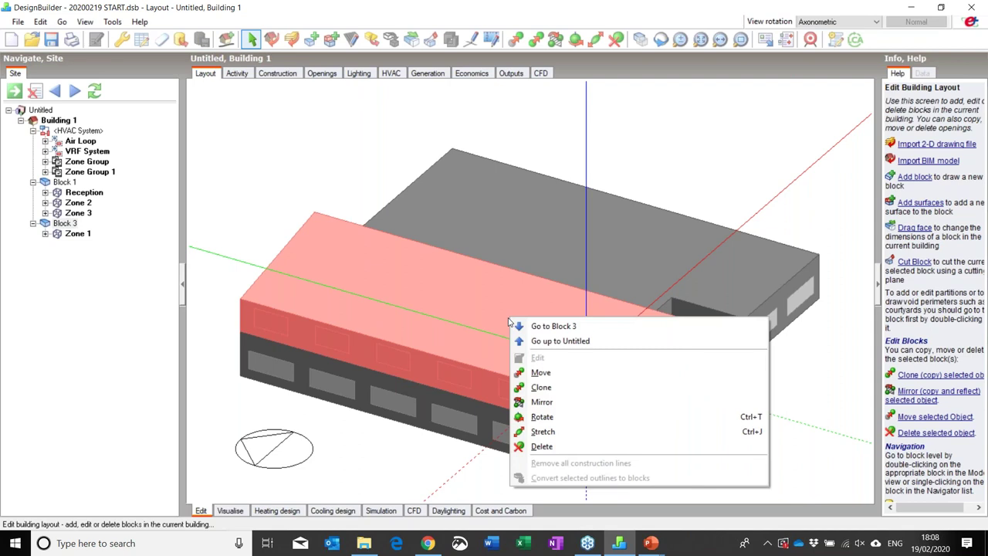
click(558, 403)
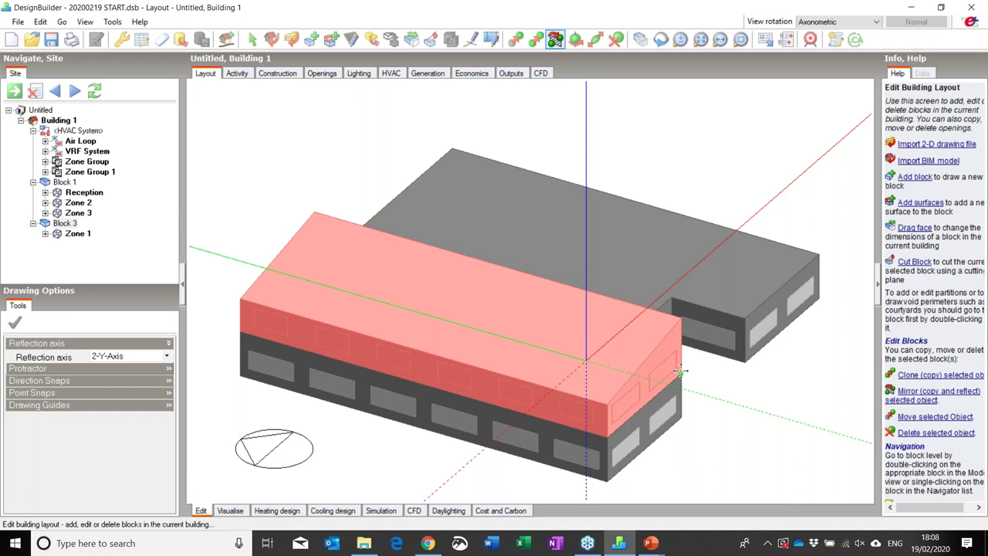
click(681, 370)
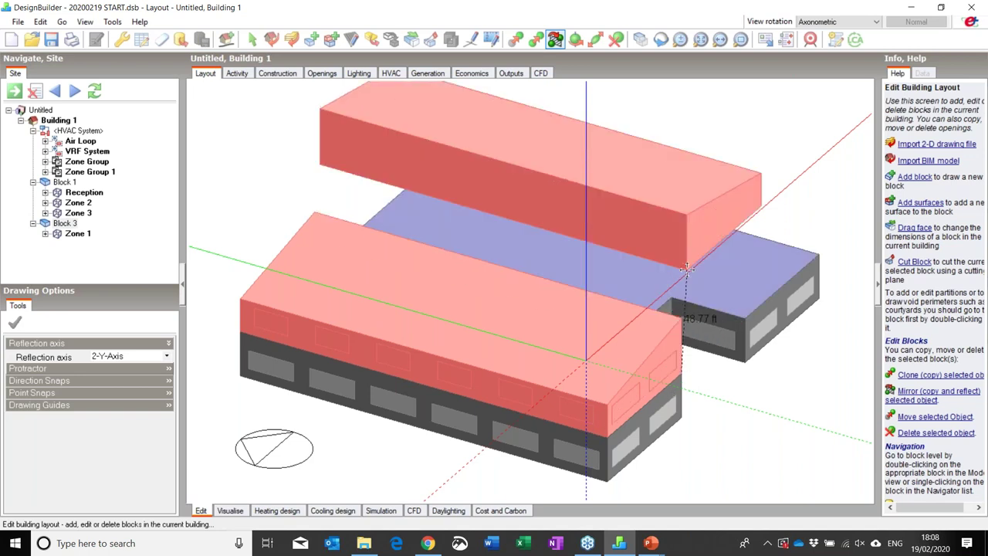
click(744, 316)
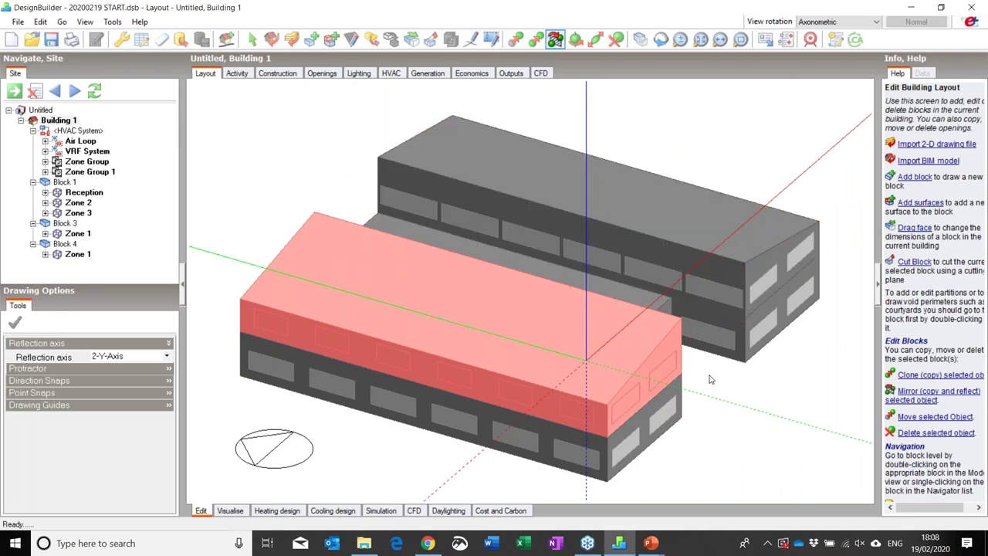
key(Escape)
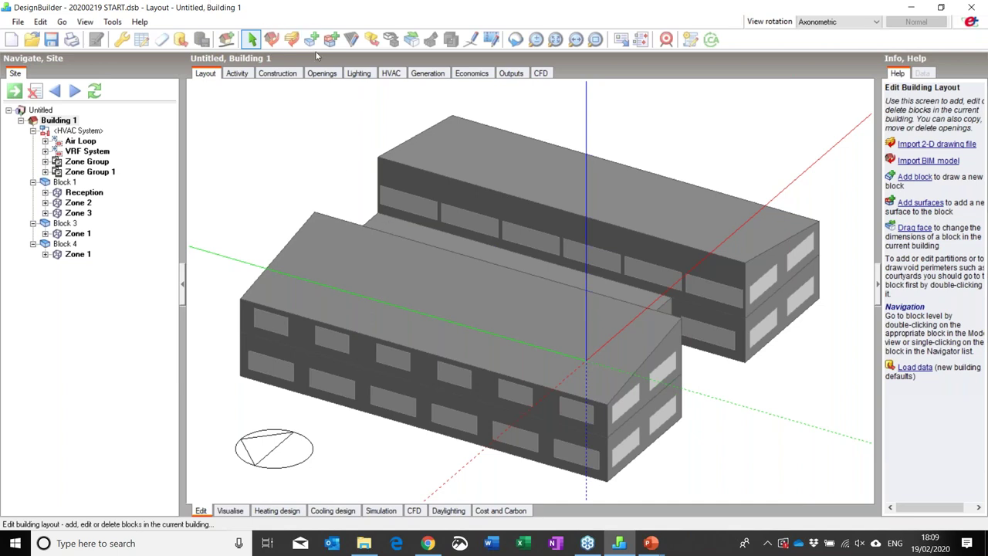
- Set up a new component block of the ground type with the extruded form
click(312, 42)
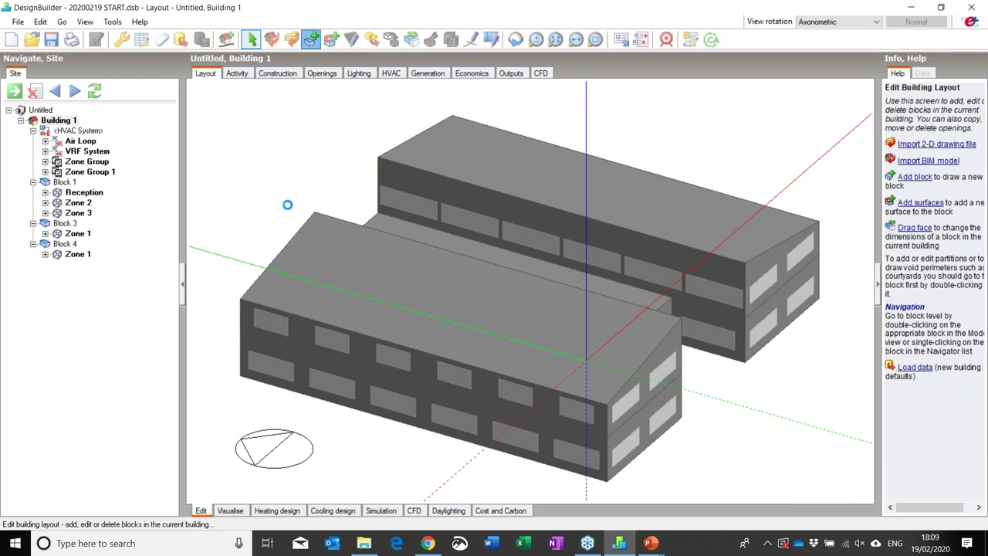
click(127, 357)
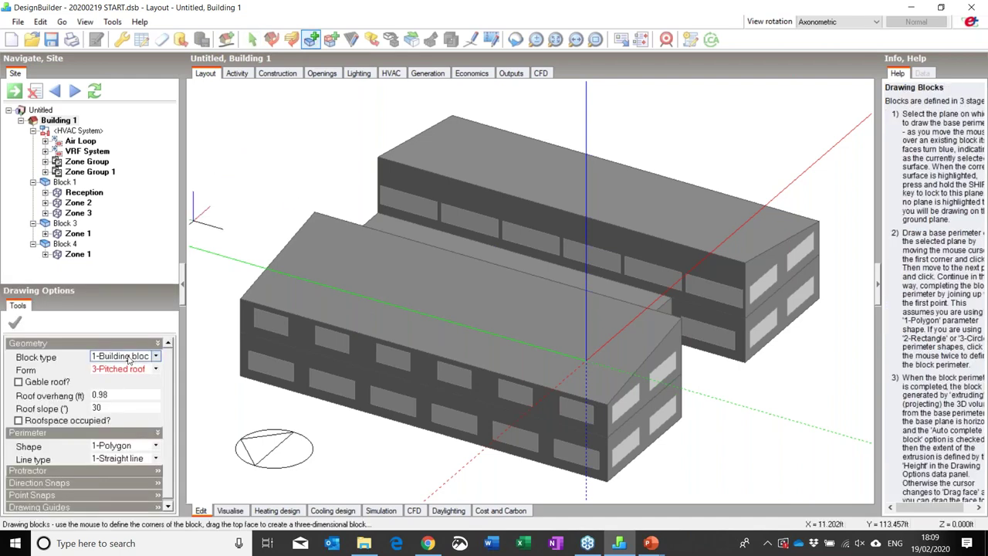
click(133, 356)
click(129, 393)
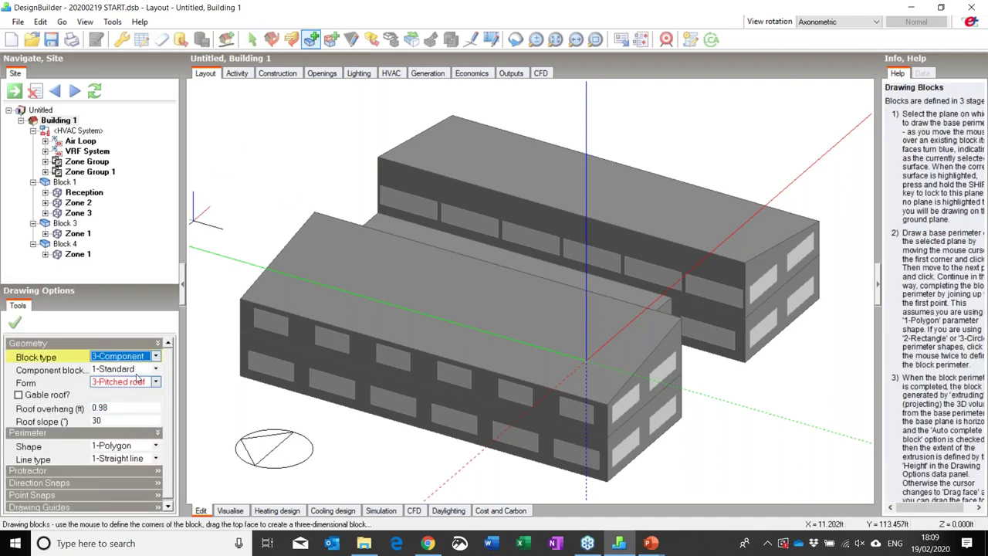
click(137, 370)
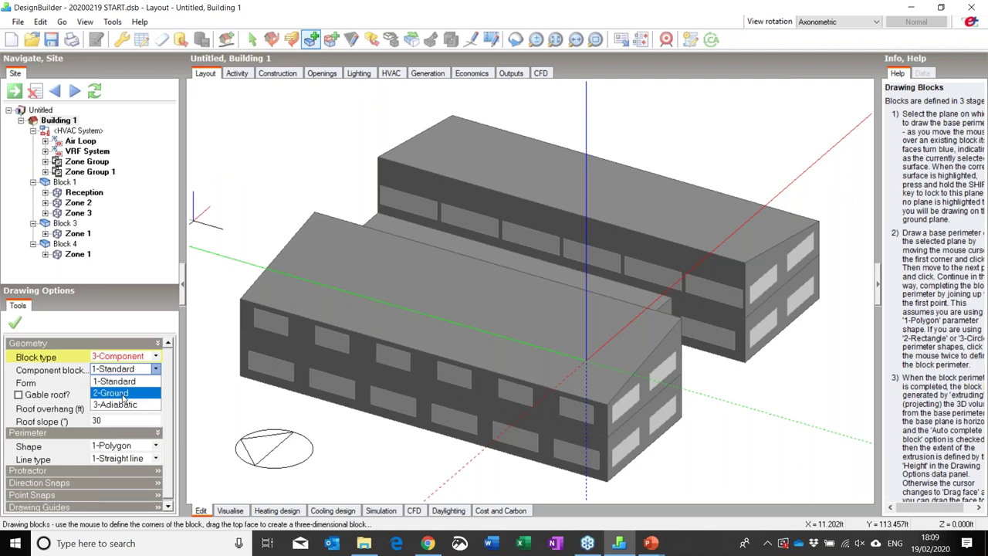
click(124, 393)
click(129, 381)
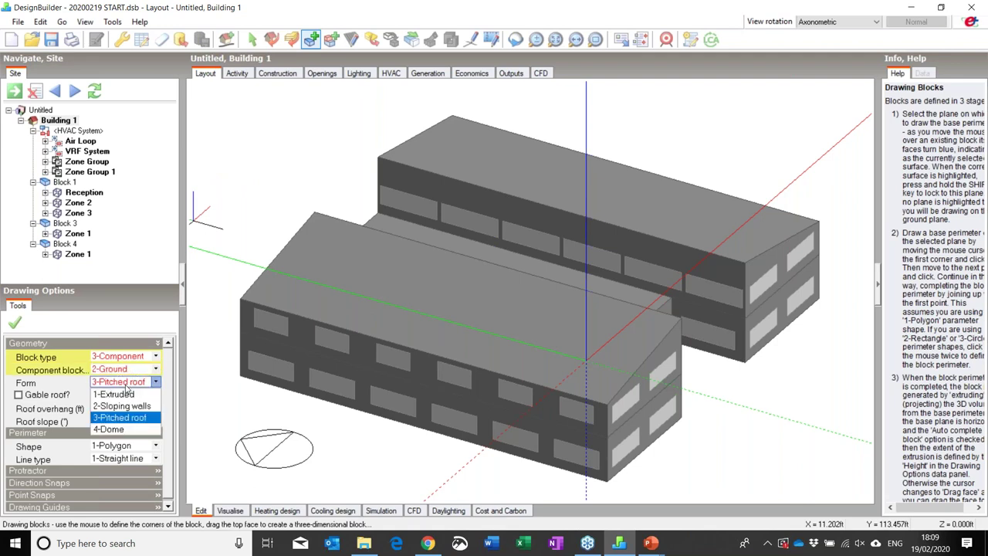
click(122, 394)
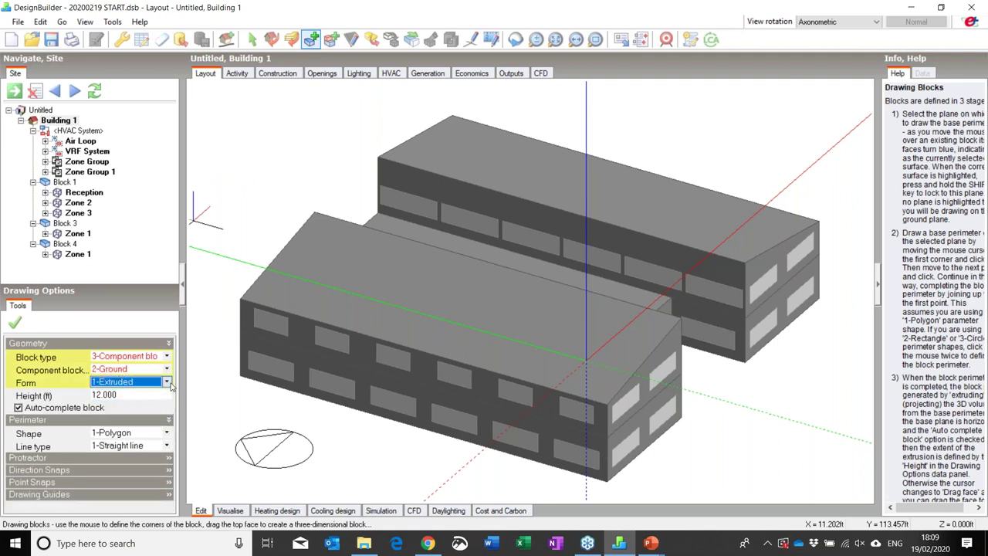
- Draw a sloping ground profile on the long ground-floor wall, extending past its end corner, and extrude it 25 ft outward
click(596, 39)
drag(361, 422, 202, 254)
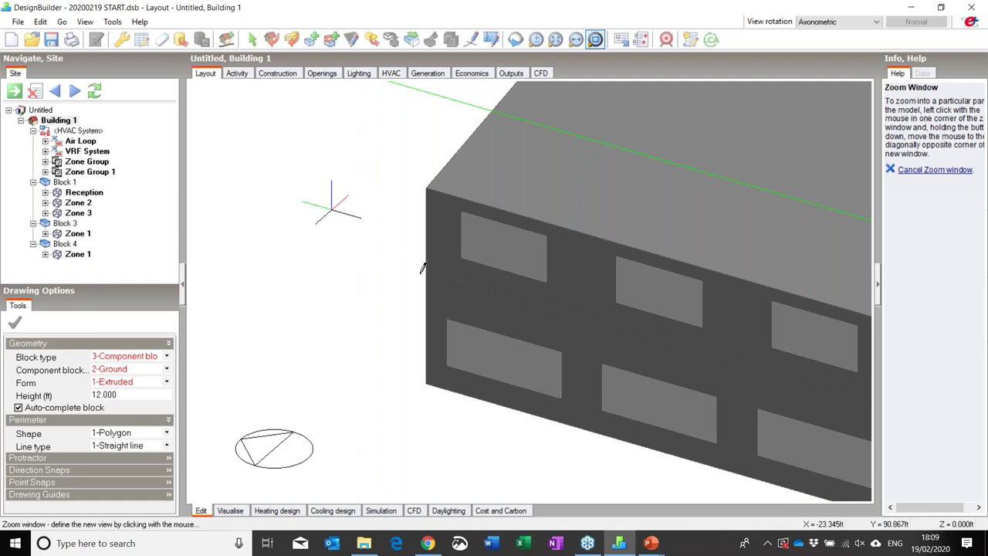
key(Escape)
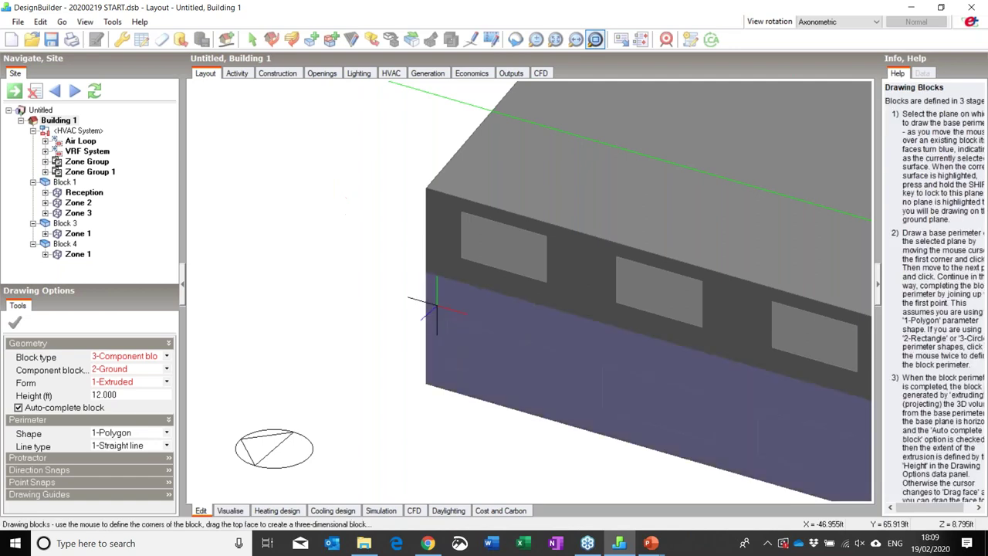
click(426, 348)
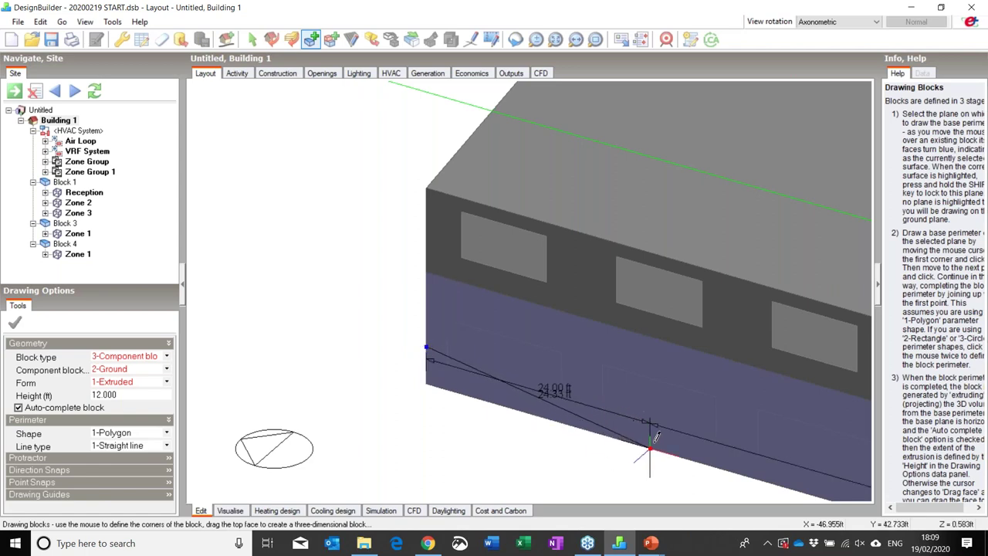
click(640, 445)
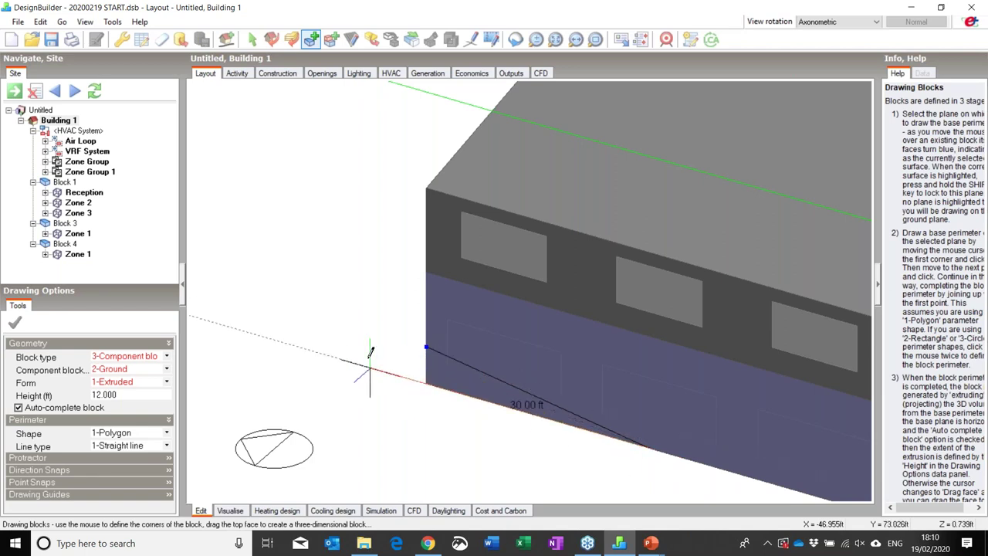
click(333, 356)
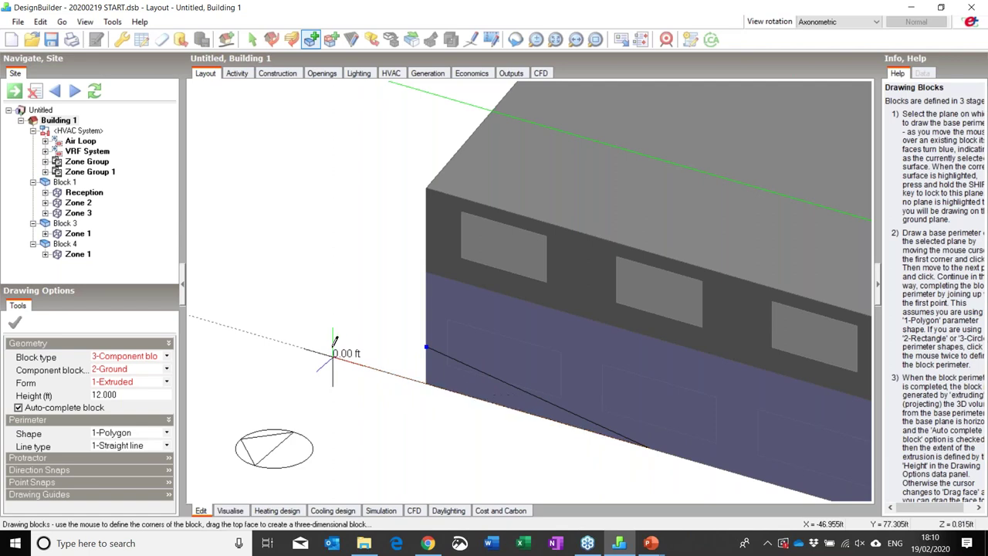
click(335, 317)
click(426, 347)
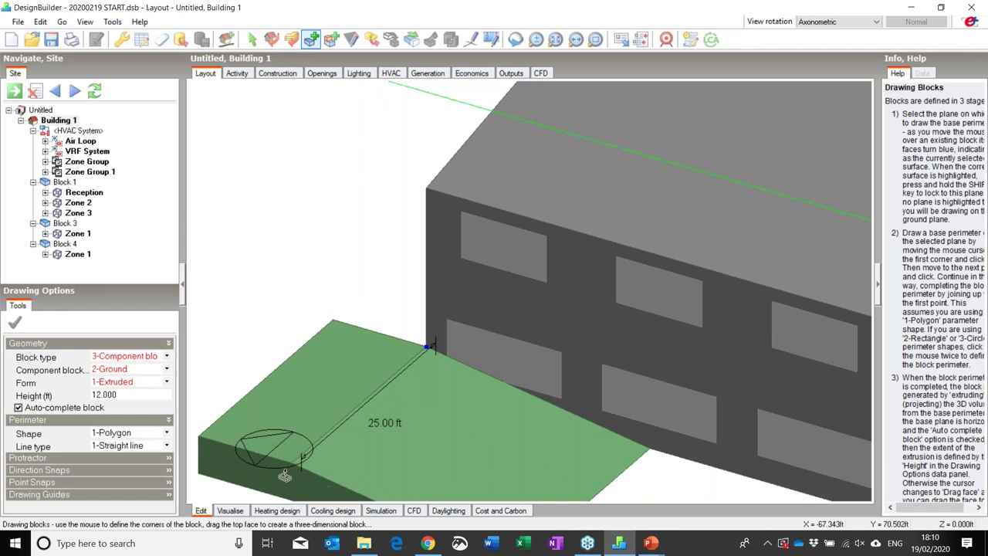
click(285, 475)
- Add a rectangular surface on the ground block's end face beside the building corner and pull it 17 ft along the end wall
click(515, 39)
drag(324, 310, 741, 294)
click(330, 40)
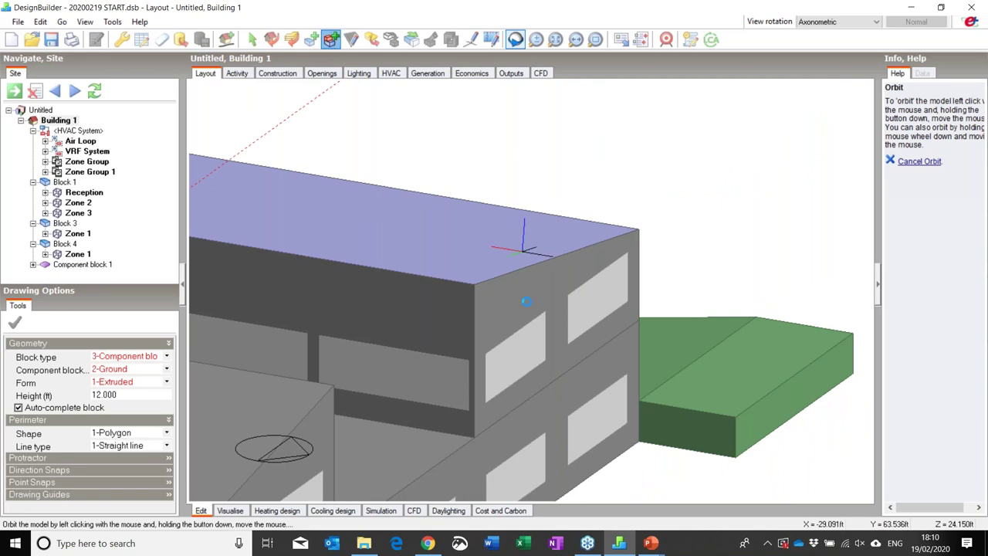
click(120, 357)
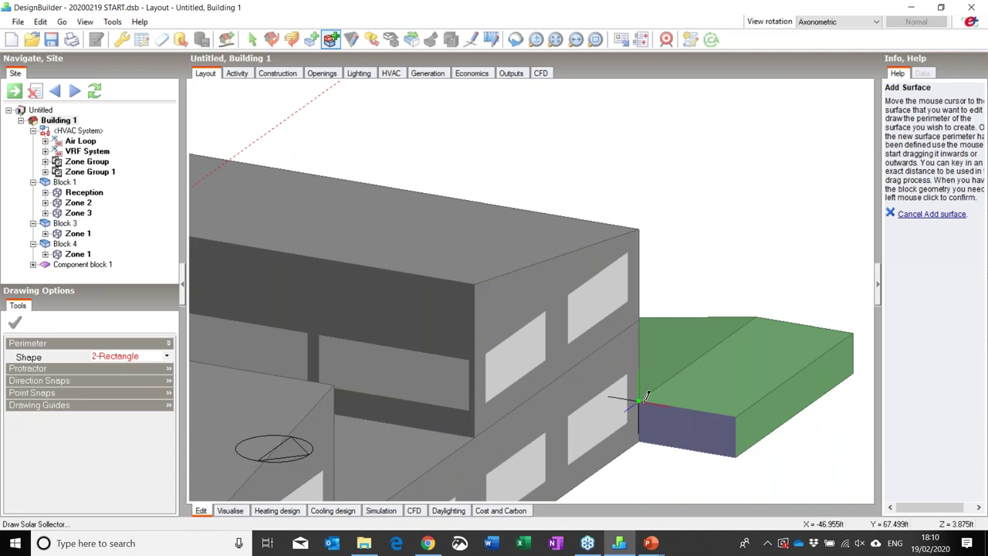
click(647, 396)
click(732, 457)
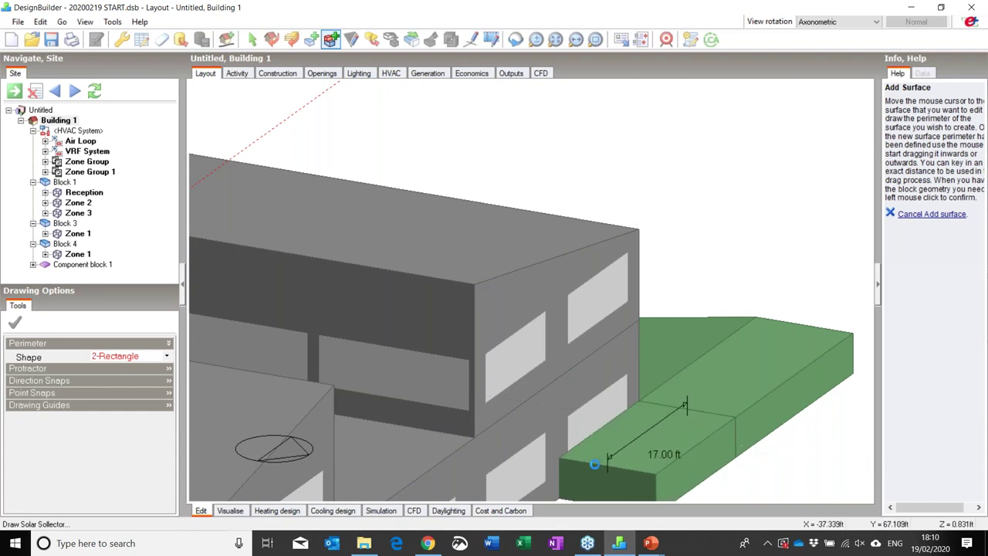
click(609, 454)
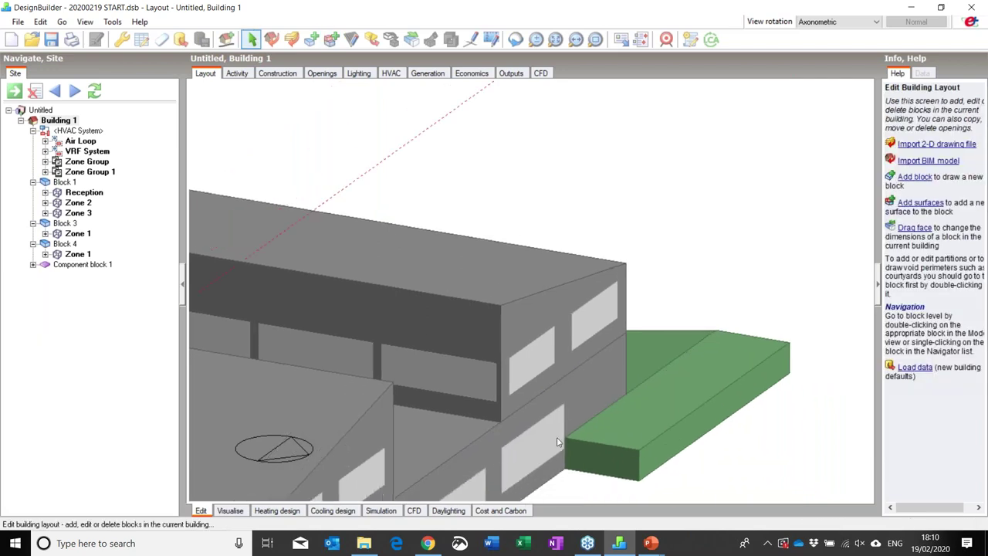
- Inspect the adjacent-to-ground surfaces on the end wall beside the ground block and across Zone 3, viewing the zone from the opposite side
click(556, 443)
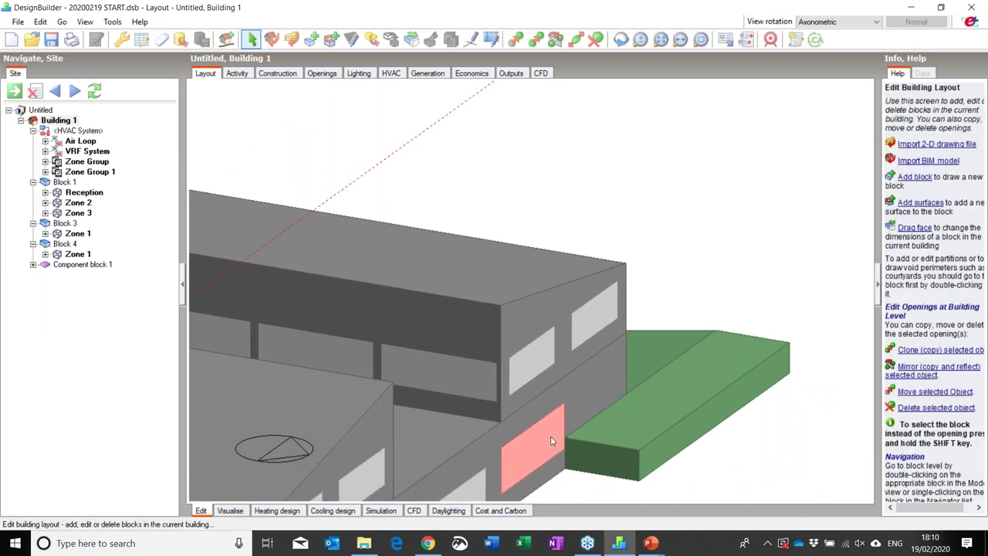
double_click(551, 441)
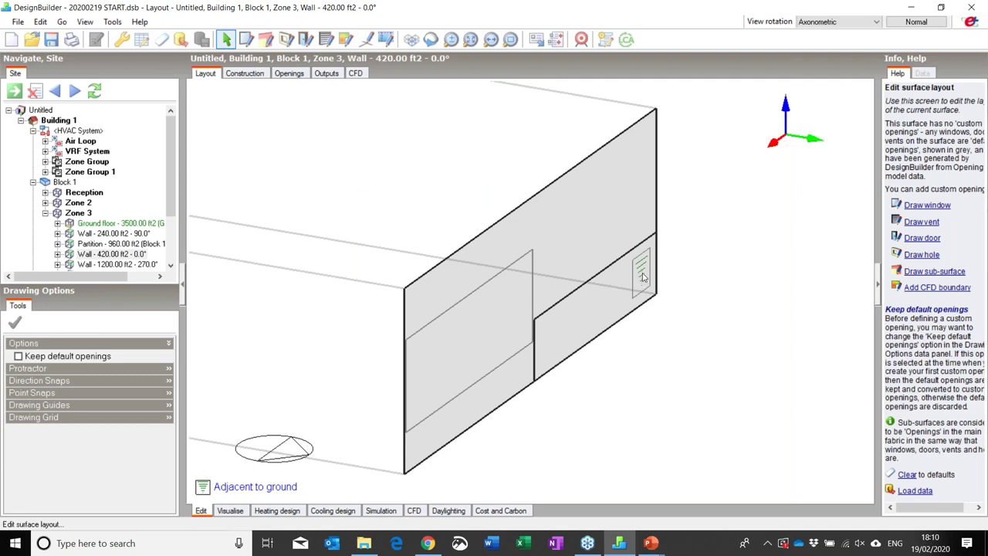
click(80, 214)
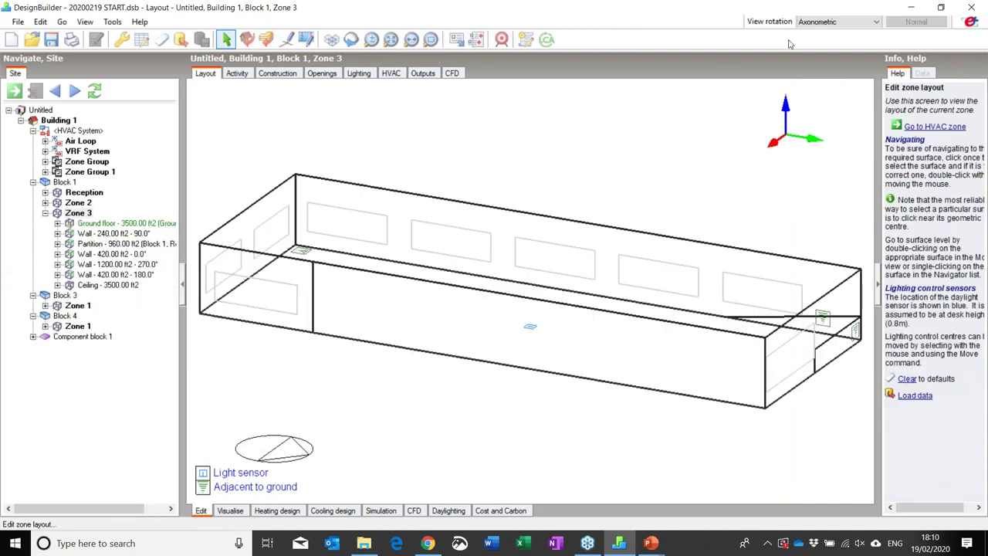
click(825, 30)
click(827, 73)
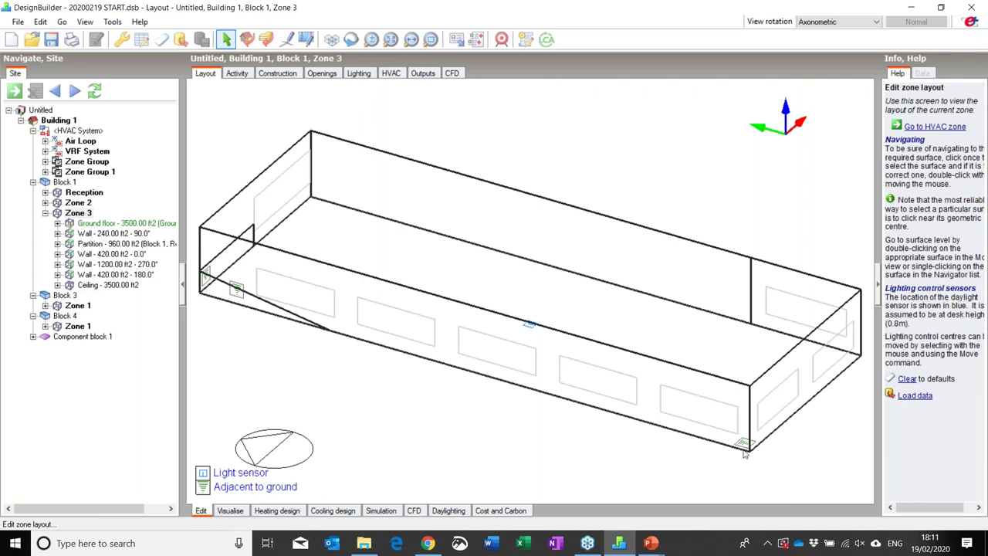
- Delete the ground component block beside the building from the building-level layout and save the model
scroll(740, 450, up, 5)
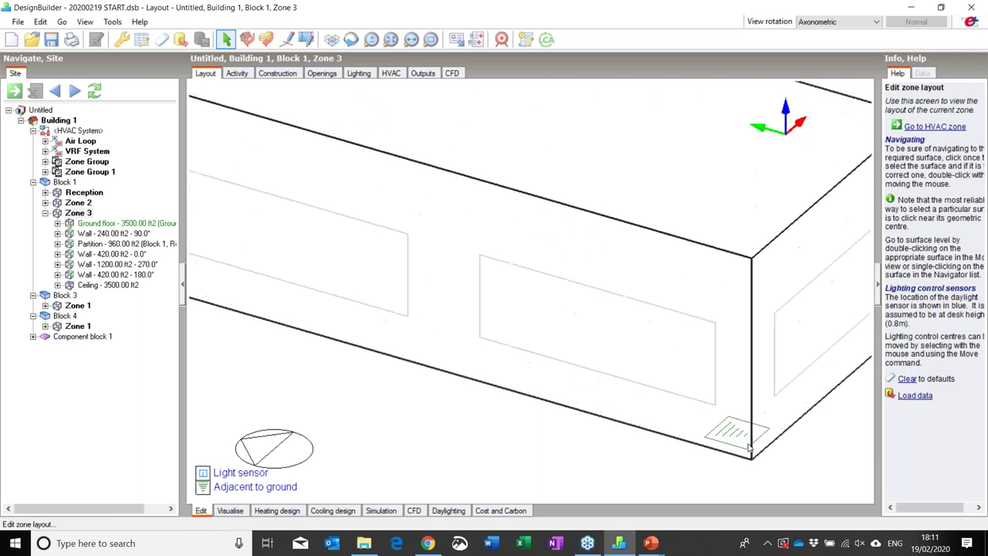
scroll(614, 347, down, 5)
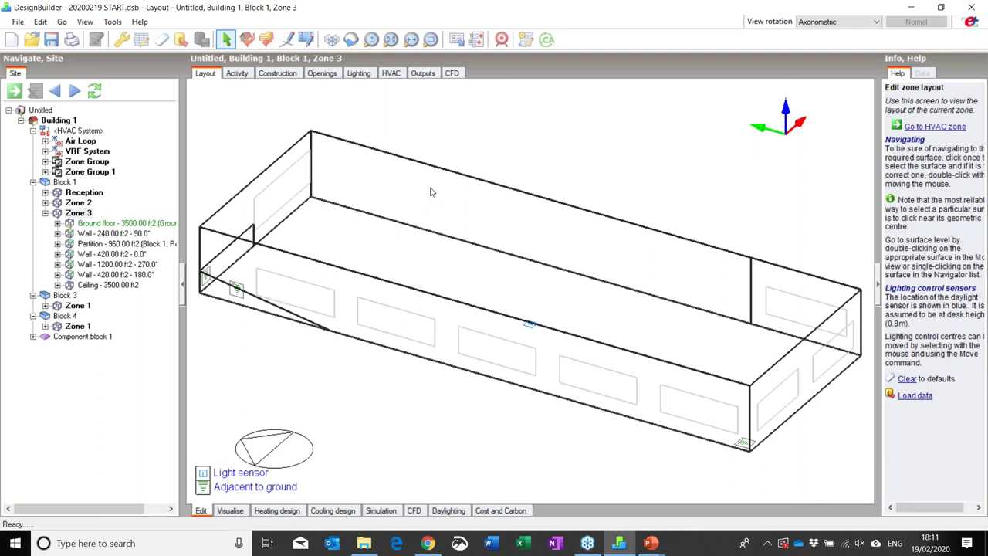
click(74, 121)
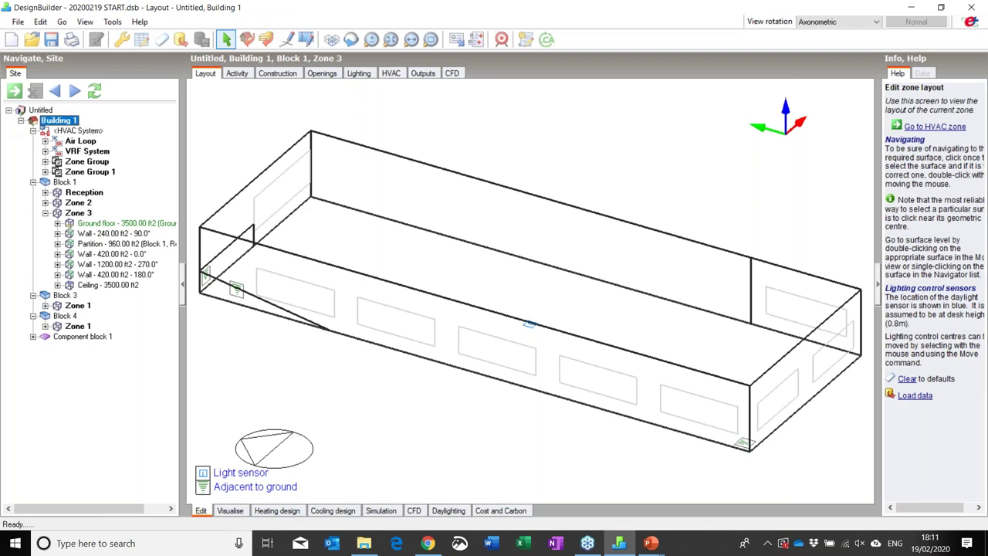
click(316, 379)
key(Delete)
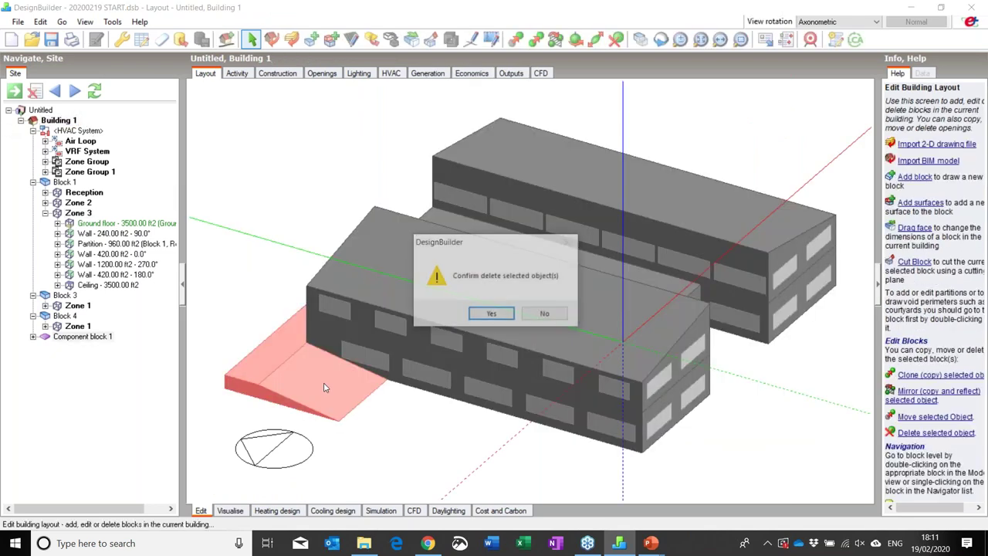
click(492, 314)
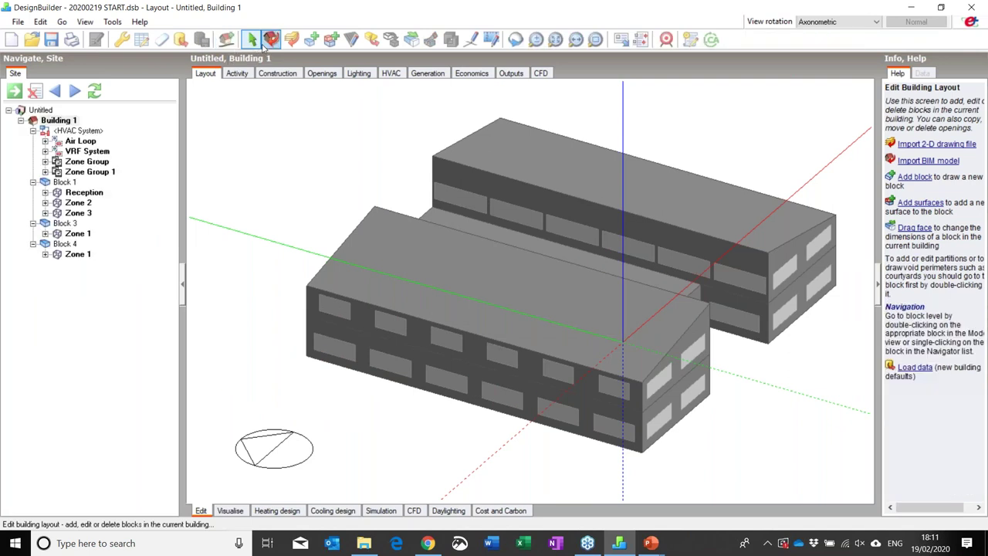
click(51, 39)
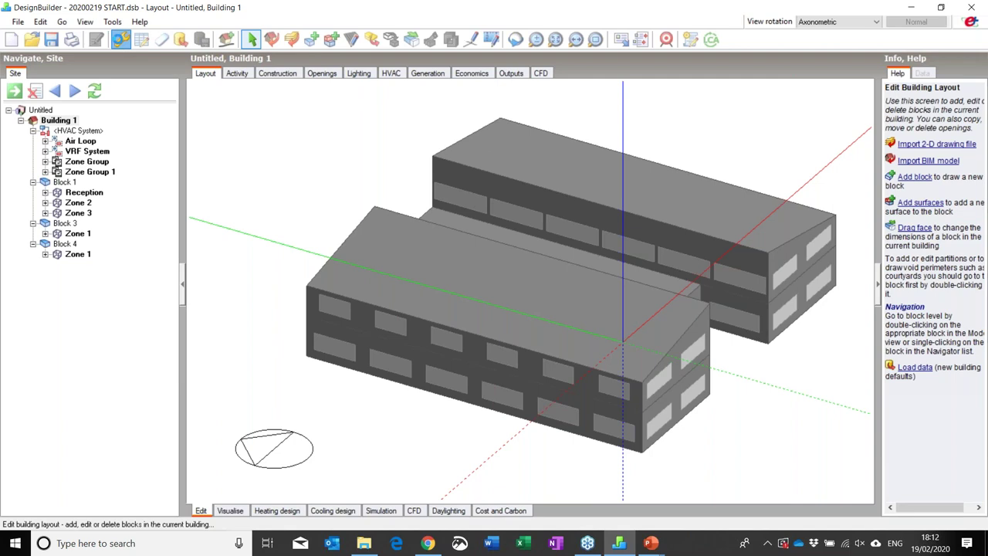
- Set the building's model options to Simple HVAC and Calculated natural ventilation
click(121, 39)
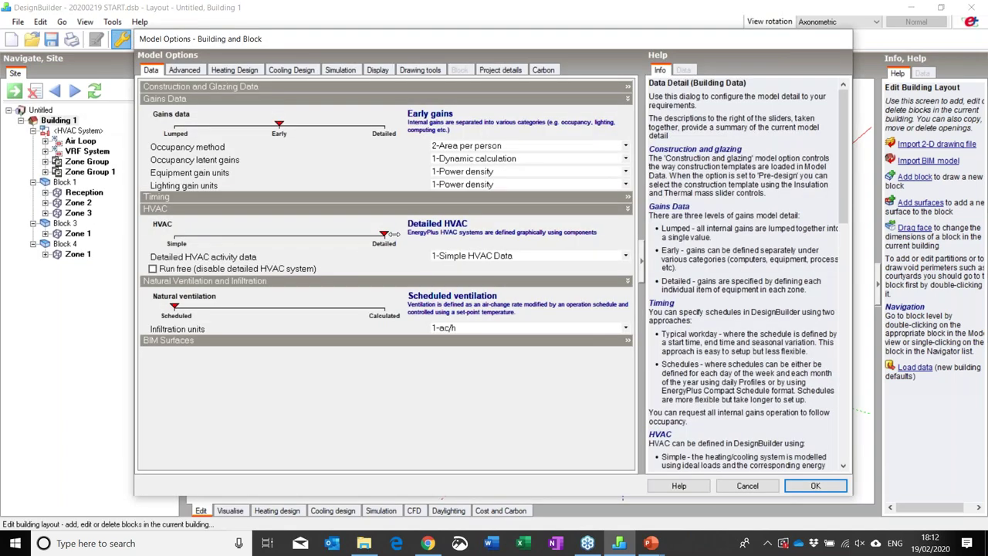
drag(368, 244, 176, 242)
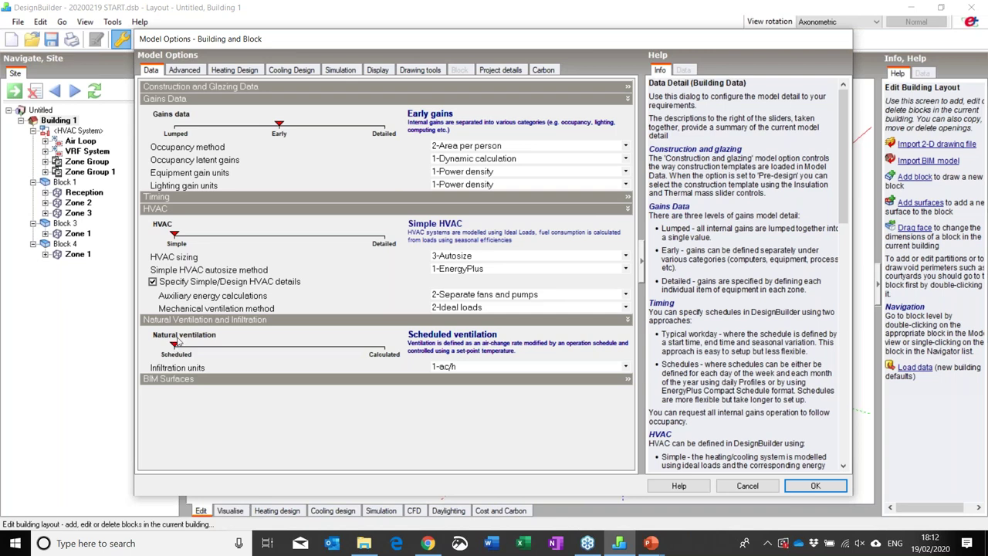
drag(178, 342, 387, 345)
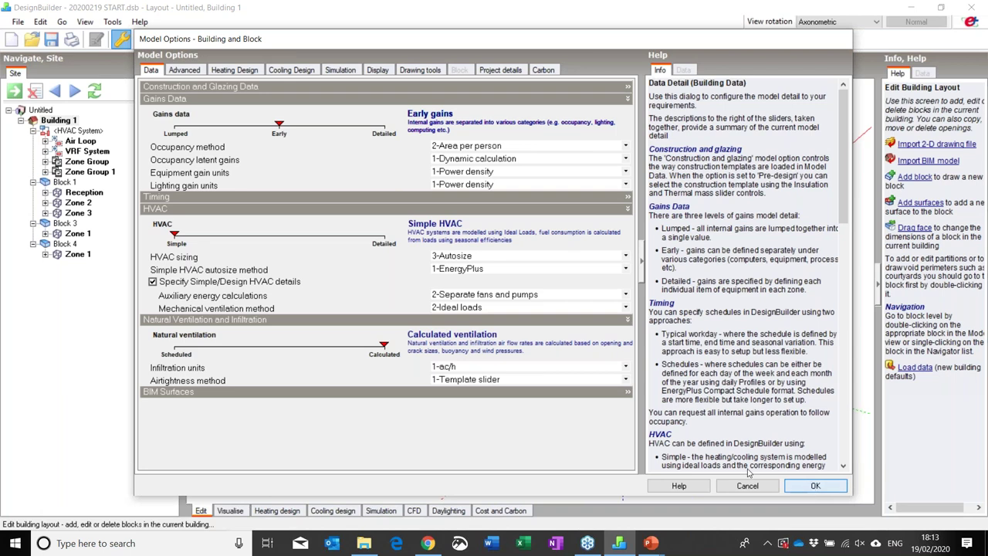
key(Return)
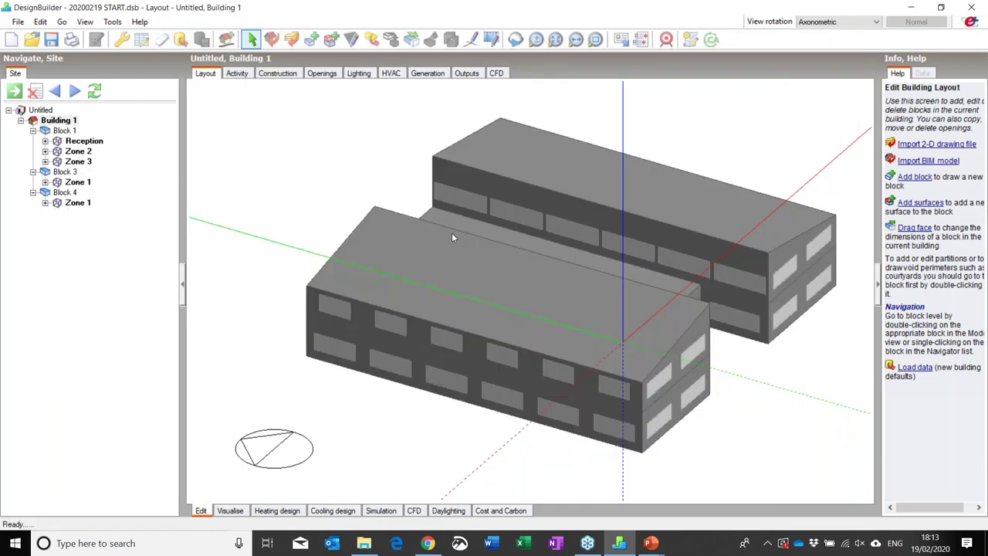
- Review the building's HVAC data and look through the available generic HVAC templates without changing the selection
click(392, 74)
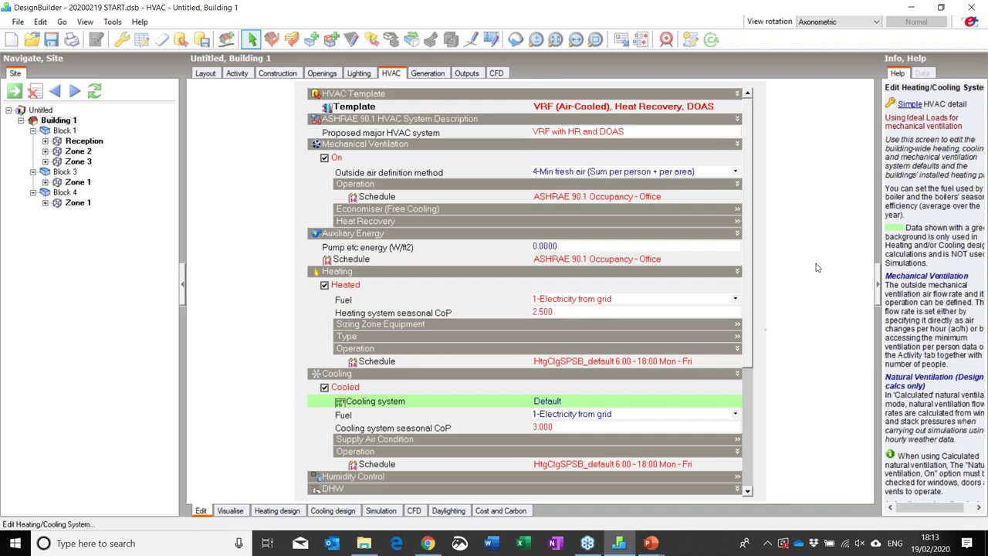
scroll(745, 294, down, 1)
drag(744, 294, 746, 421)
drag(751, 379, 761, 254)
click(625, 109)
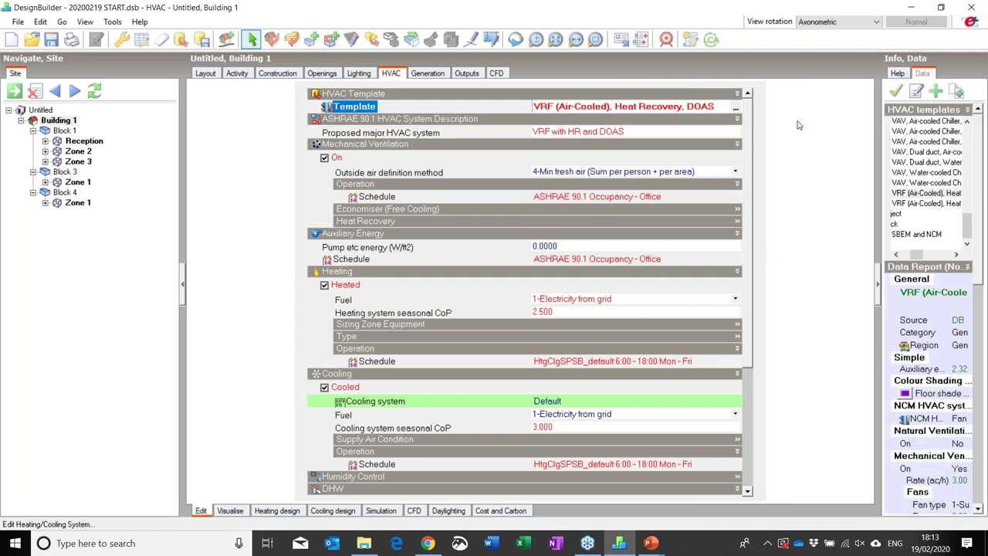
click(738, 109)
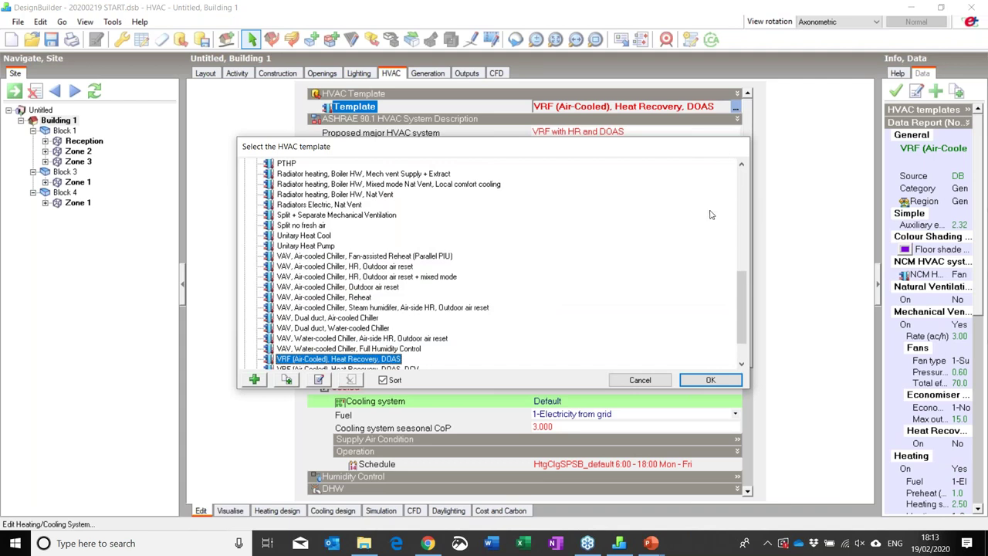
mouse_move(742, 290)
mouse_down()
mouse_move(743, 317)
mouse_move(746, 190)
mouse_move(746, 286)
mouse_up()
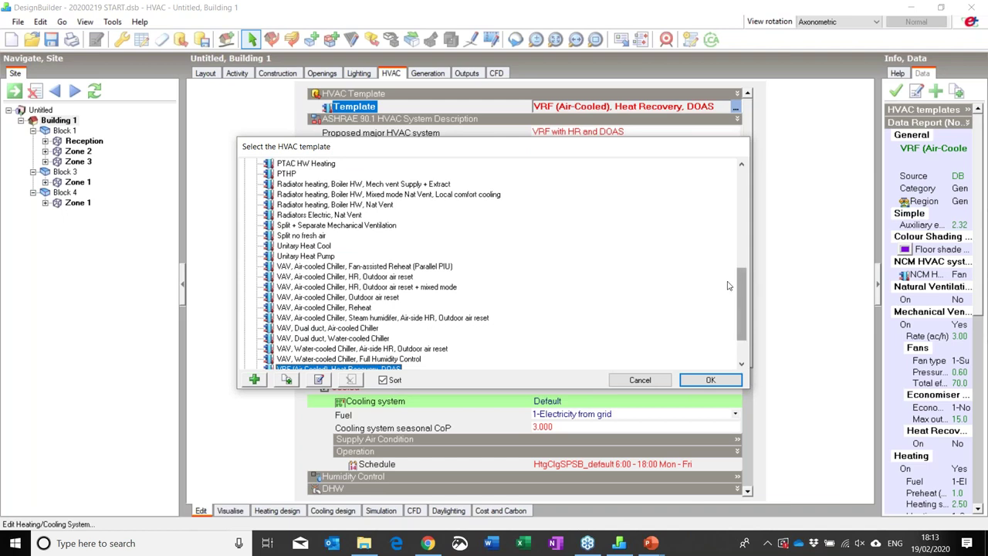
drag(743, 306, 748, 200)
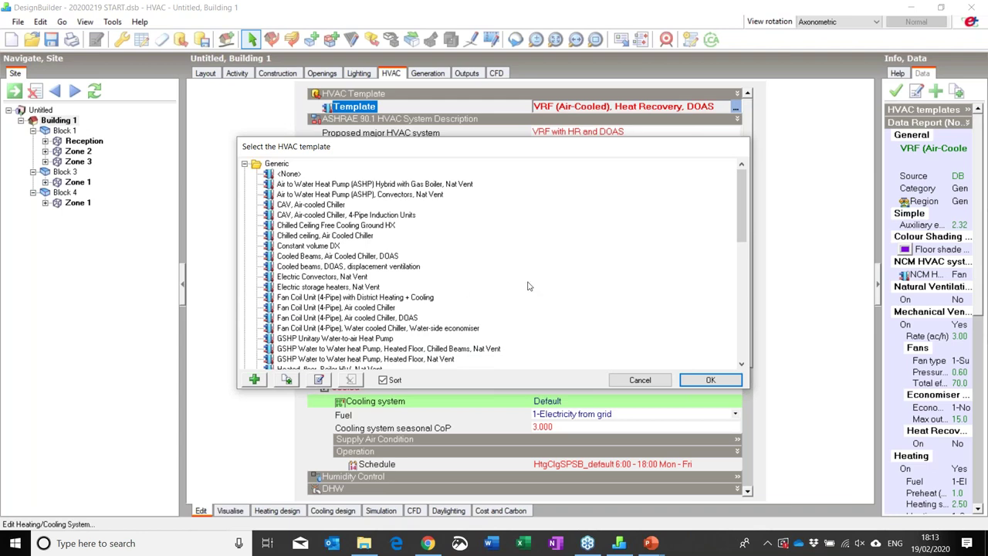
drag(748, 238, 748, 339)
scroll(319, 330, down, 2)
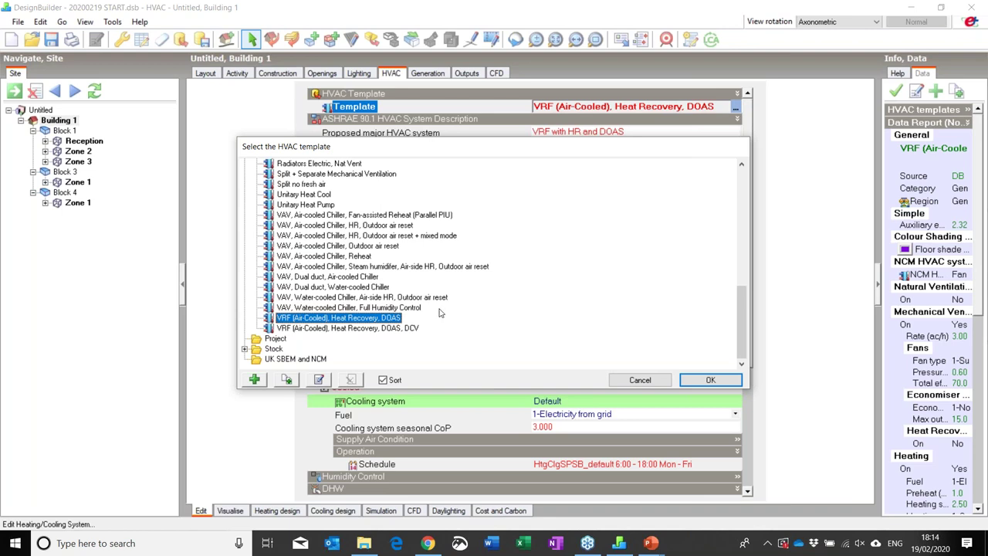
click(641, 381)
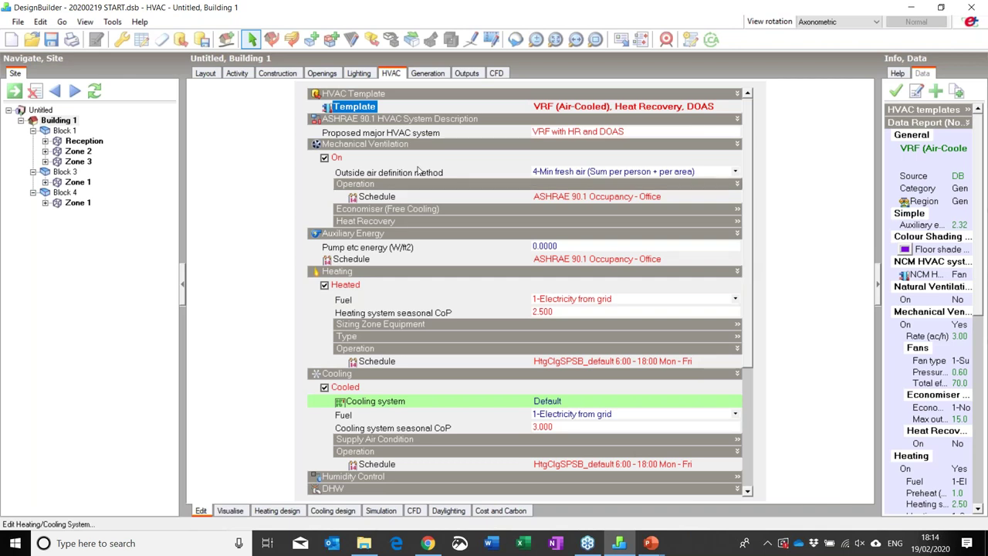
- Turn off mechanical ventilation and turn on natural ventilation in the building's HVAC data, checking the outside air settings
click(325, 159)
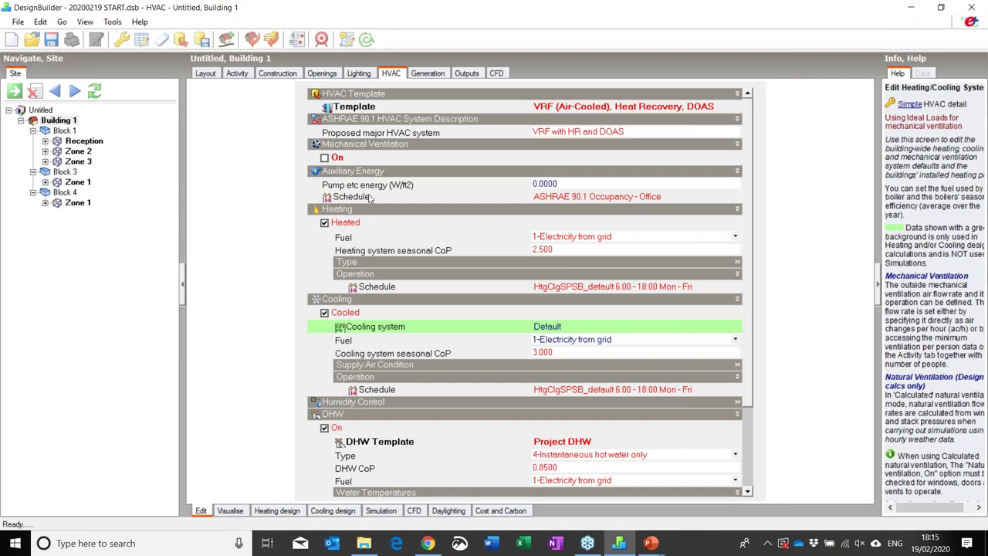
click(488, 252)
scroll(746, 246, down, 3)
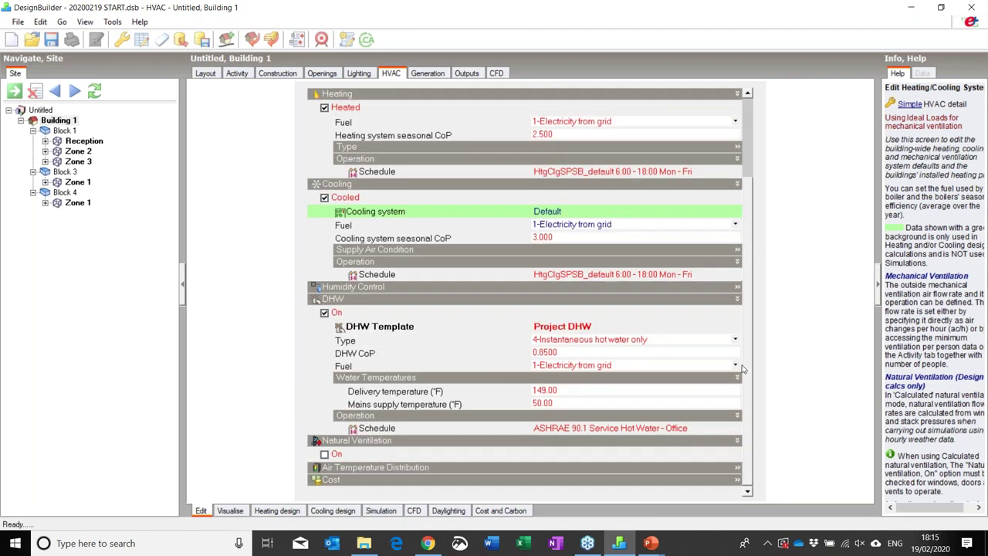
click(325, 454)
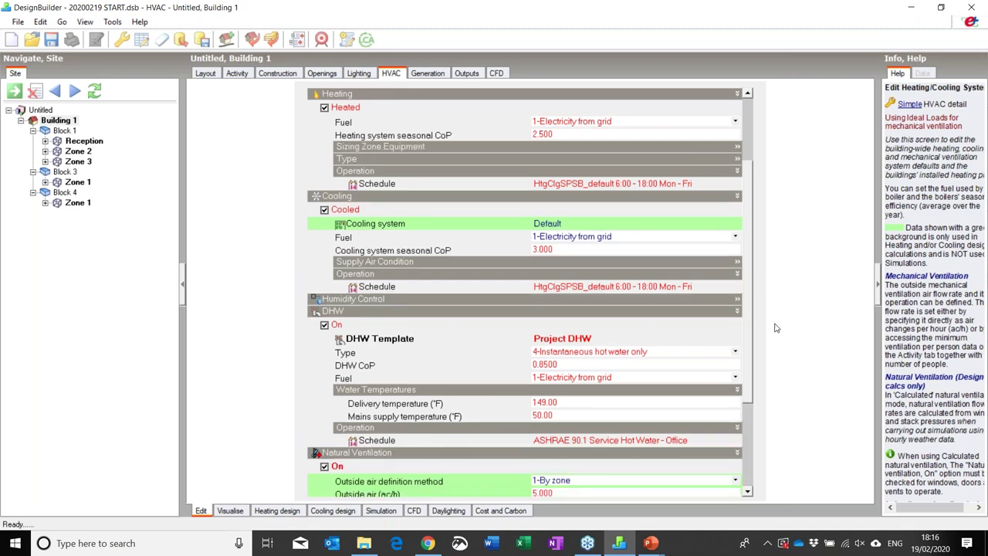
scroll(749, 347, down, 3)
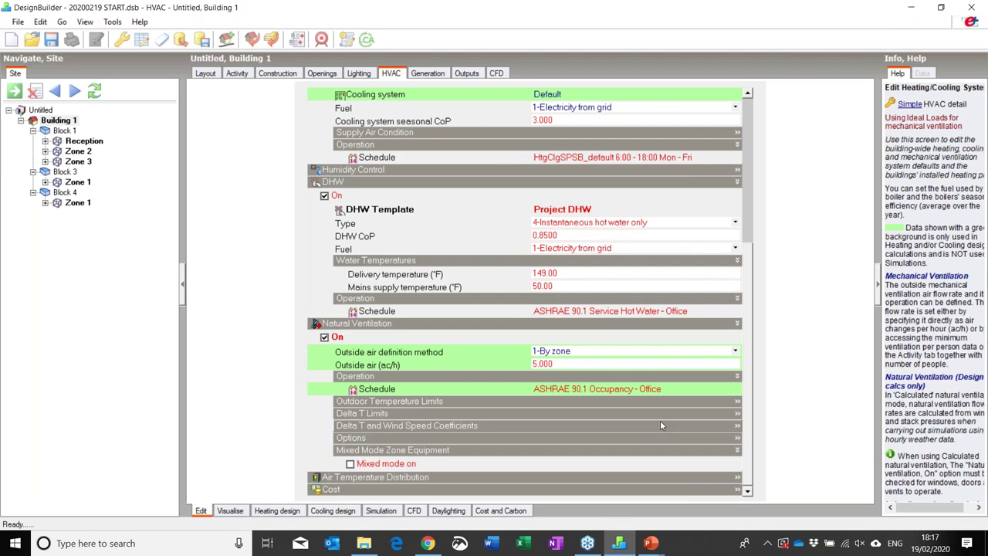
click(604, 364)
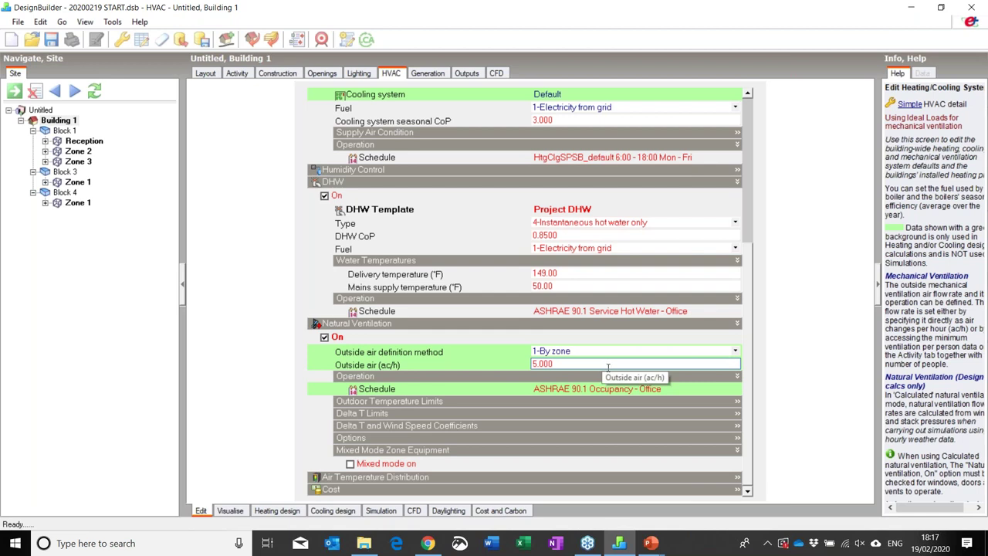
click(533, 273)
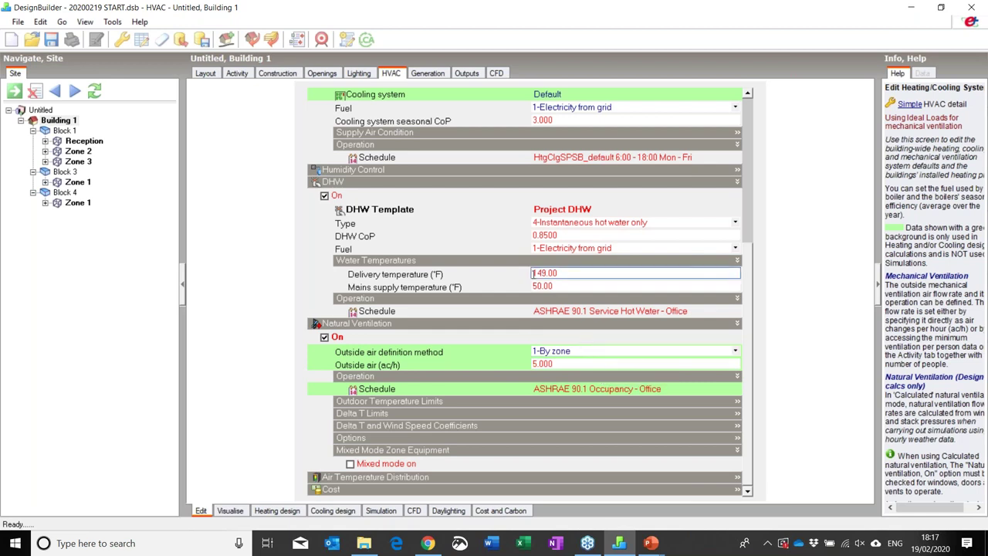
- Search the online DesignBuilder help for "tm59" and open the CIBSE TM59 Modelling and Analysis Guide
click(137, 22)
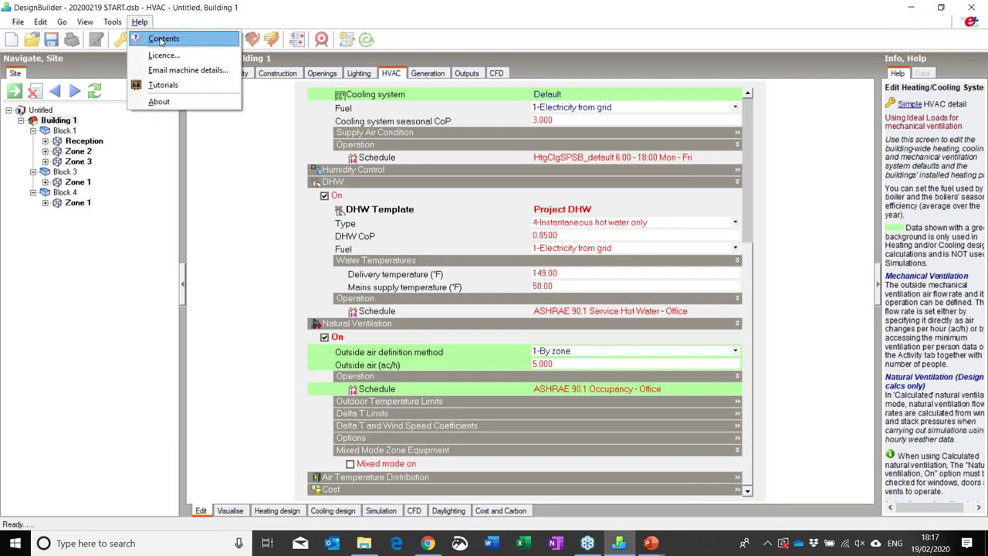
click(159, 38)
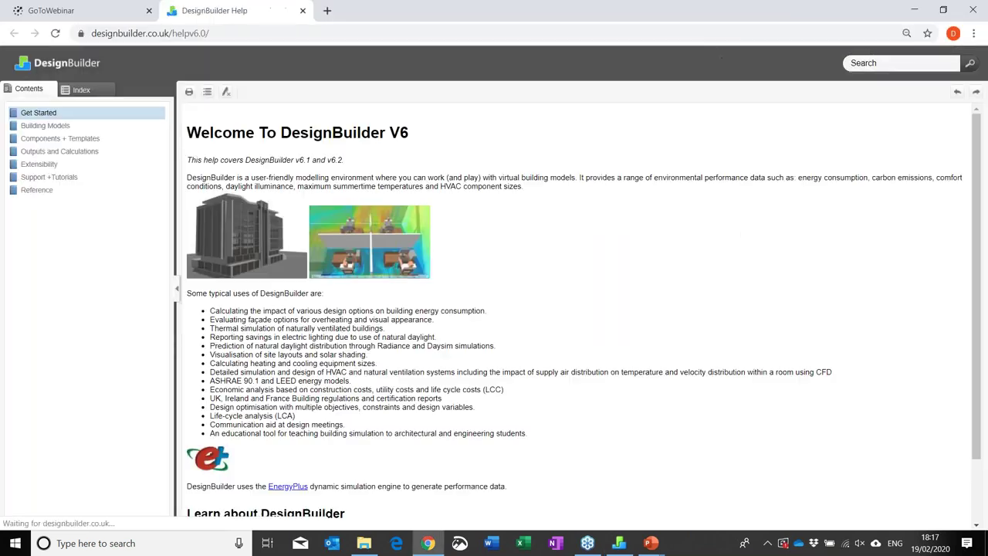
click(868, 65)
text(tm59)
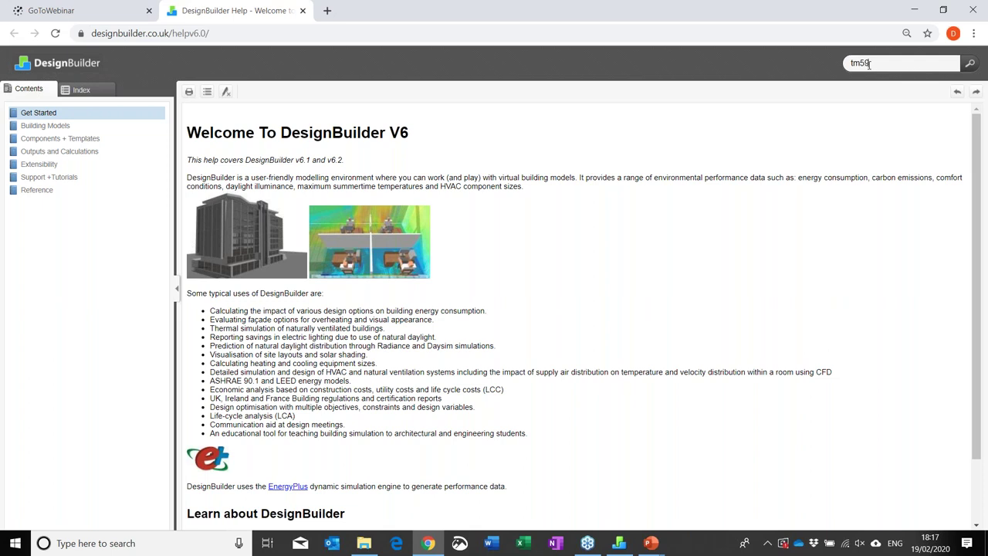
key(Return)
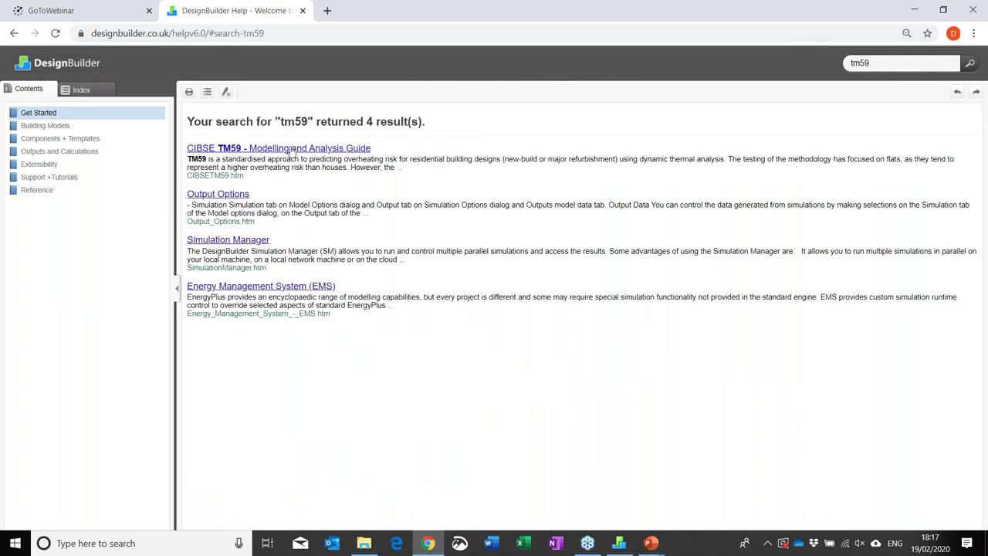
click(275, 150)
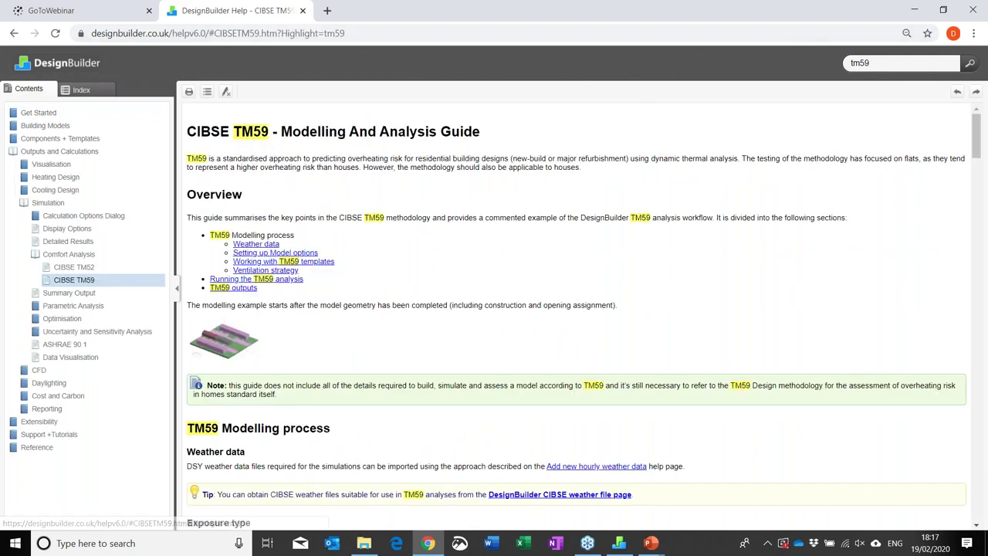
- Remove the search highlighting, read the guide's HVAC ventilation notes, and return to DesignBuilder
click(226, 91)
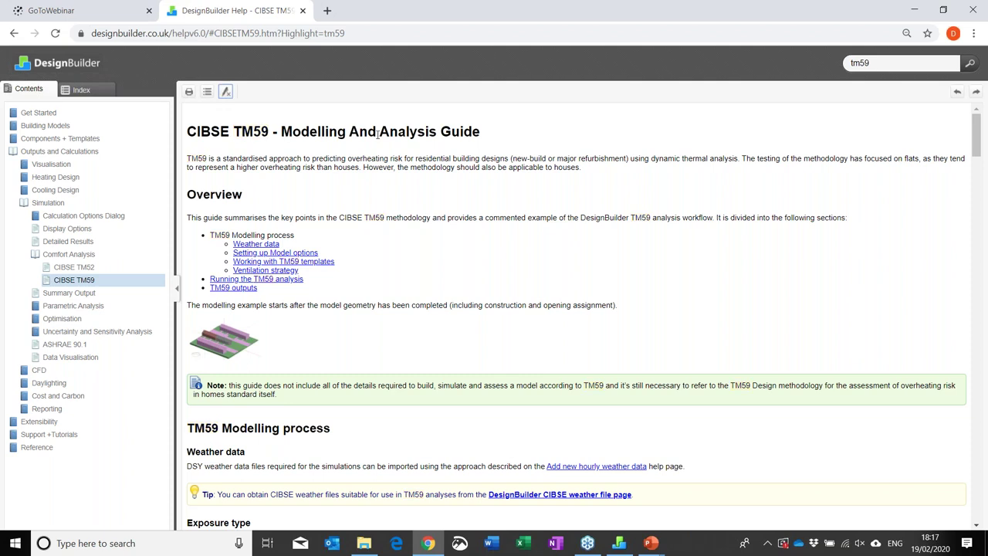
click(978, 233)
drag(970, 244, 934, 223)
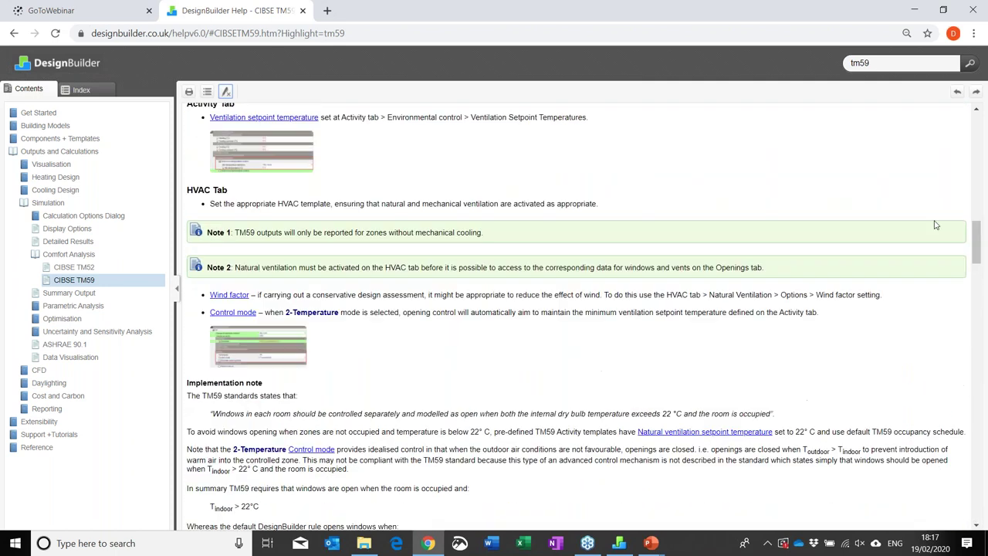
click(916, 11)
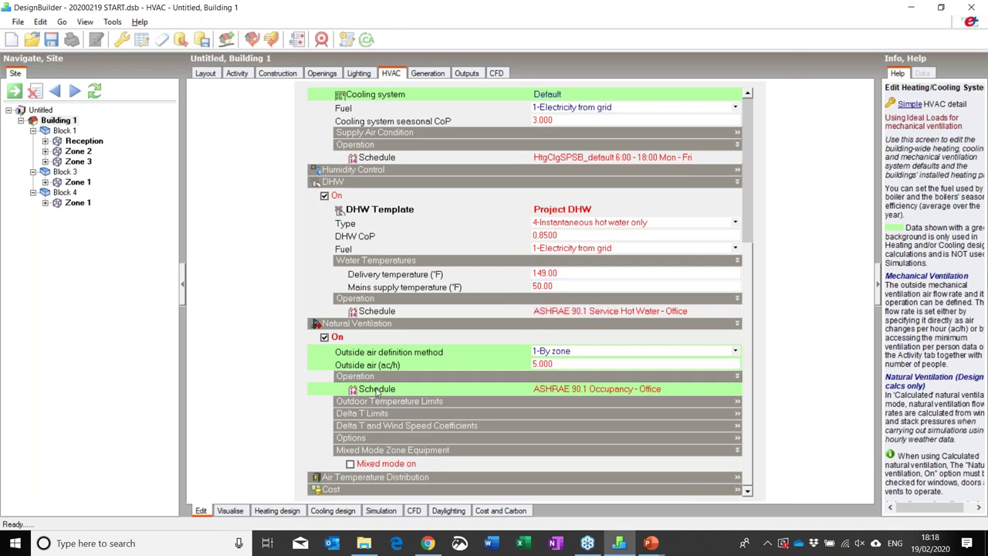
- Expand the natural ventilation options and examine the control mode and wind factor settings
click(388, 440)
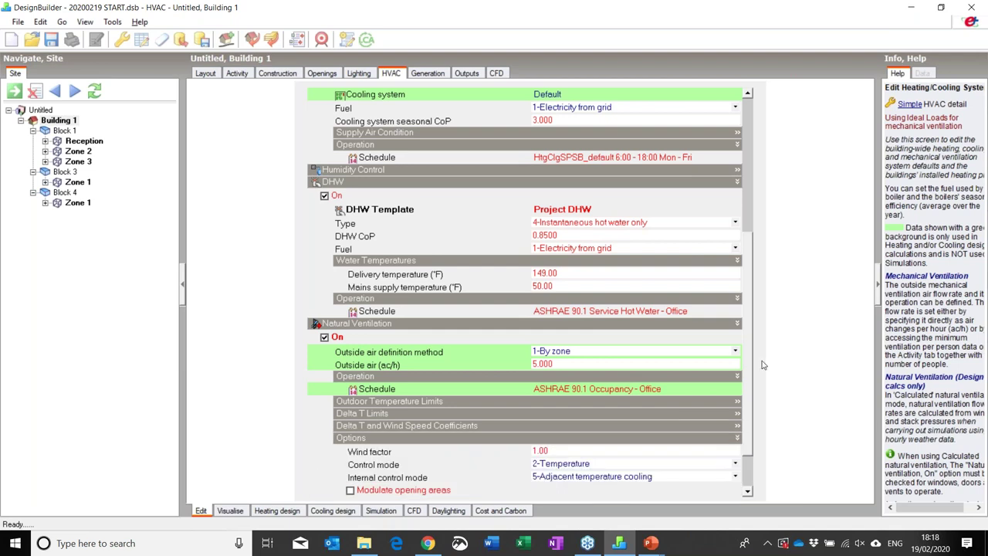
scroll(747, 386, up, 1)
scroll(747, 386, down, 3)
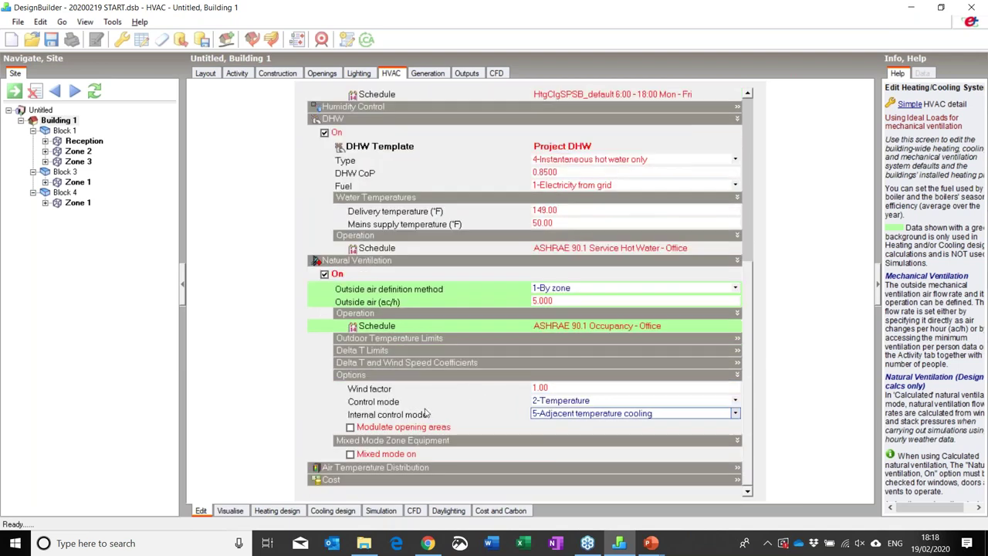
click(380, 405)
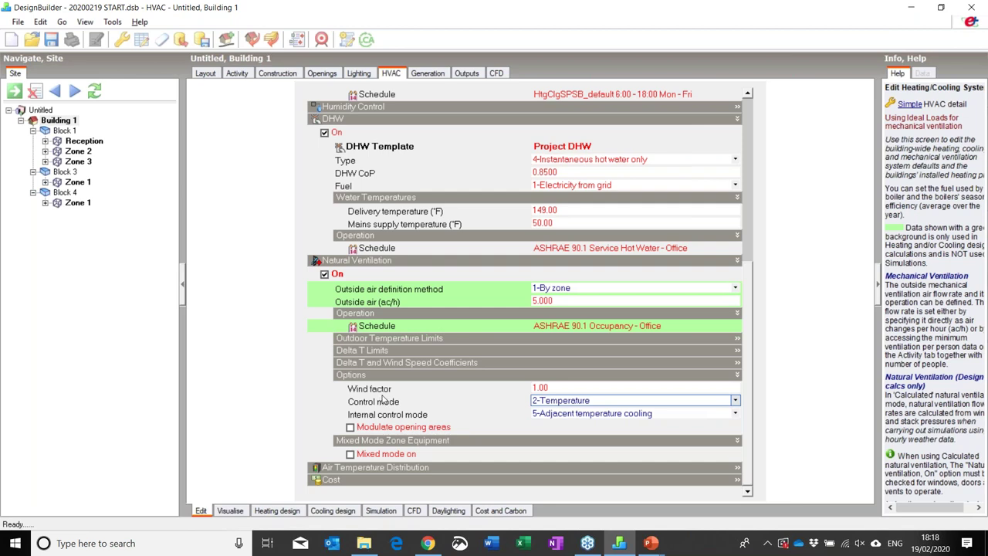
click(383, 394)
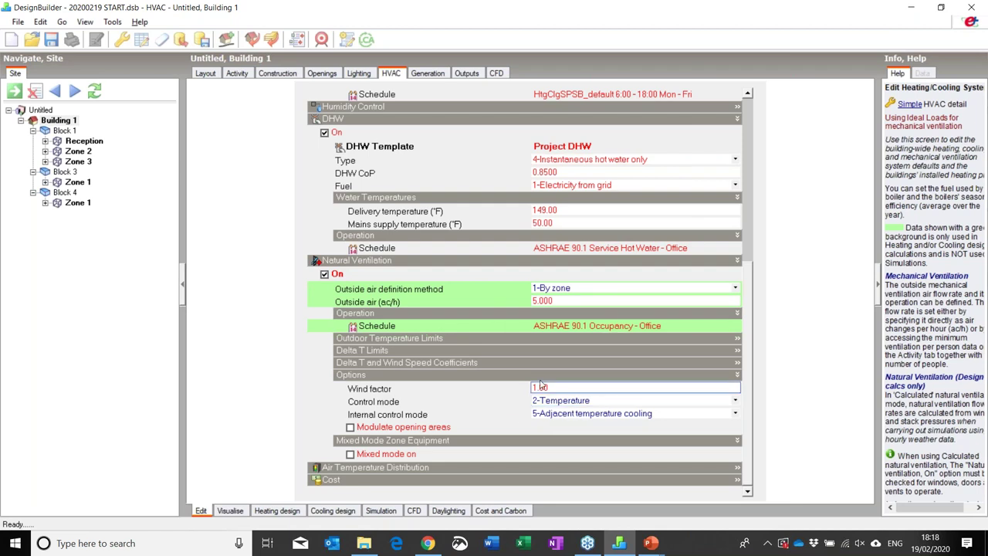
- Examine the building's natural ventilation setpoints in its activity data, including the minimum indoor temperature control and its definition
click(238, 73)
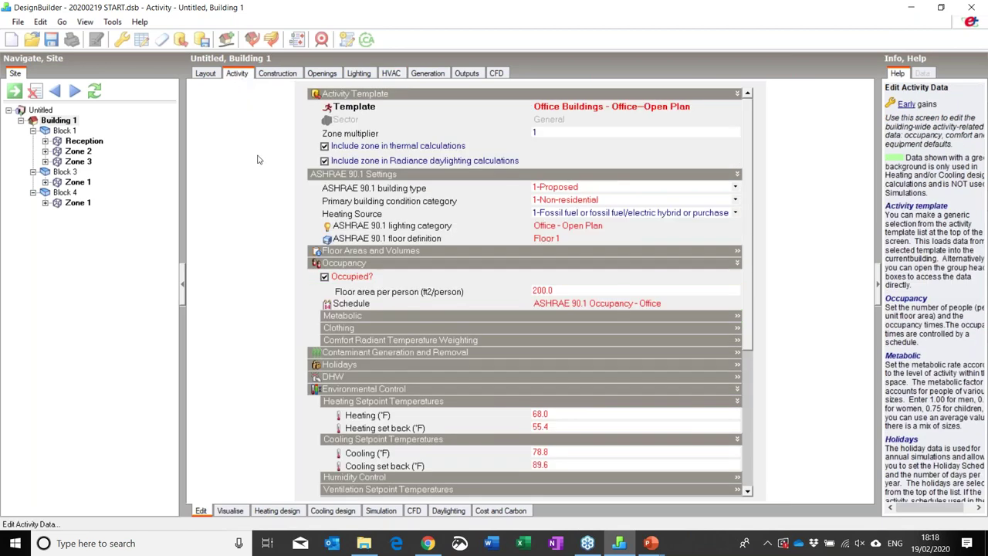
drag(748, 235, 735, 384)
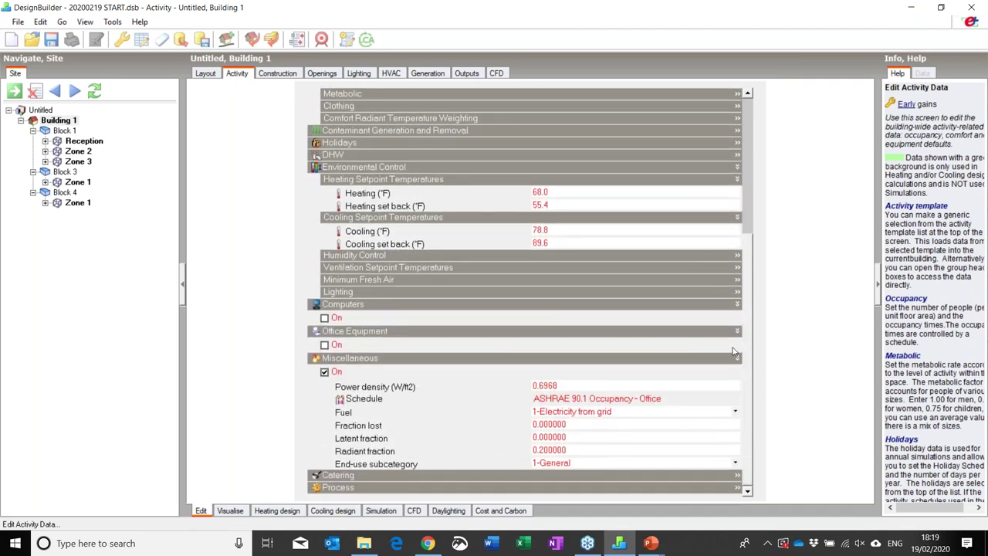
click(397, 267)
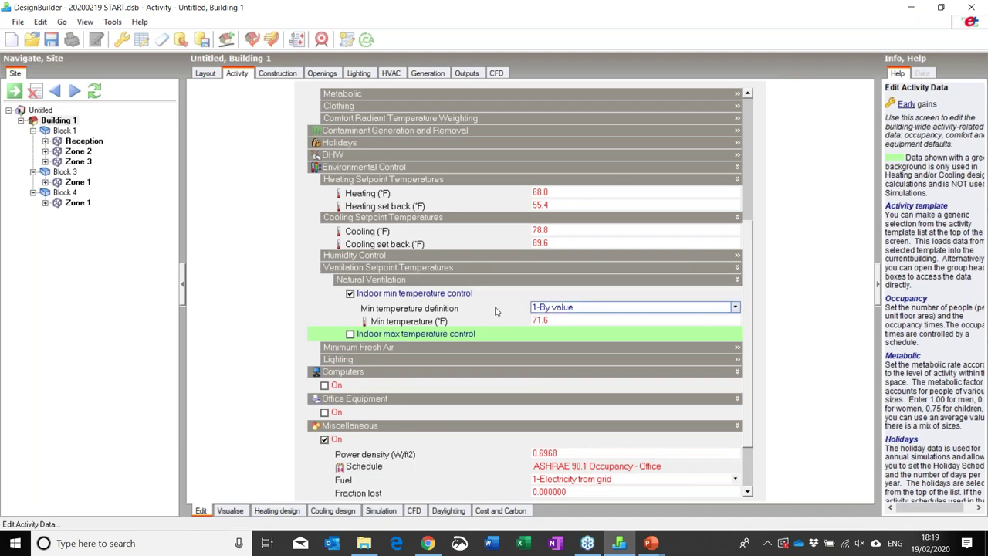
click(539, 306)
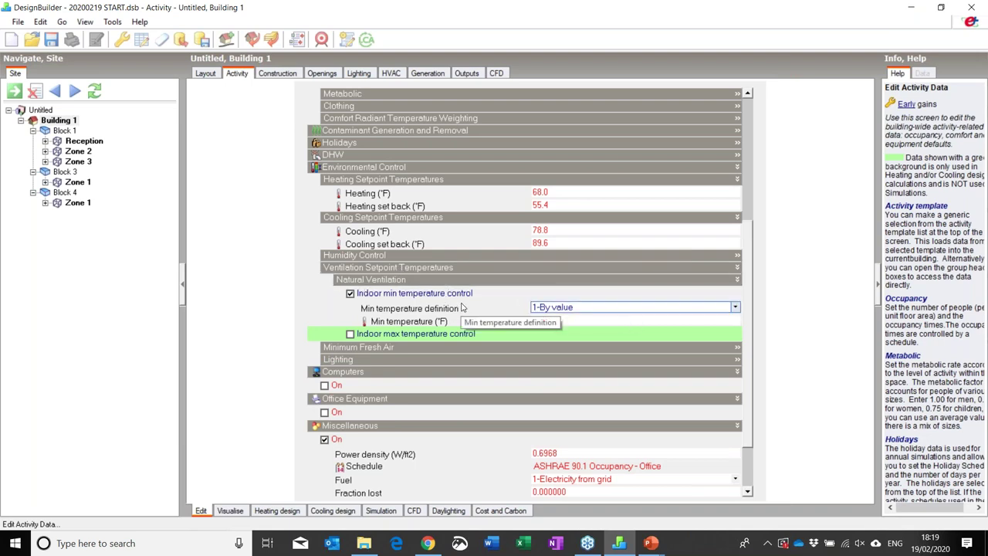
click(462, 307)
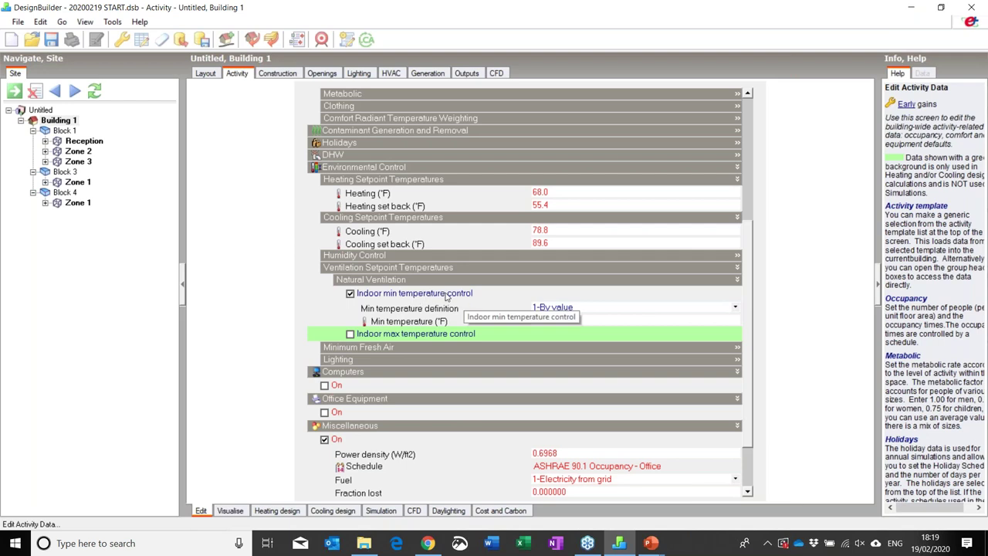
click(544, 321)
drag(545, 321, 531, 321)
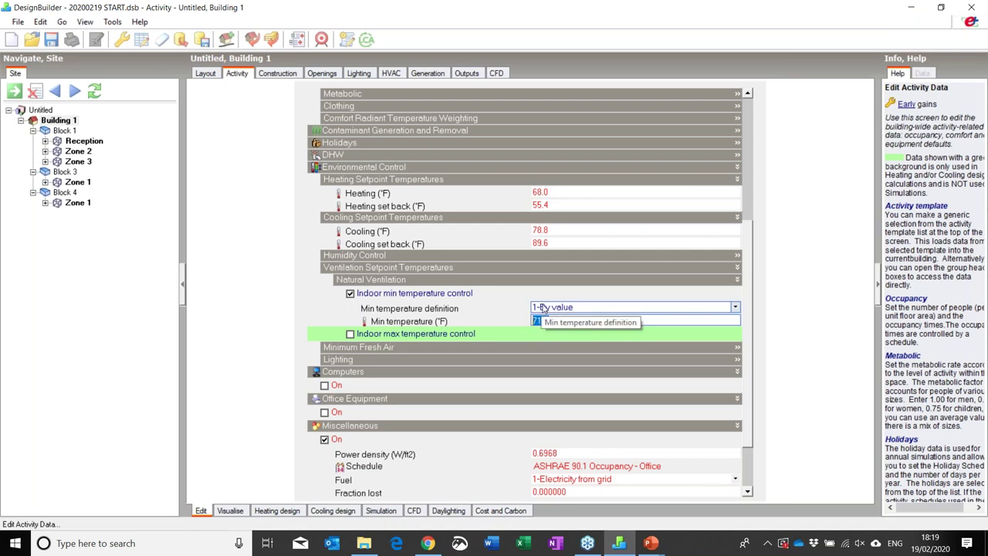
click(112, 23)
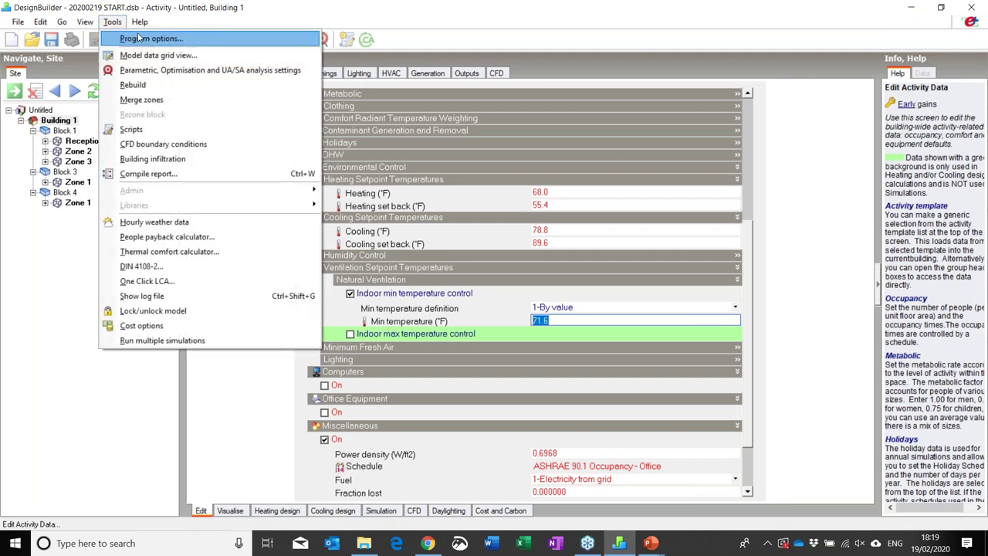
click(137, 38)
click(443, 94)
click(454, 146)
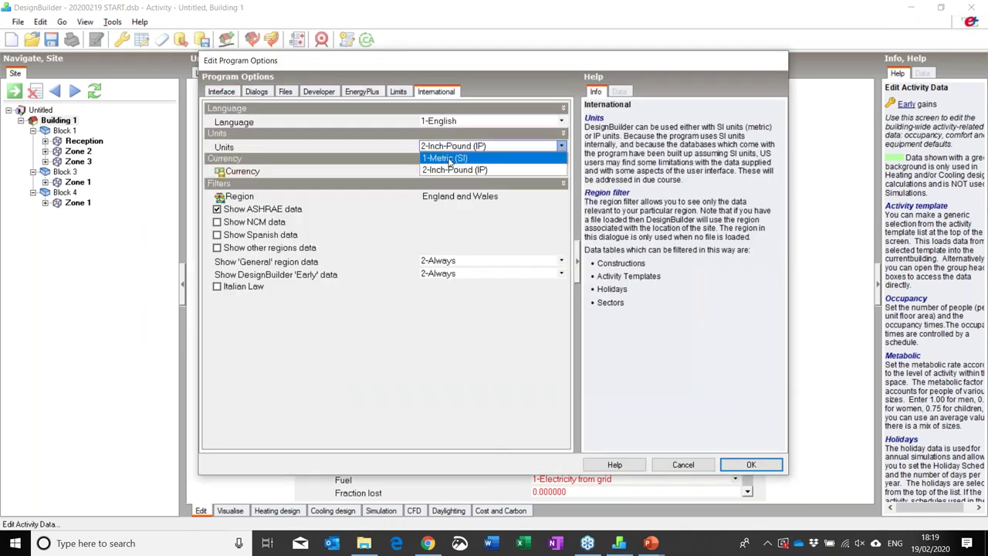
click(459, 147)
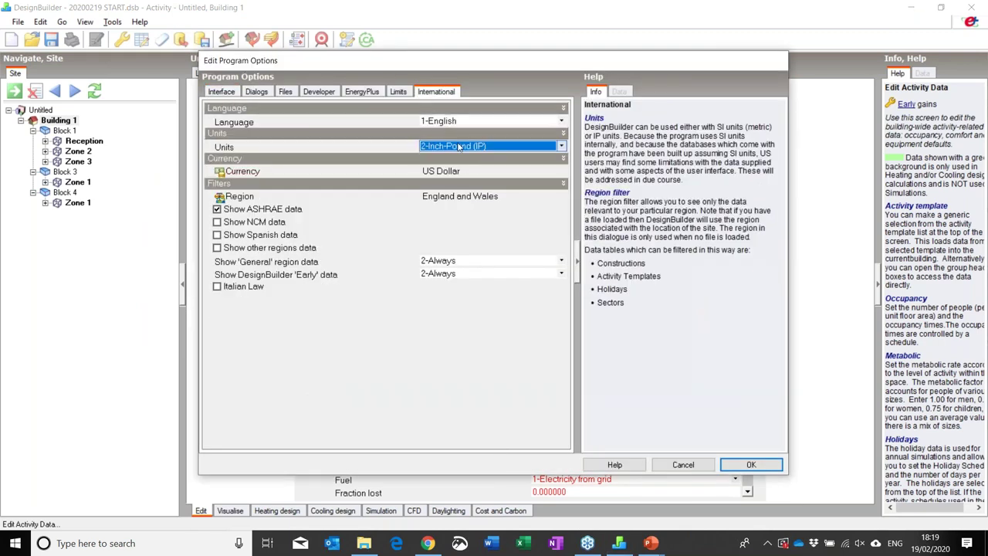
click(690, 464)
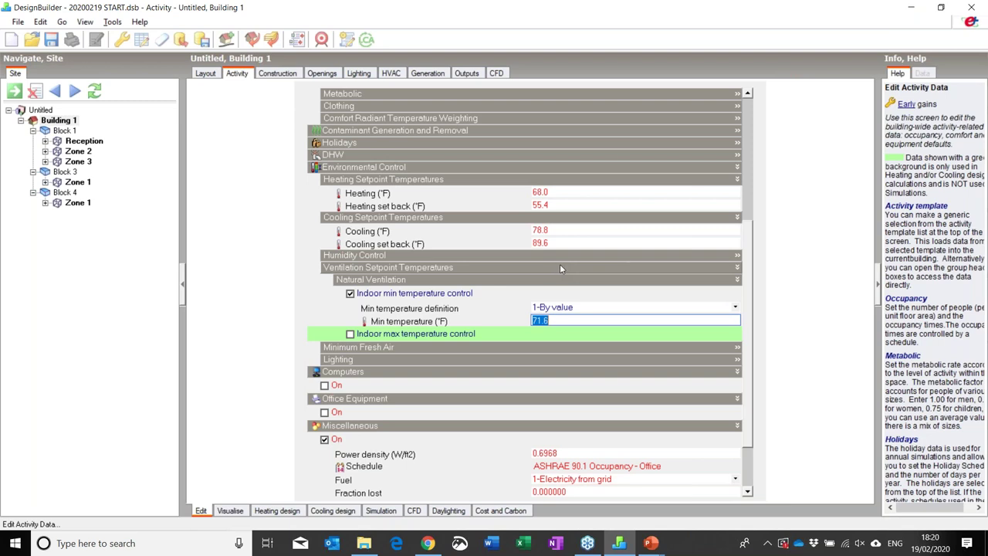
- Set the building's cooling setpoint to 77 °F and the natural ventilation minimum temperature to 71 °F
click(539, 230)
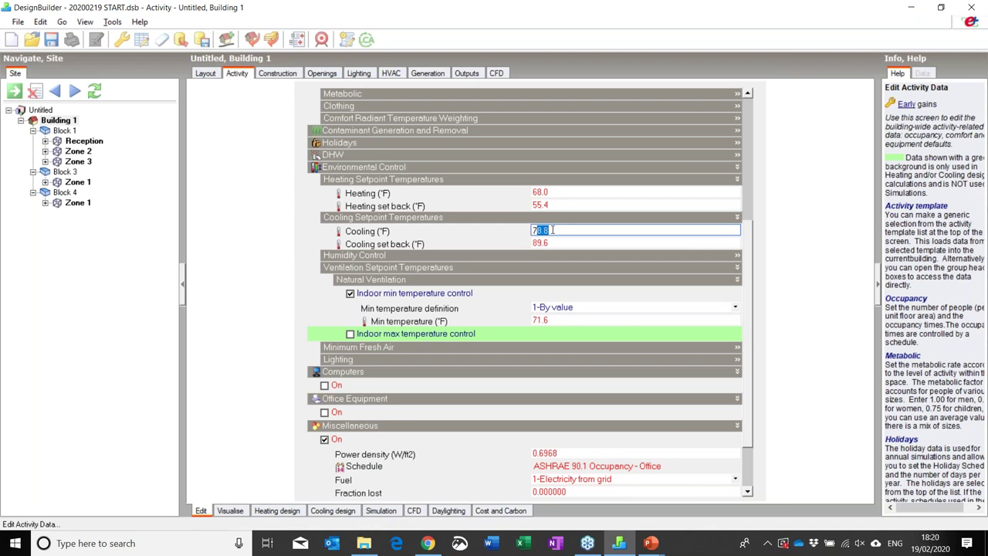
text(77)
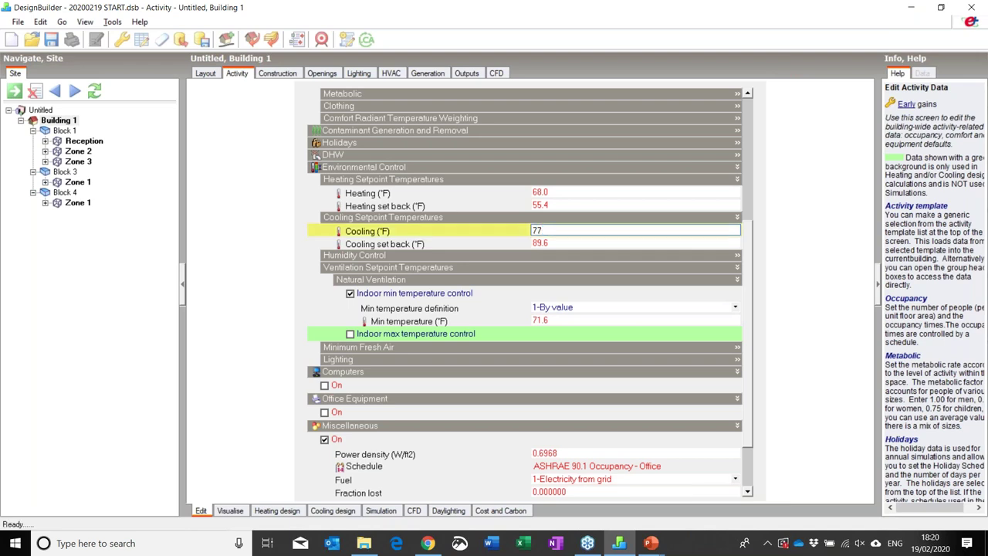
click(552, 318)
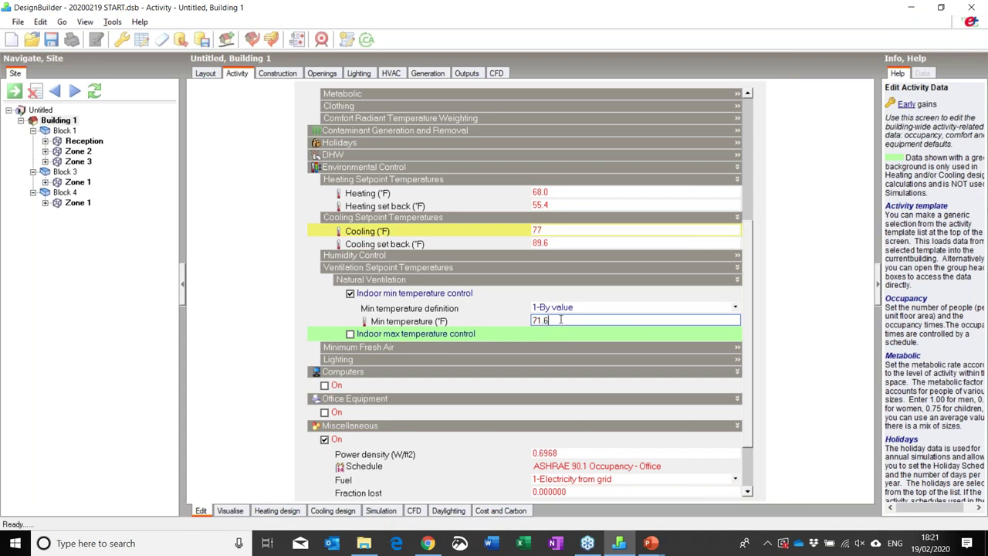
key(BackSpace)
key(BackSpace)
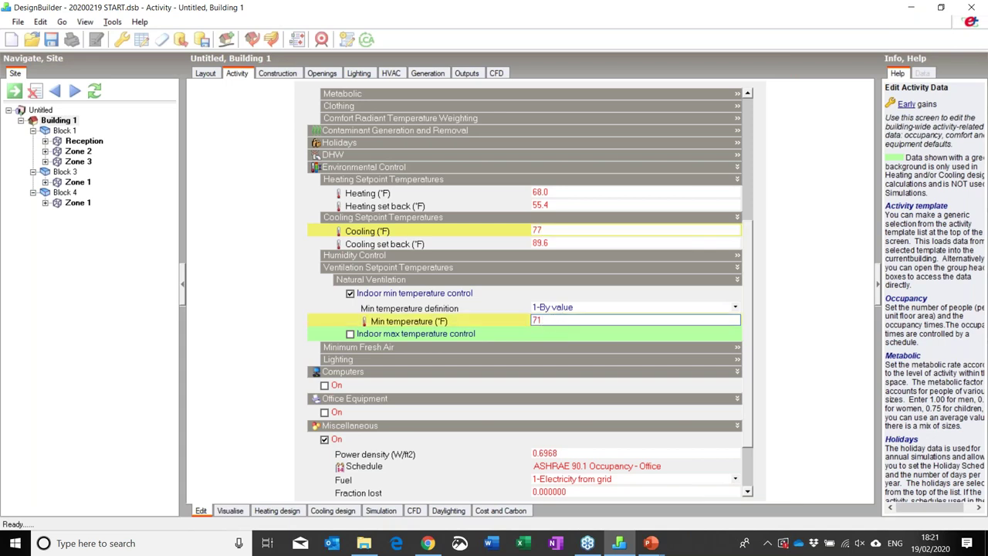
key(Return)
click(551, 320)
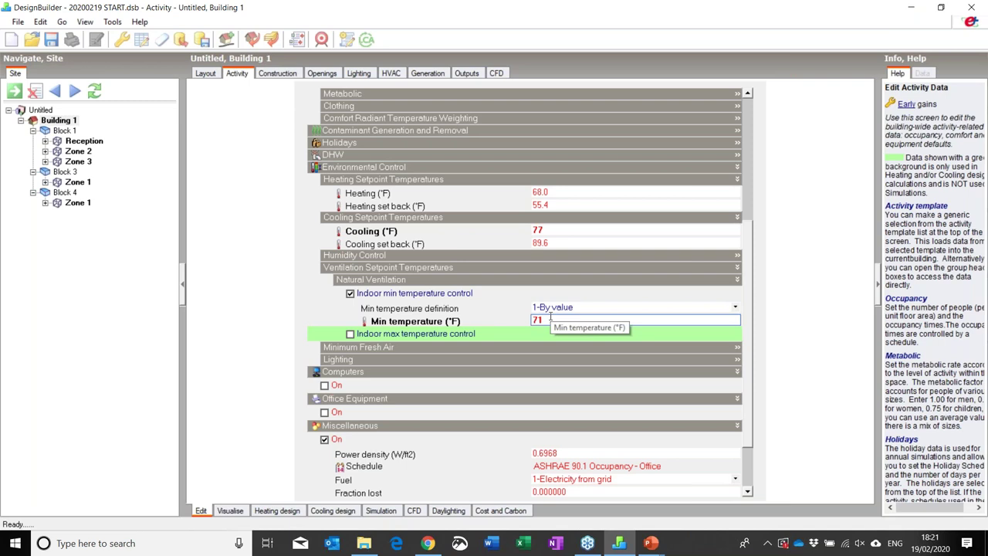
click(545, 307)
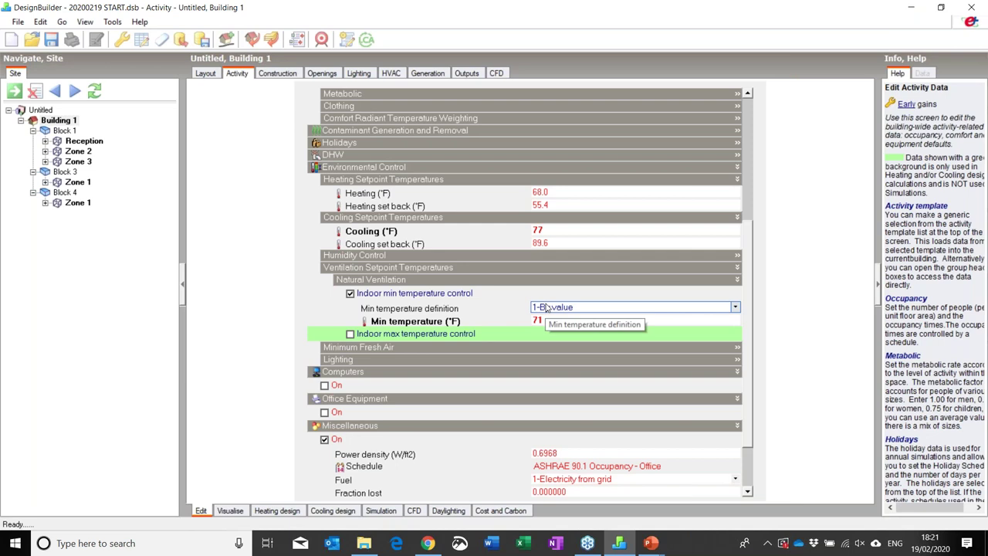
click(408, 207)
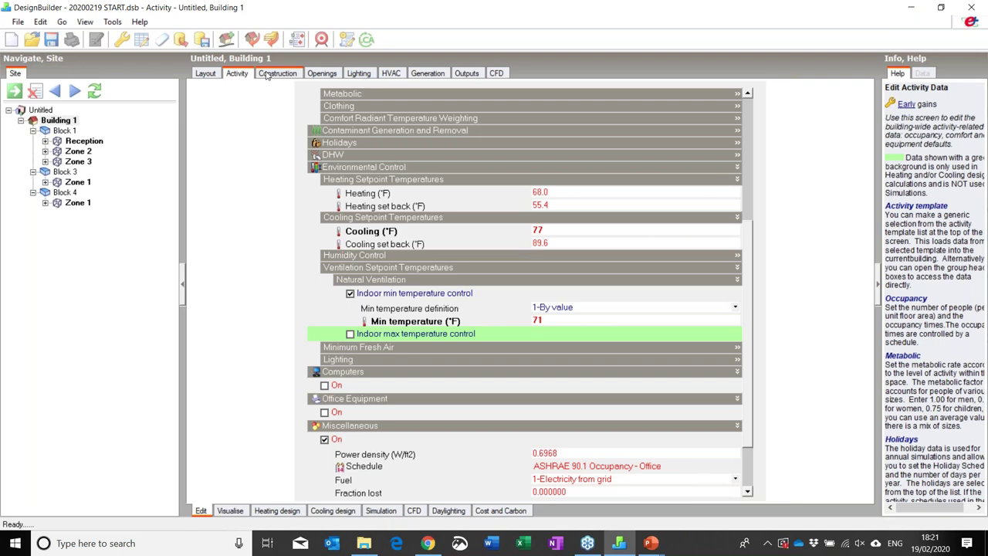
- Examine the building's external window operation schedule and free aperture settings, including the discharge coefficient and opening position options
click(329, 73)
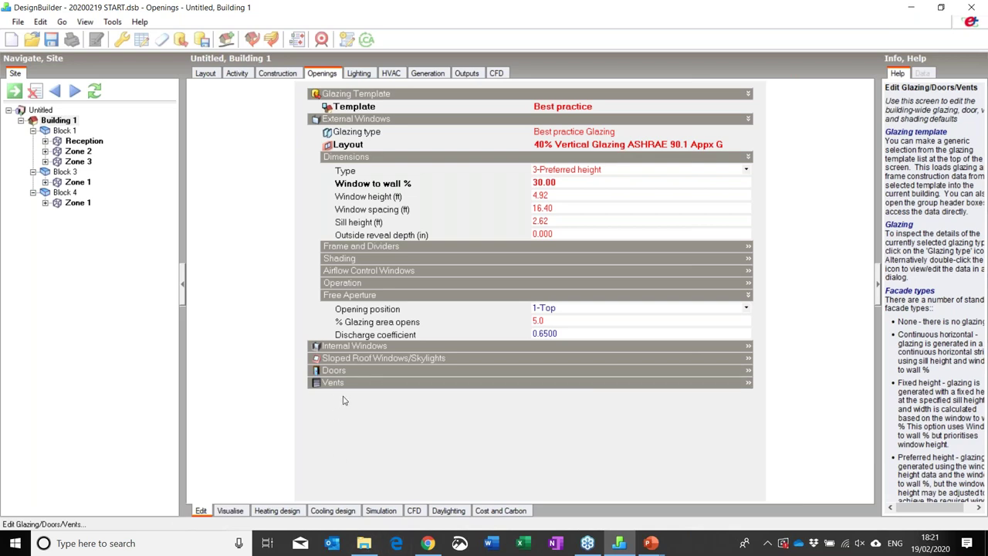
click(377, 284)
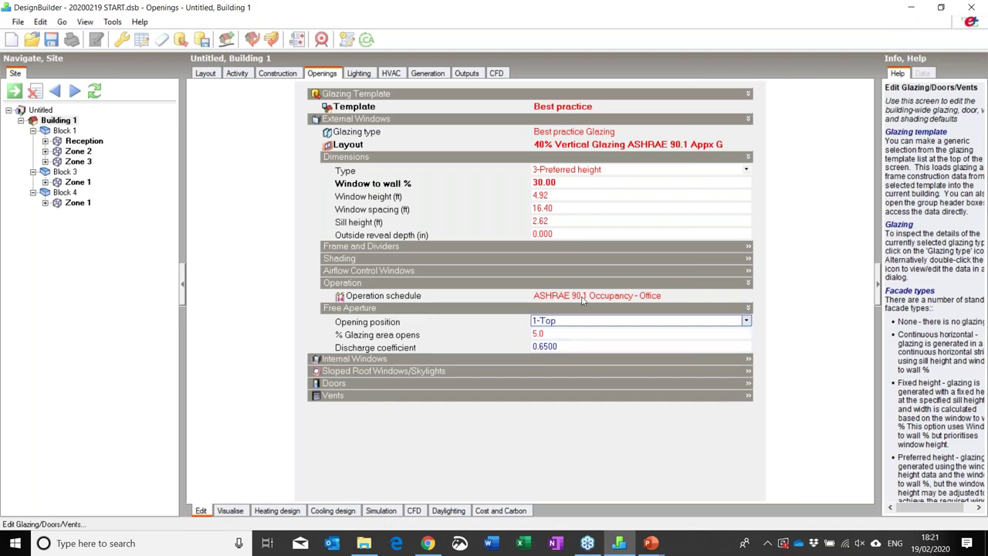
click(491, 348)
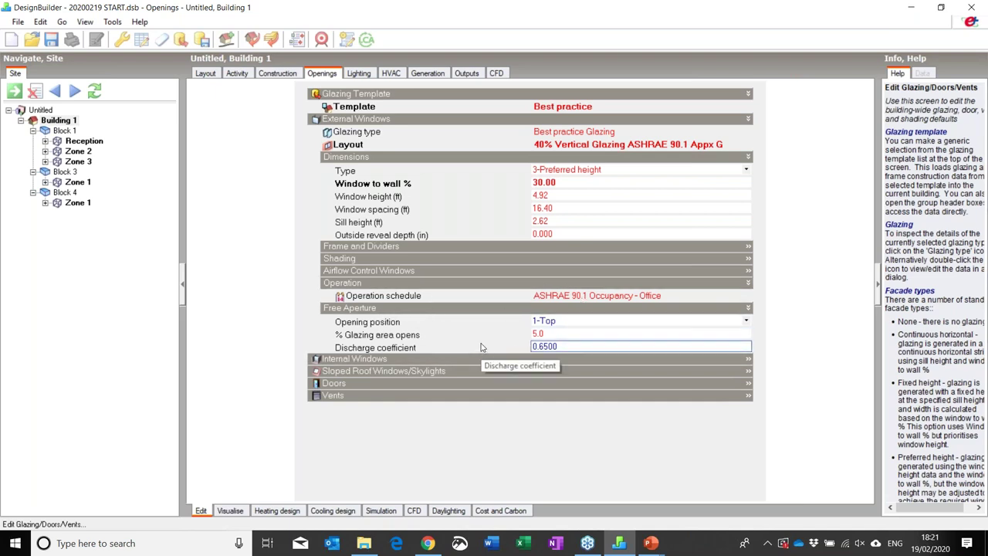
key(Return)
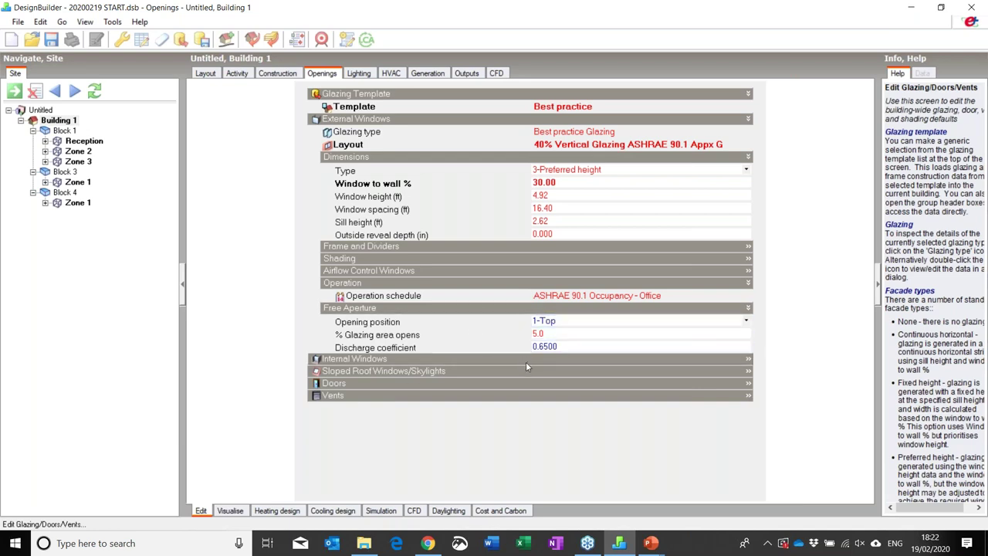
click(553, 325)
click(556, 325)
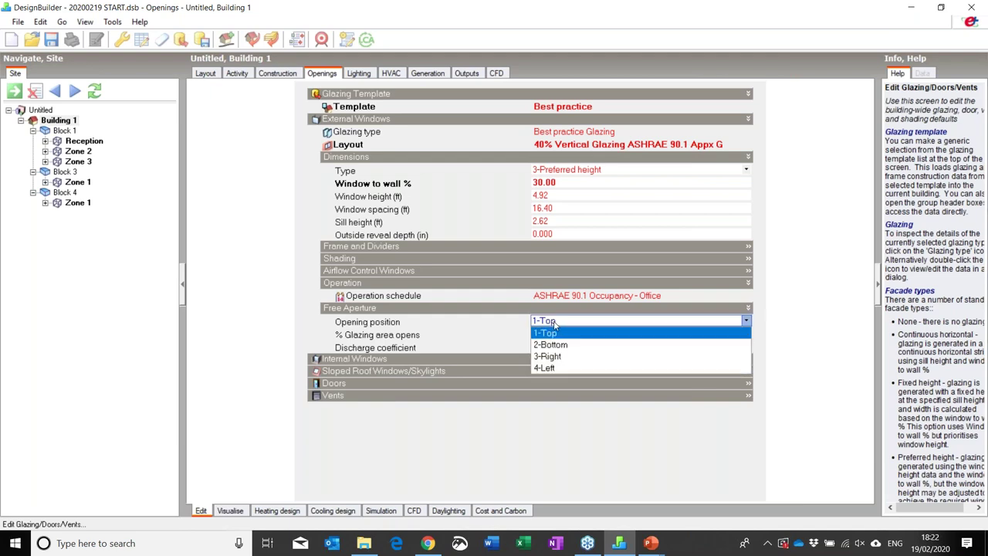
click(555, 325)
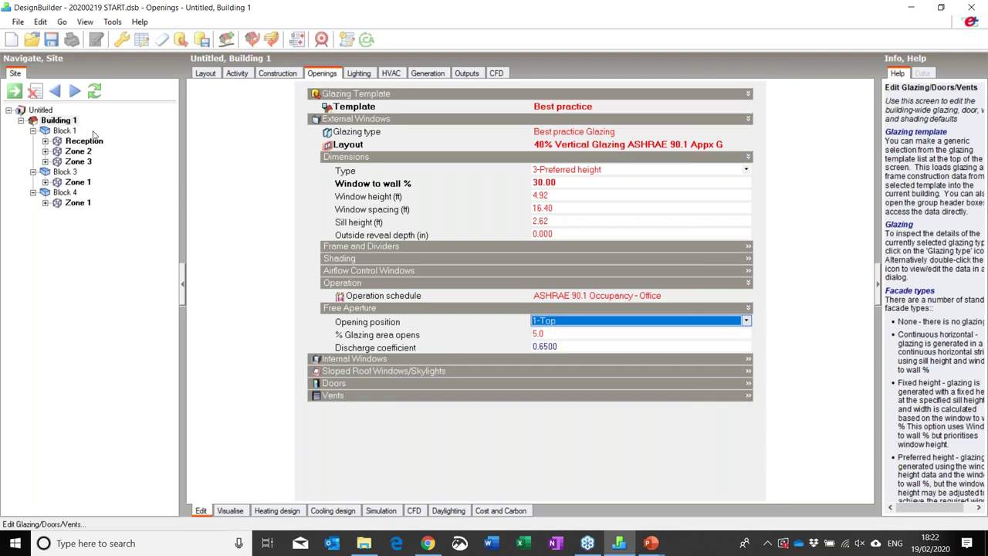
- Check the Reception zone's inherited window settings and set the building-level percentage of glazing area that opens to 15
click(70, 131)
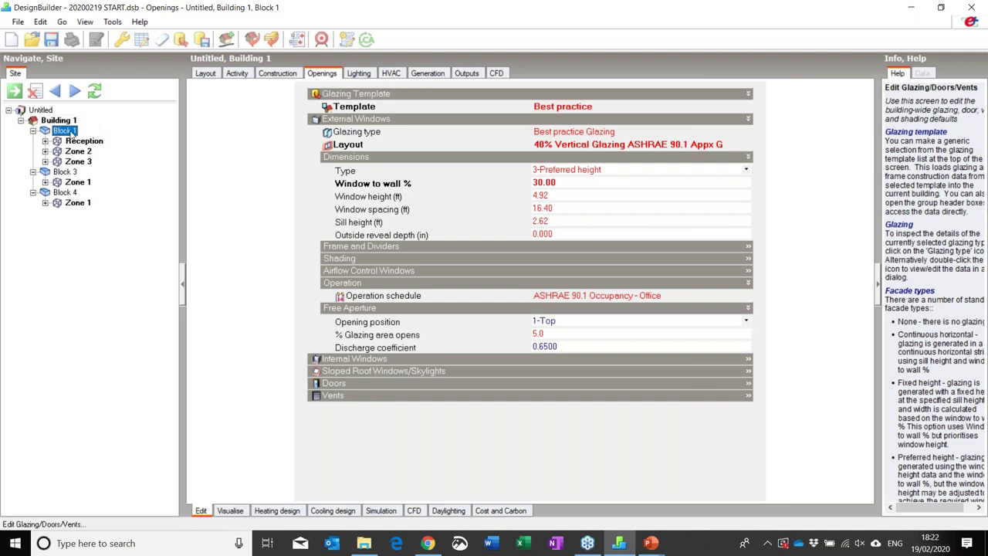
click(77, 141)
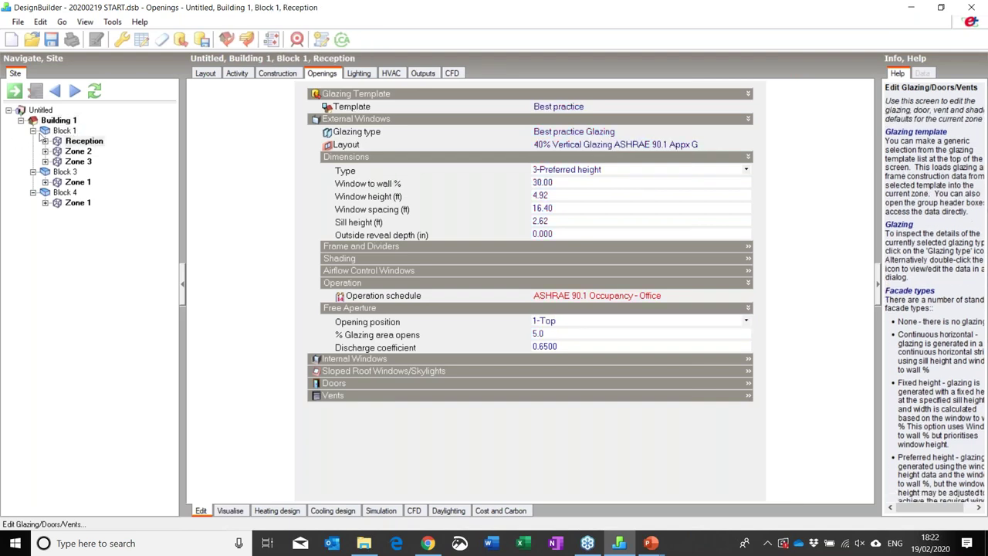
click(61, 121)
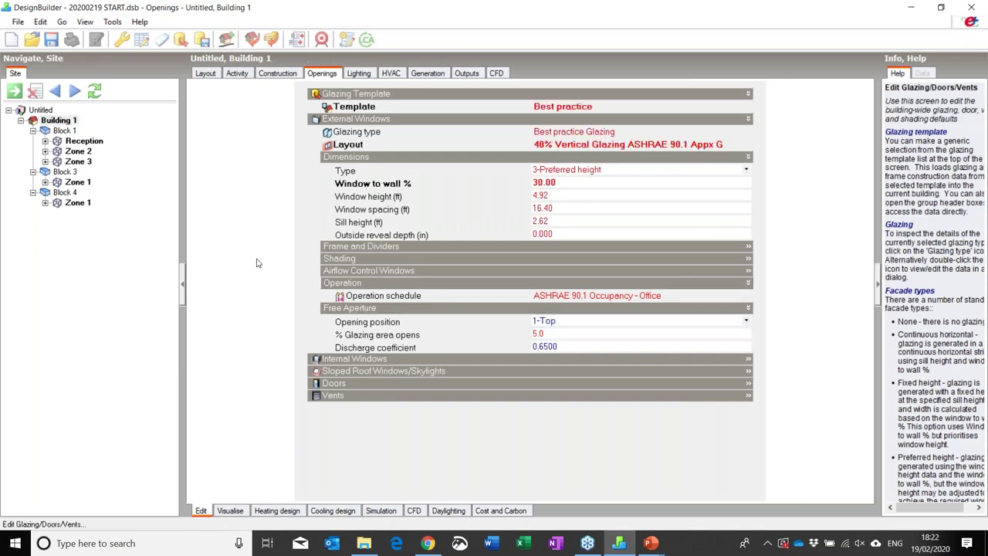
click(527, 335)
text(15)
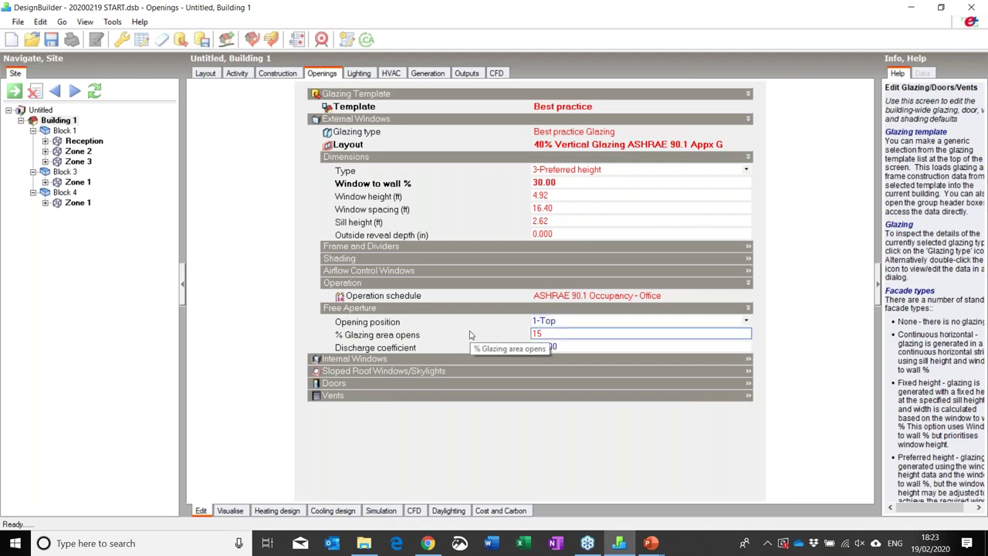
- Override the Reception zone's percentage of glazing area that opens with 10 and compare it with Zone 2
click(86, 143)
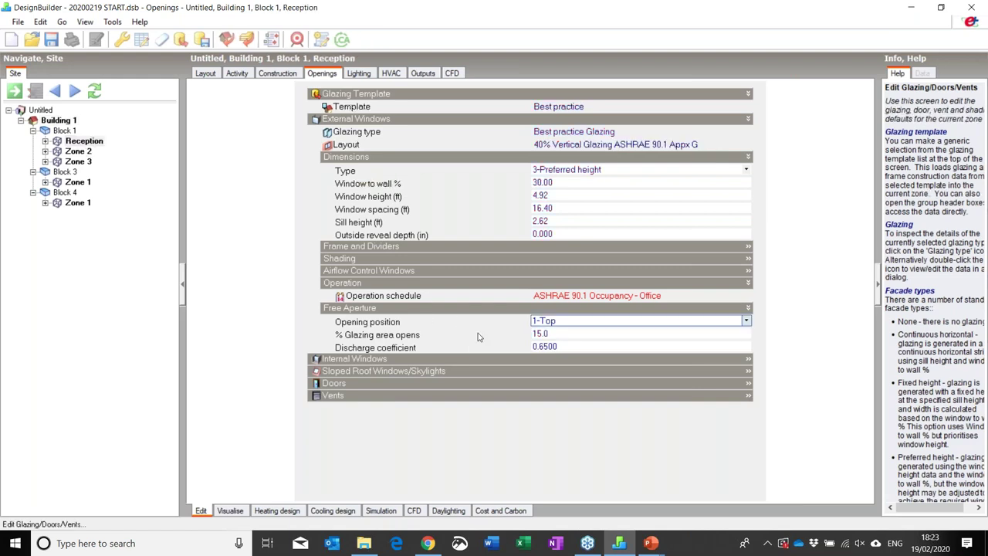
click(518, 332)
text(10)
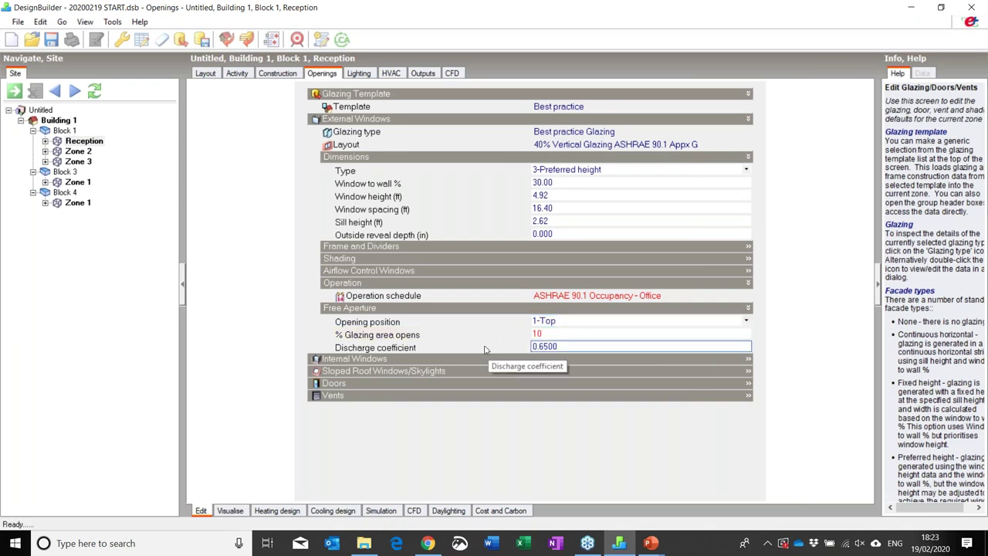
click(78, 151)
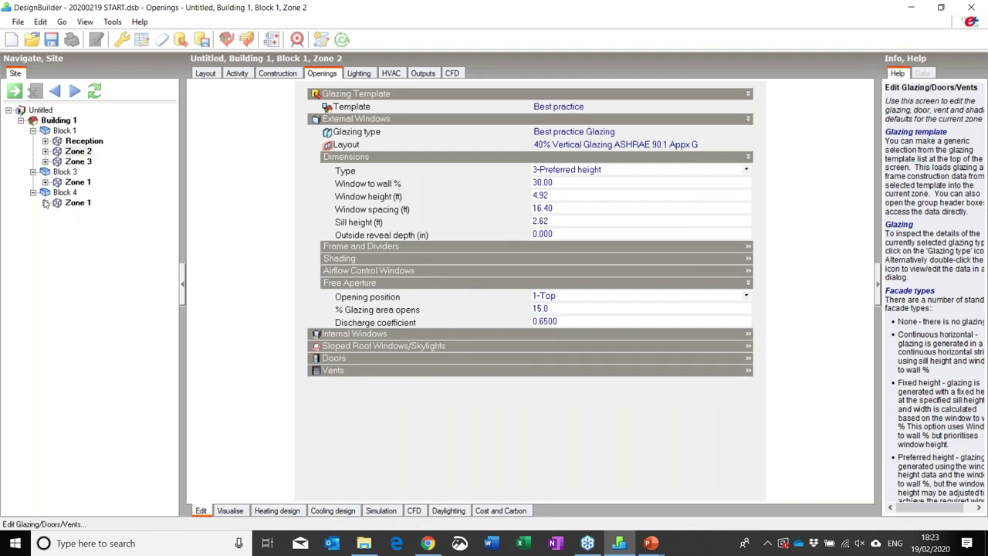
click(86, 142)
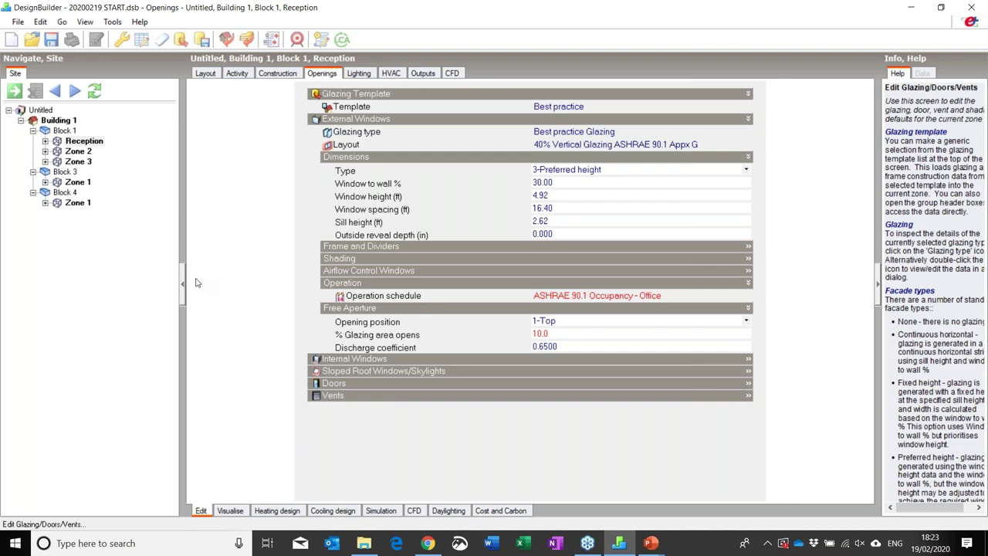
- Save the building model and set up a simulation described as "Webinar concurrent" for the summer design week
click(58, 121)
key(ctrl+s)
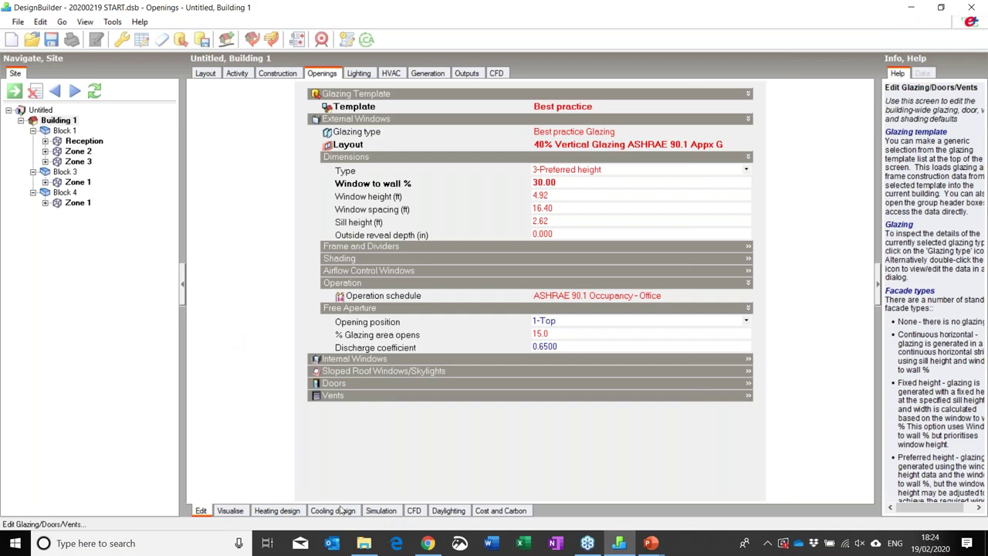
click(381, 513)
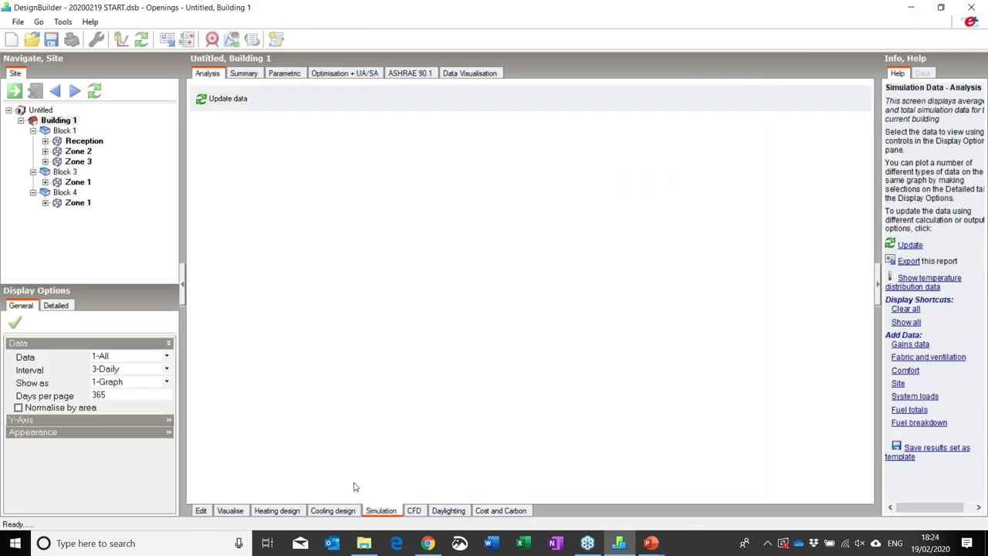
click(221, 99)
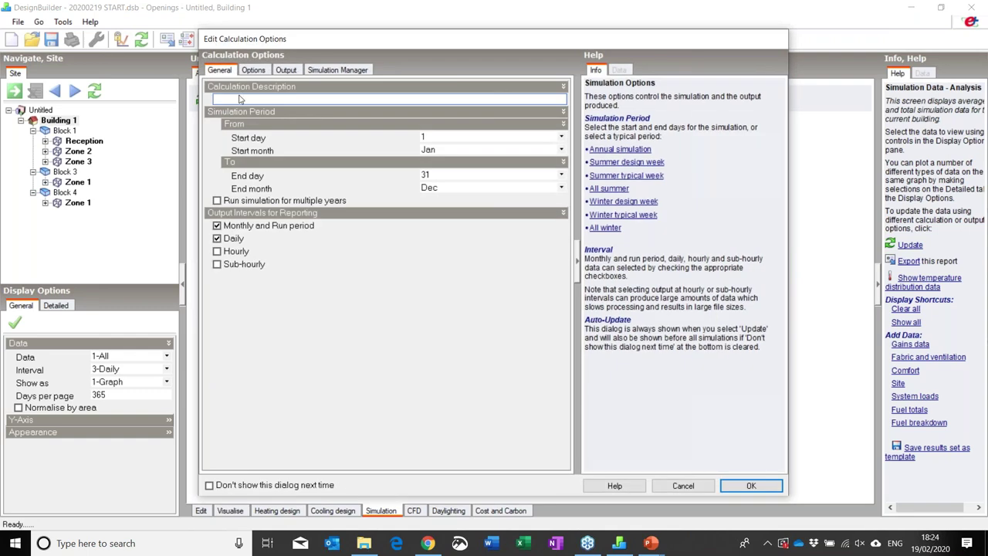
click(239, 100)
text(Webinar concurrent)
click(636, 167)
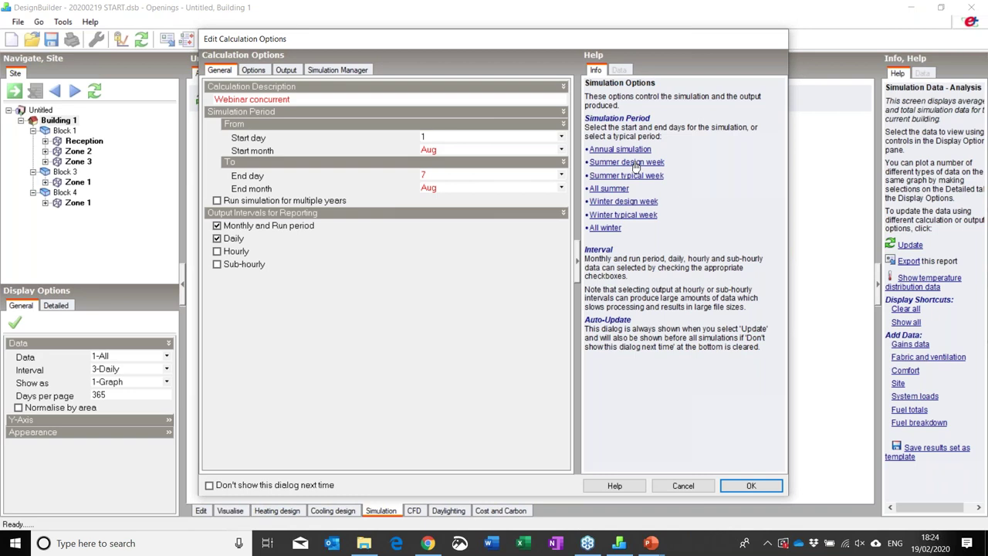
- Switch the simulation's reporting interval from daily to sub-hourly and include the temperature distribution output
click(218, 240)
click(217, 265)
click(218, 252)
click(217, 252)
click(286, 70)
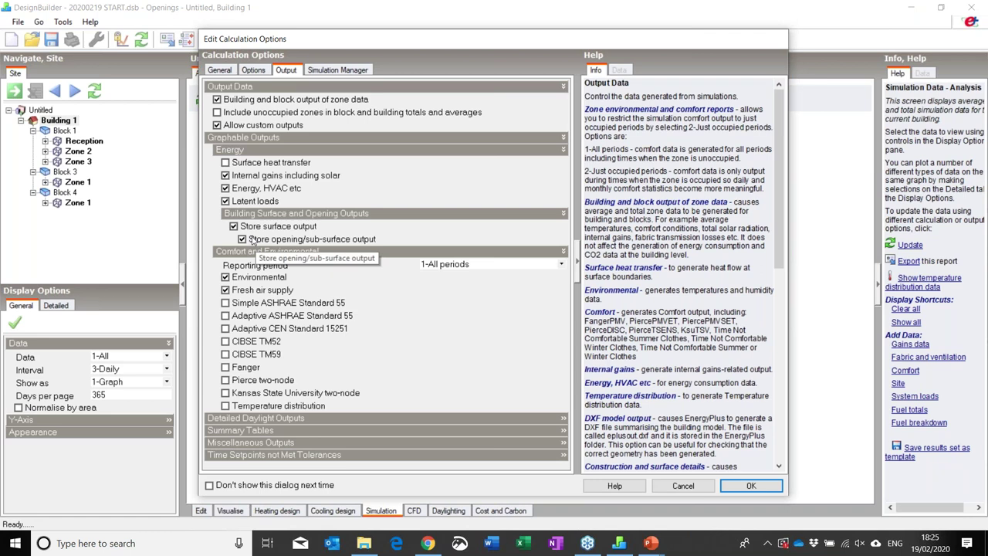
click(225, 405)
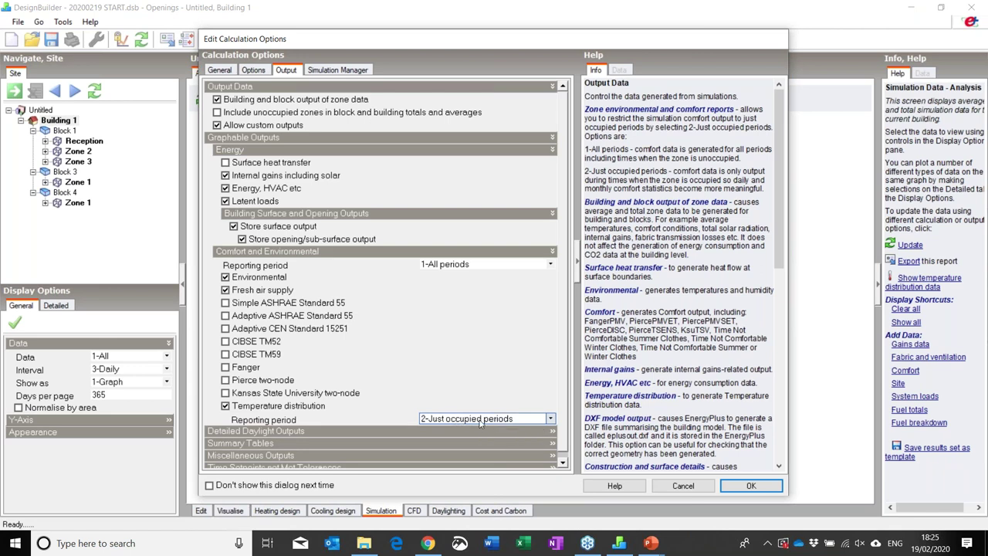
- Run the simulation through the Simulation Manager on the localhost server with the EnergyPlus method
click(343, 70)
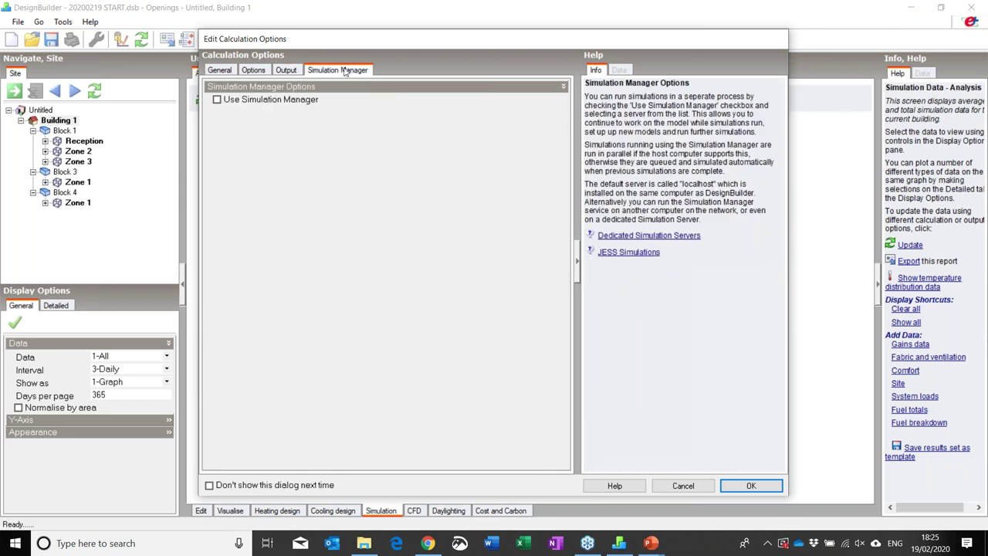
click(257, 100)
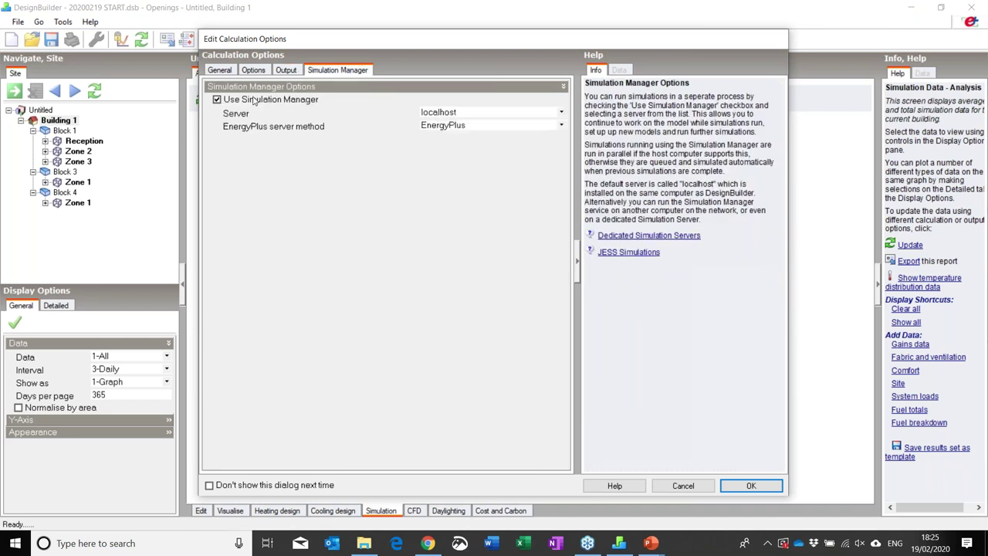
click(751, 485)
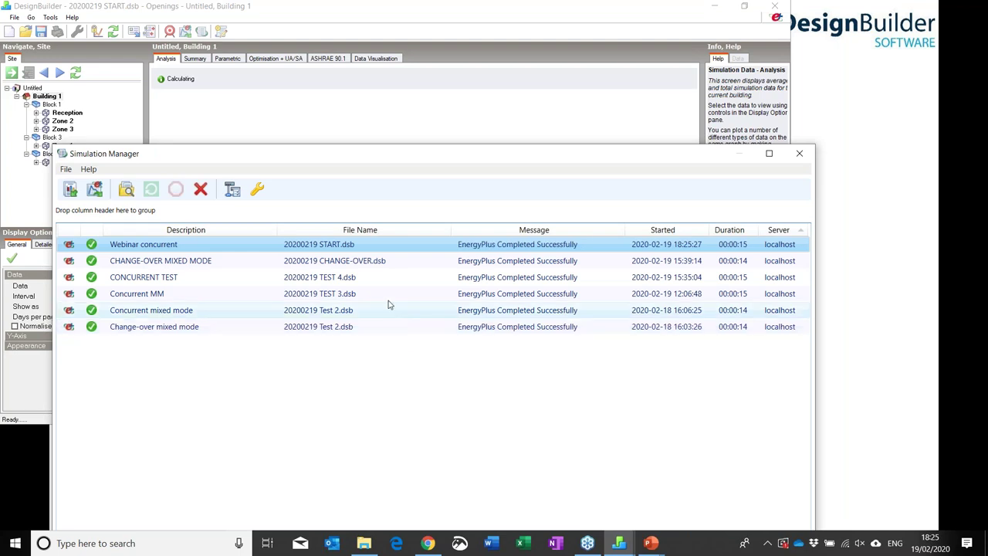
- Open the Webinar concurrent and CHANGE-OVER MIXED MODE results together in a maximised DesignBuilder Results Viewer
ctrl+click(153, 262)
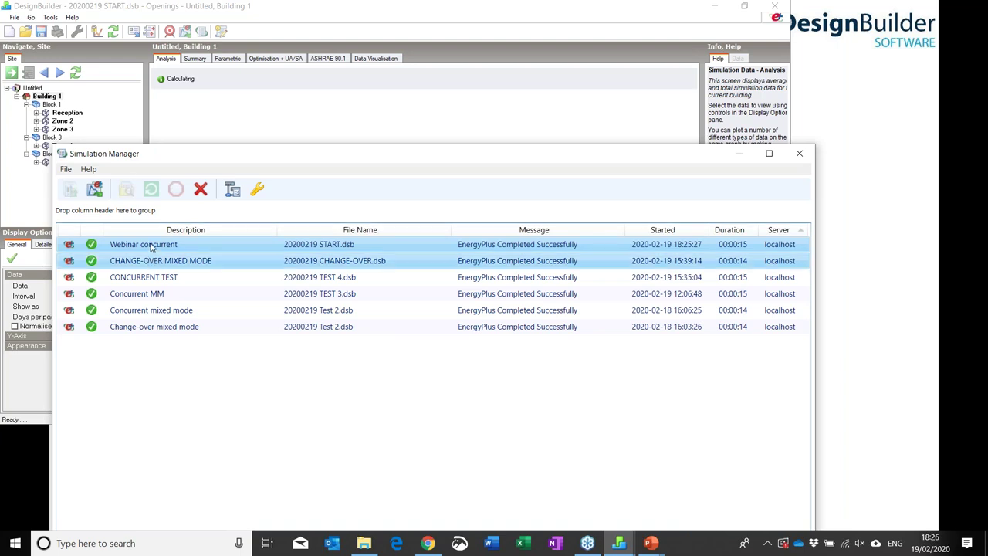
click(94, 190)
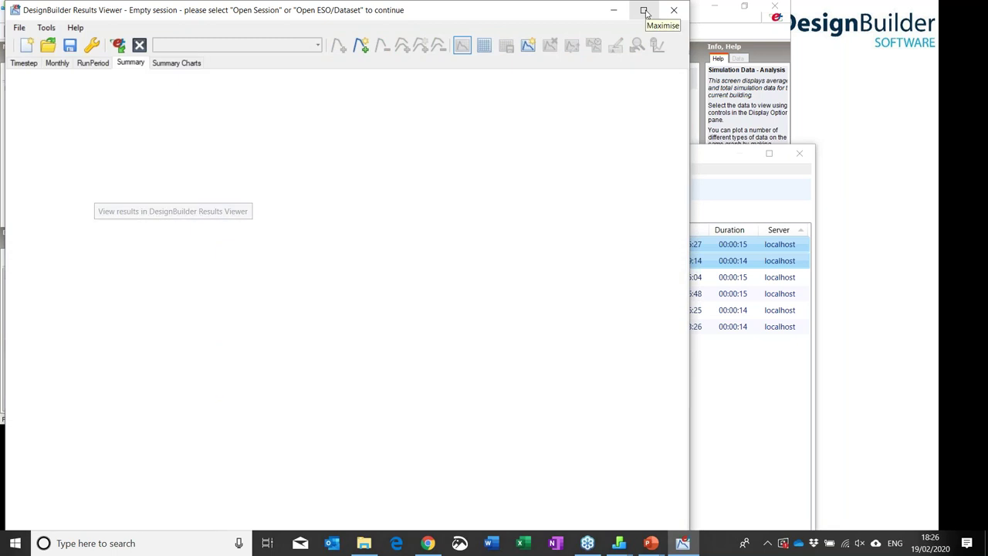
click(643, 11)
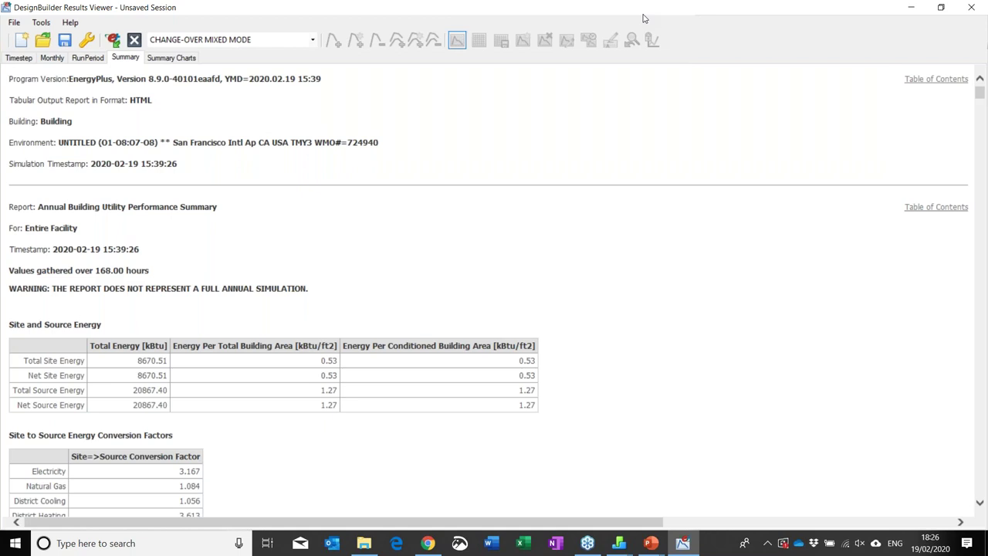
- Graph the Reception's timestep Zone Ideal Loads Supply Air Total Cooling Rate for both datasets
click(20, 58)
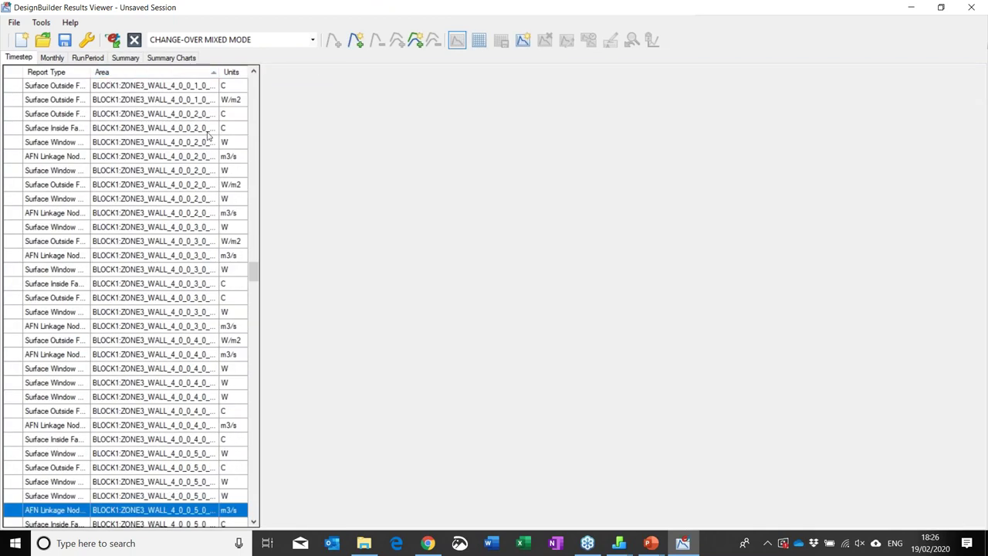
drag(254, 271, 254, 81)
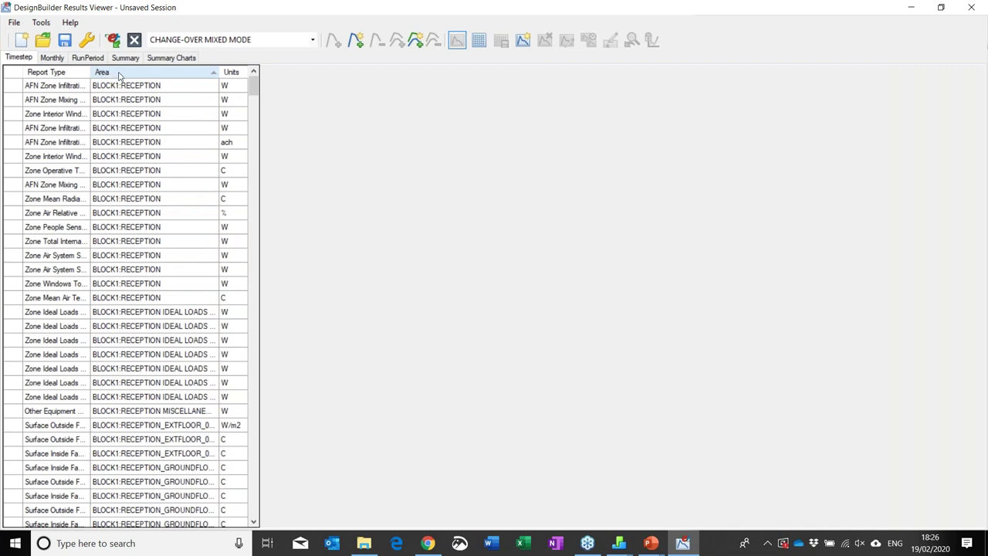
drag(262, 114, 365, 129)
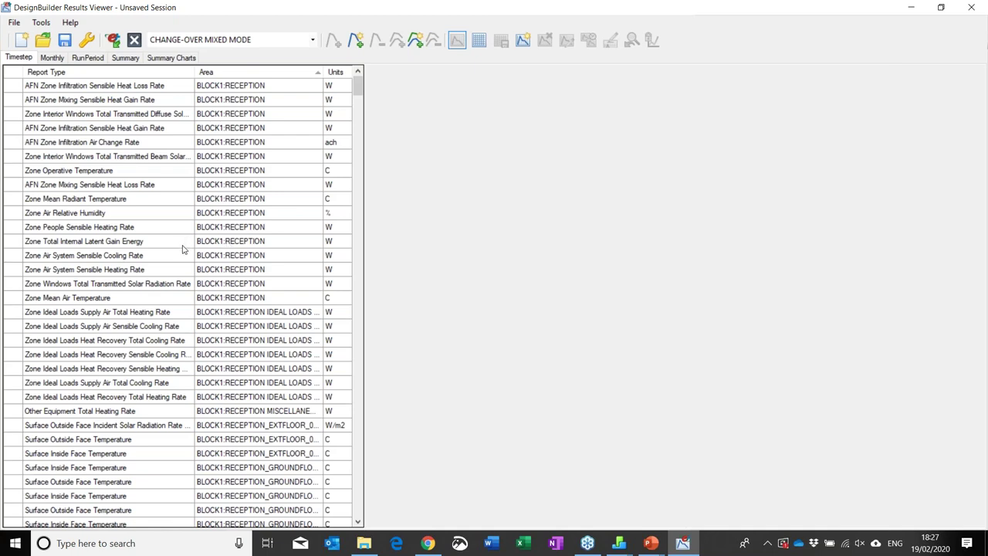
click(129, 343)
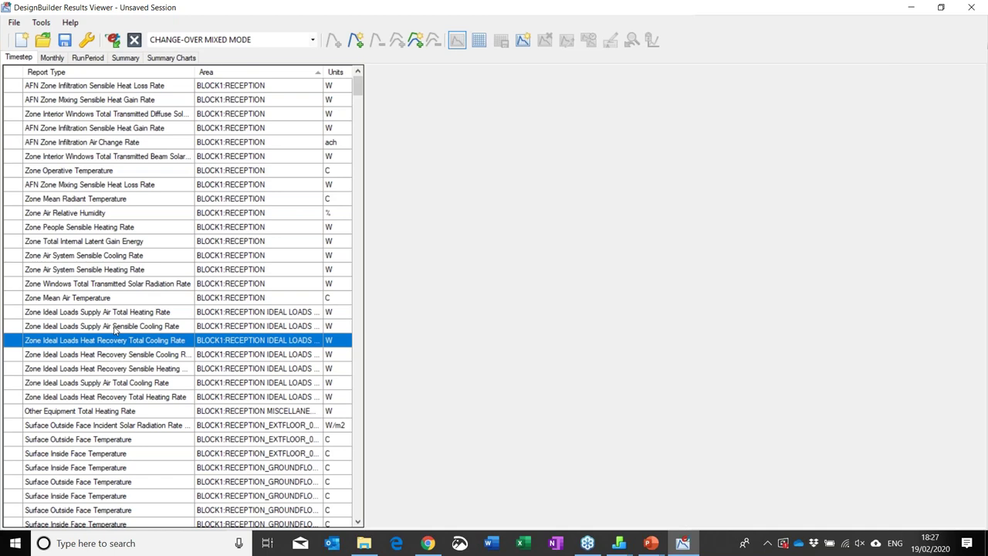
click(108, 384)
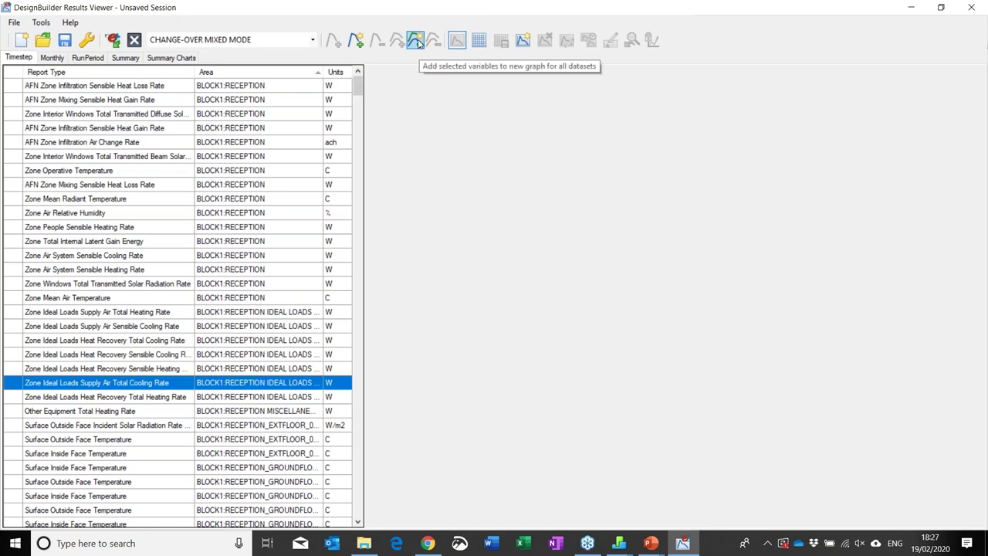
click(415, 40)
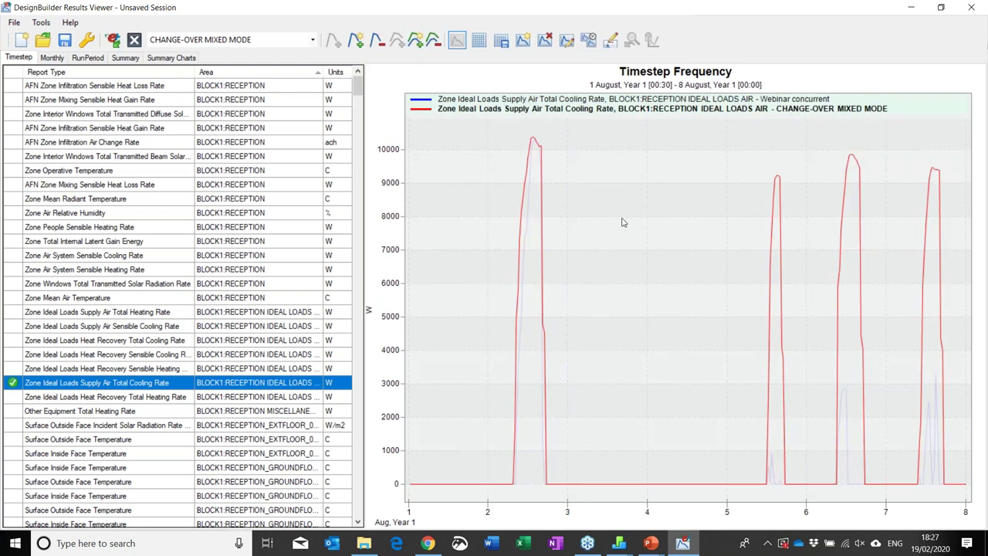
click(619, 221)
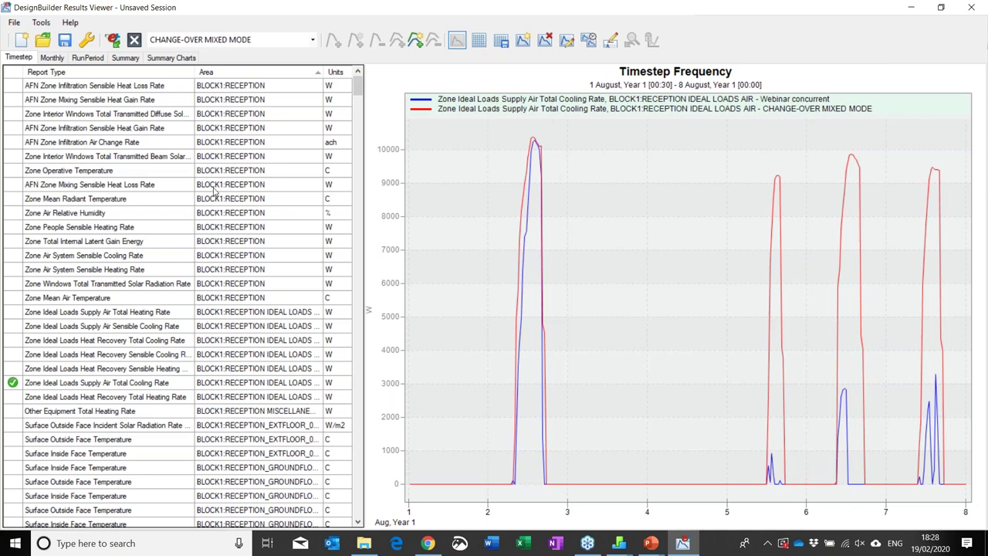
- Plot the Reception's Zone Mean Air Temperature for both datasets on a new graph and add the Site Outdoor Air Drybulb Temperature
click(52, 302)
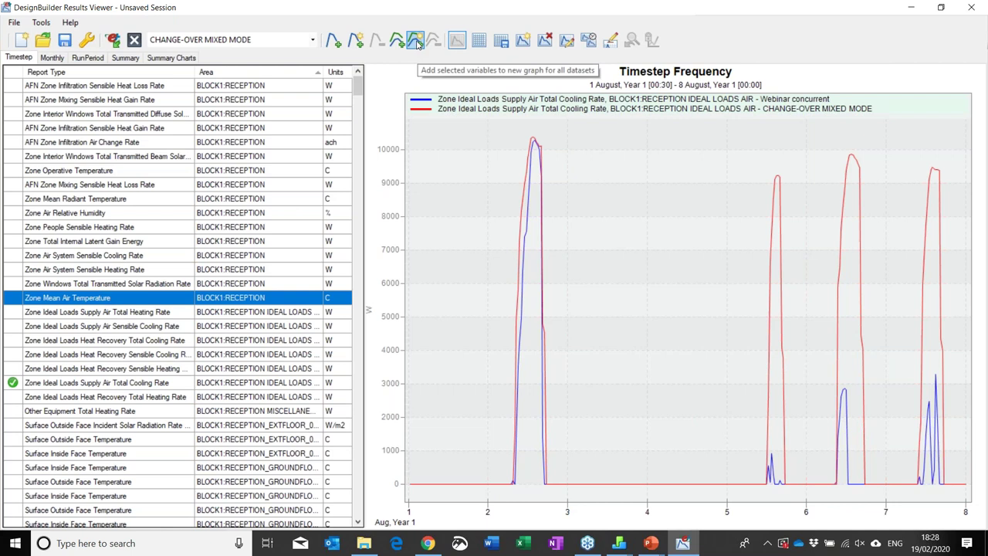
click(416, 40)
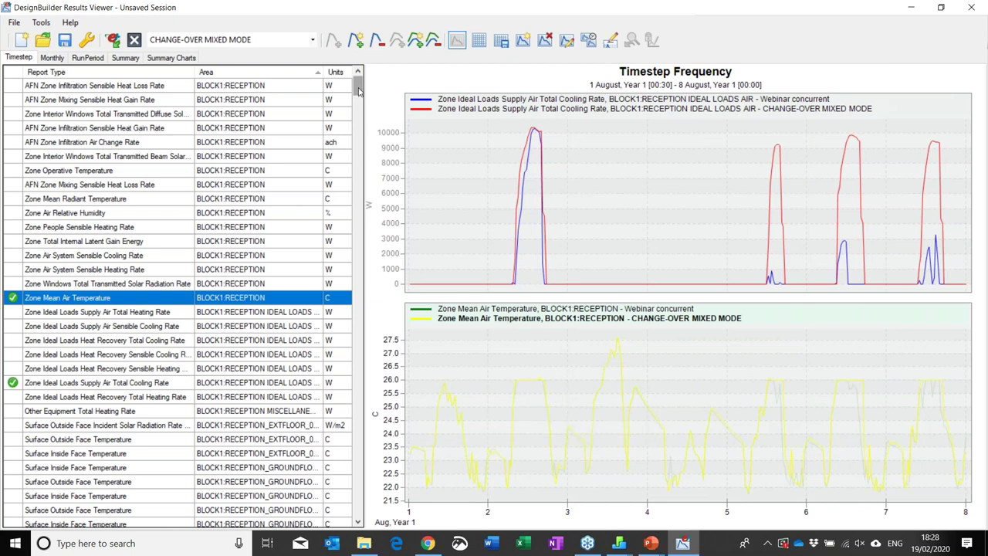
drag(357, 91, 345, 503)
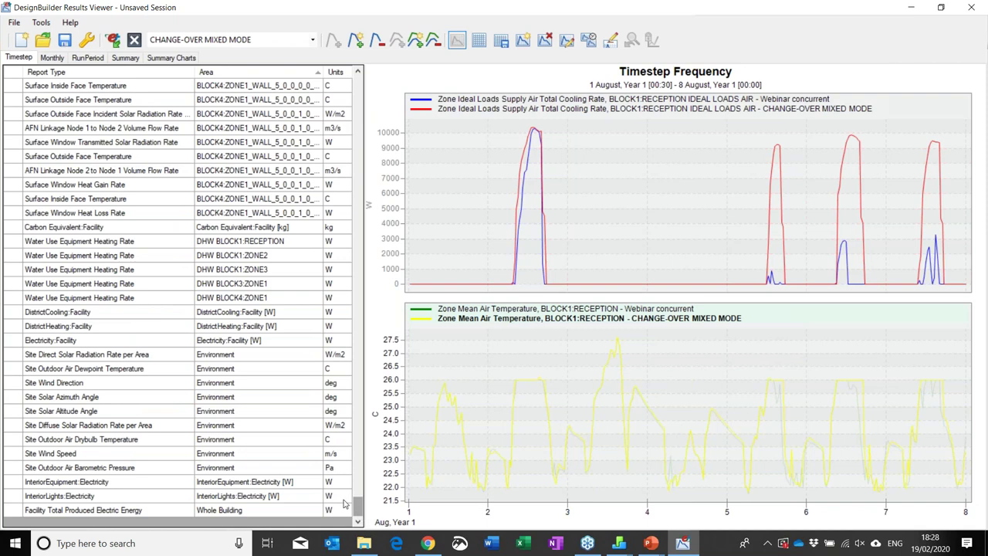
click(104, 440)
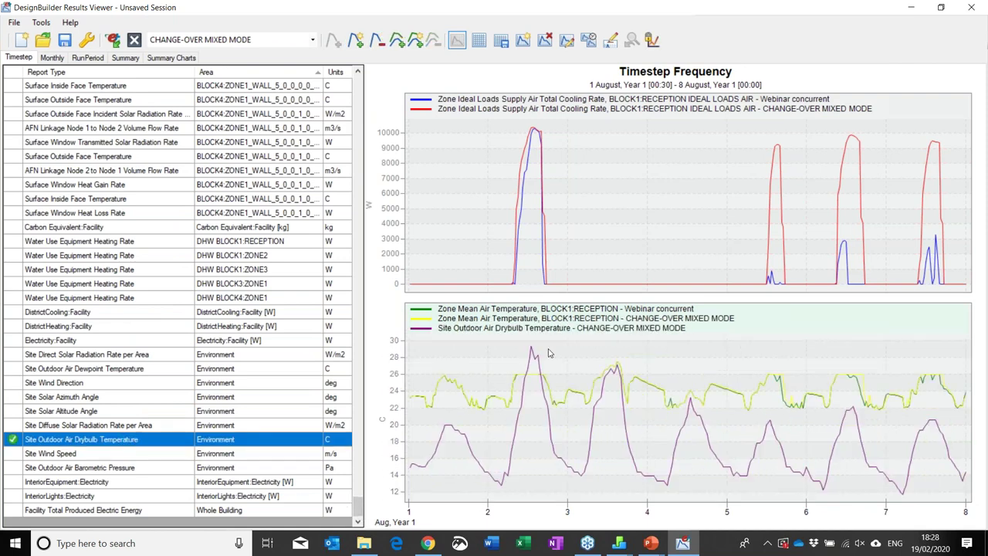
- Enlarge the graph area and compare outdoor dry-bulb temperature, Reception air temperatures and cooling rates across the week
mouse_move(692, 409)
drag(363, 158, 247, 158)
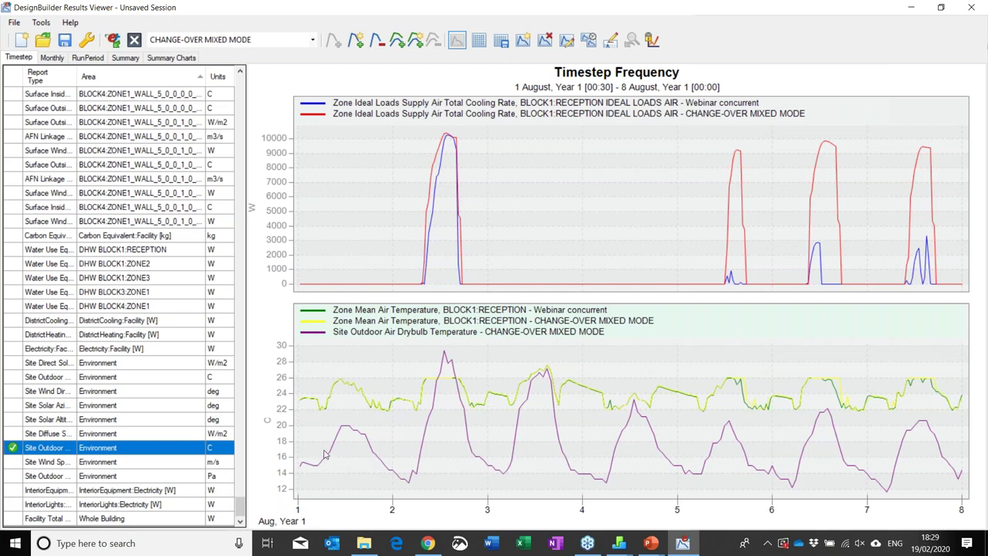
mouse_move(350, 428)
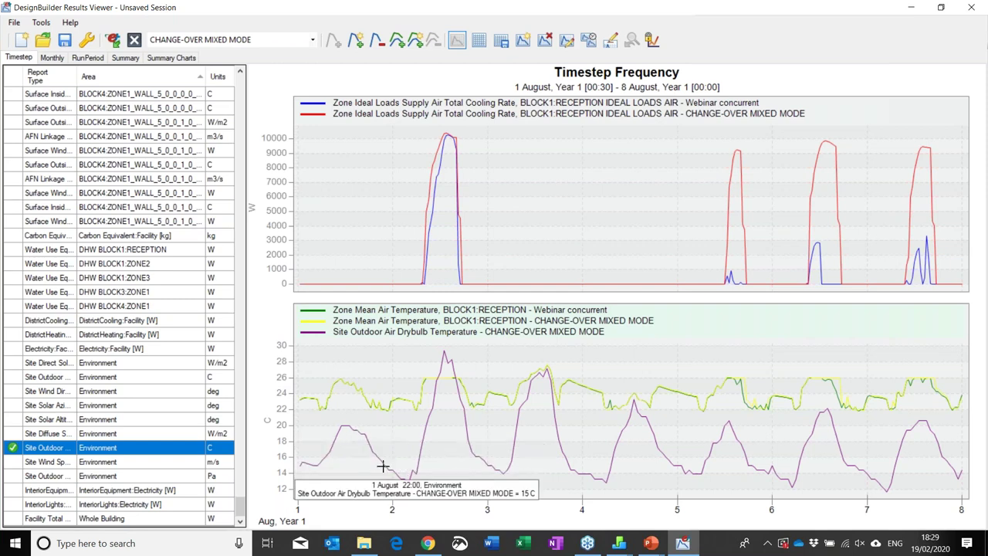
mouse_move(380, 467)
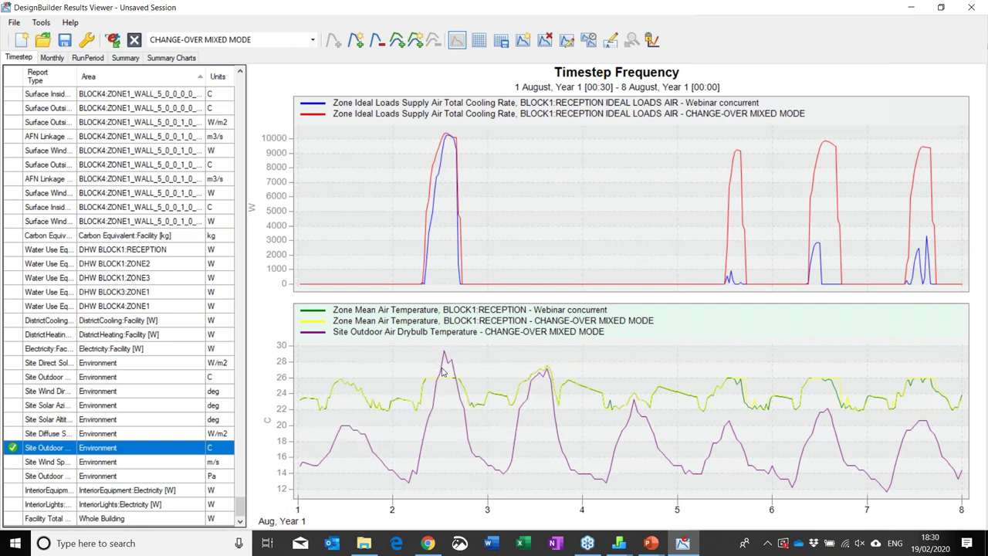
mouse_move(444, 355)
mouse_move(729, 189)
- Load the CHANGE-OVER MIXED MODE results from the Simulation Manager into DesignBuilder and display them at sub-hourly intervals
click(914, 9)
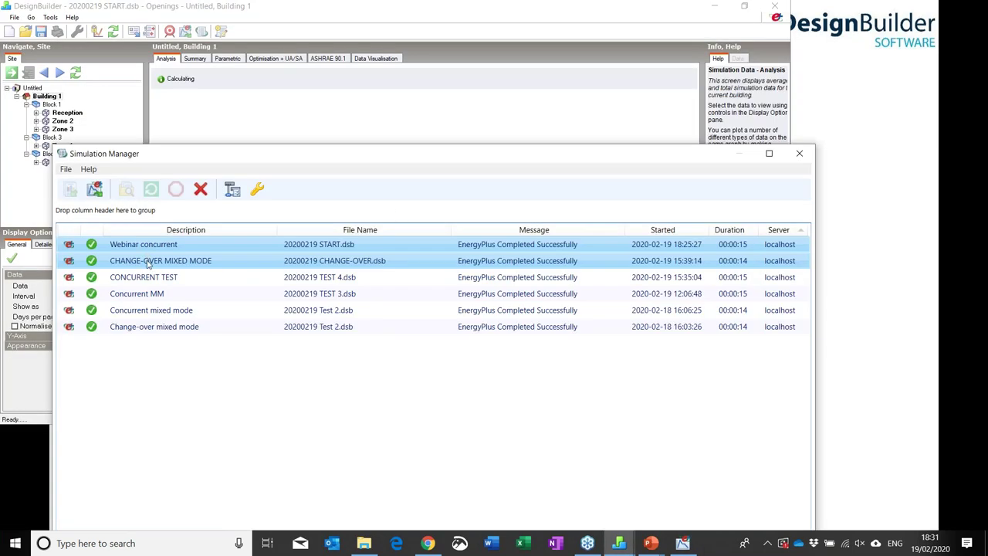
click(182, 263)
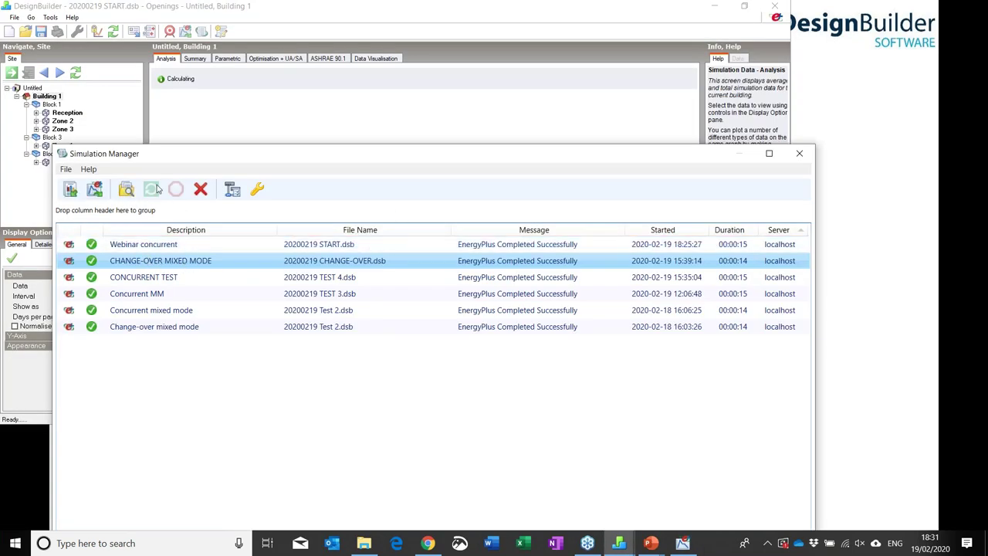
click(69, 190)
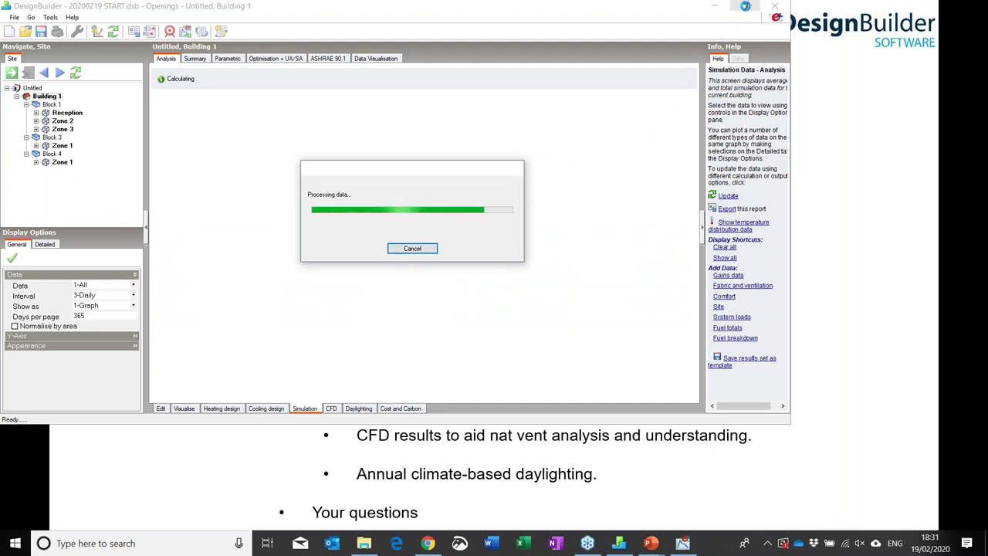
click(744, 6)
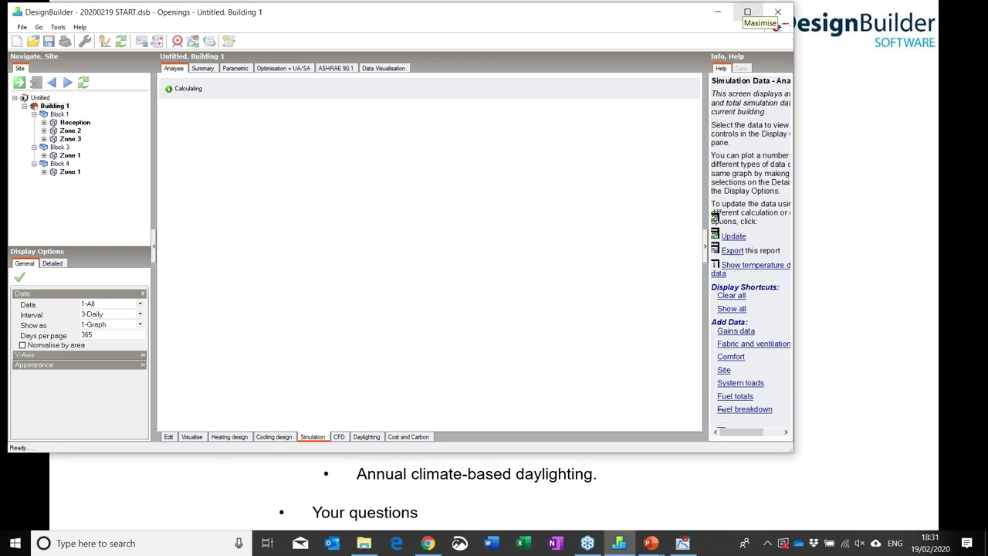
click(747, 14)
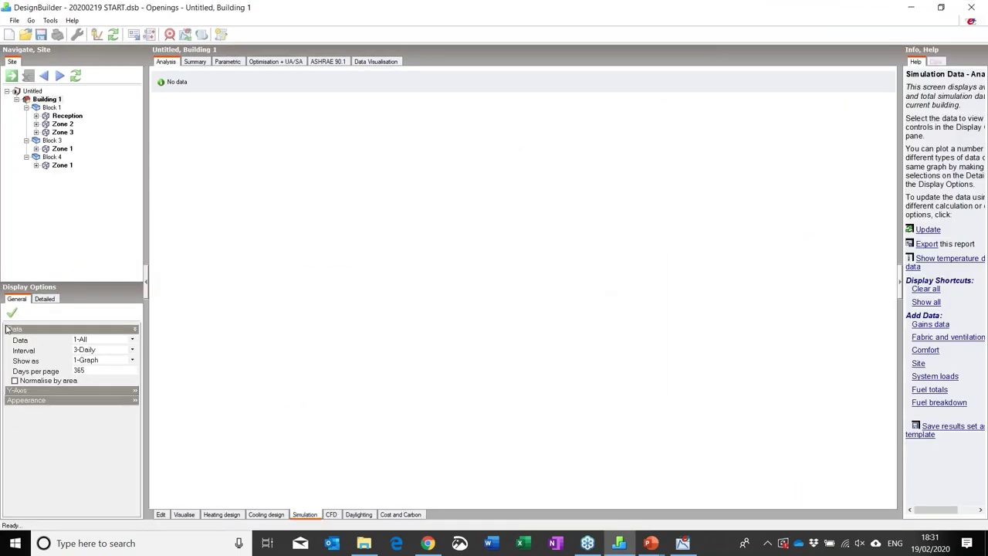
click(98, 352)
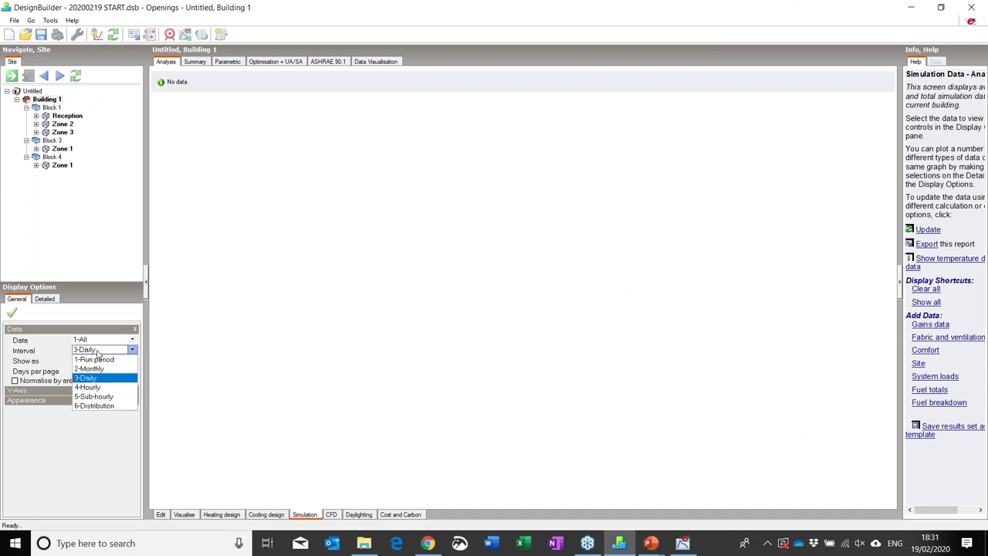
click(103, 397)
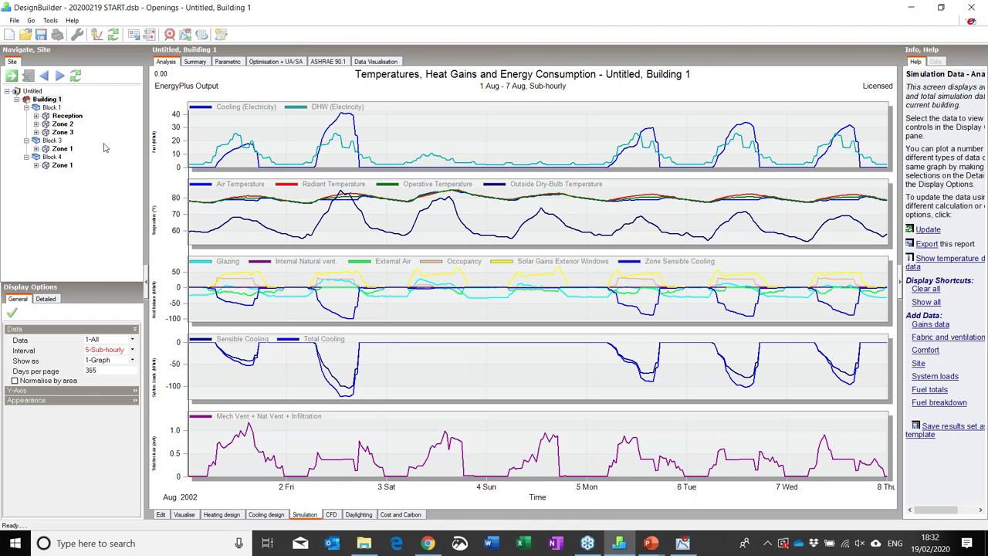
- Display the Reception zone's results and examine its External Air heat balance against cooling periods through the week
click(74, 117)
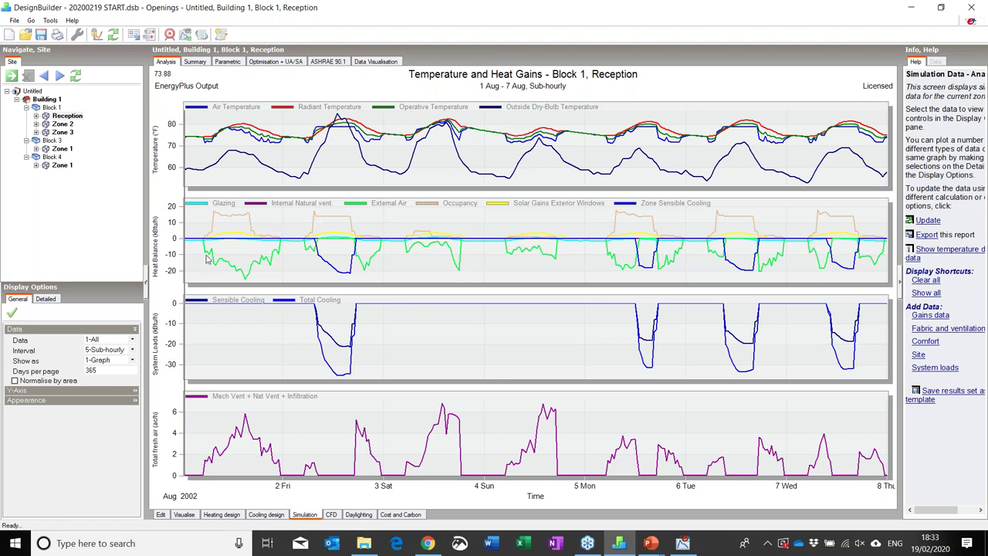
mouse_move(210, 246)
mouse_move(231, 268)
mouse_move(320, 257)
mouse_move(828, 265)
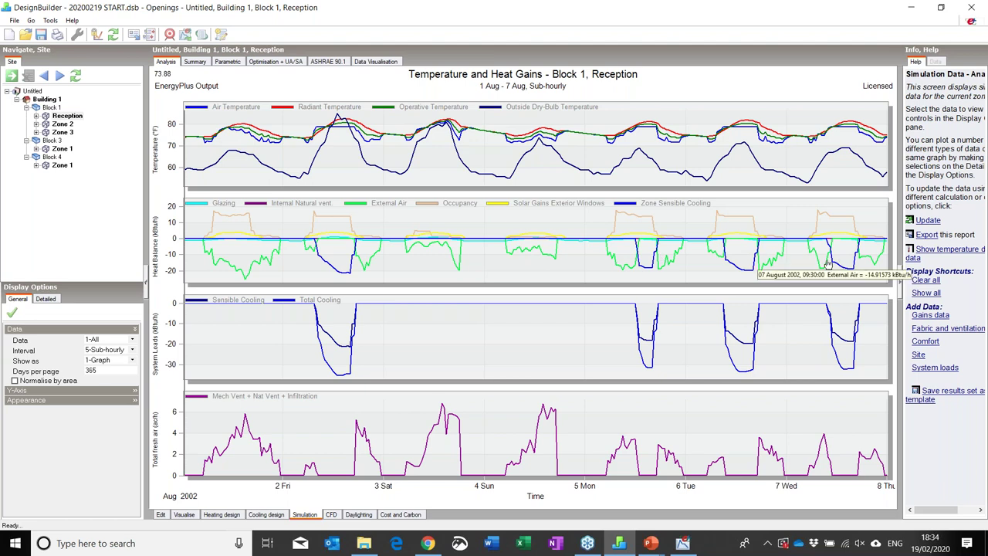
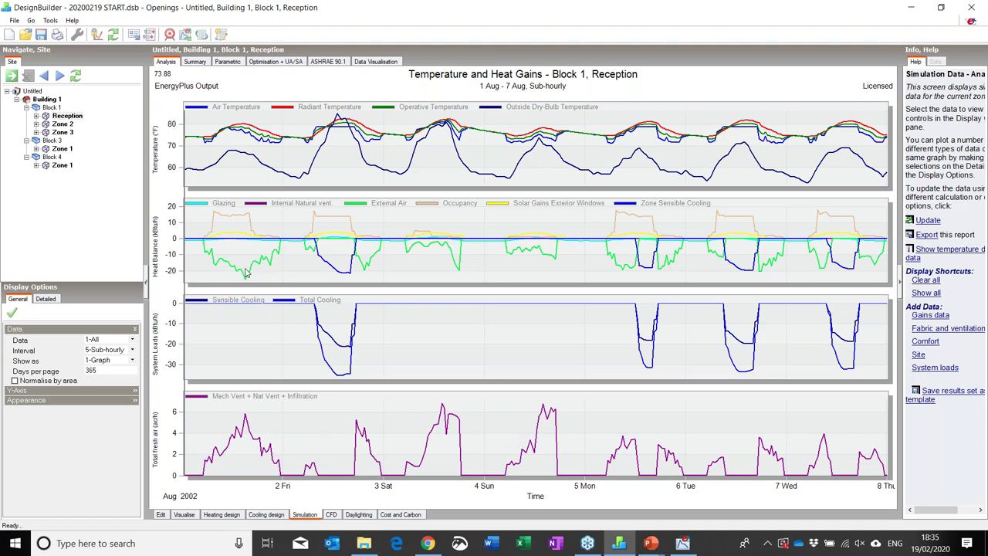
- Compare the Reception's External Air heat balance with its fresh-air rate on 1 August and display results for the external window in its 360 ft2 wall
mouse_move(242, 272)
mouse_move(247, 435)
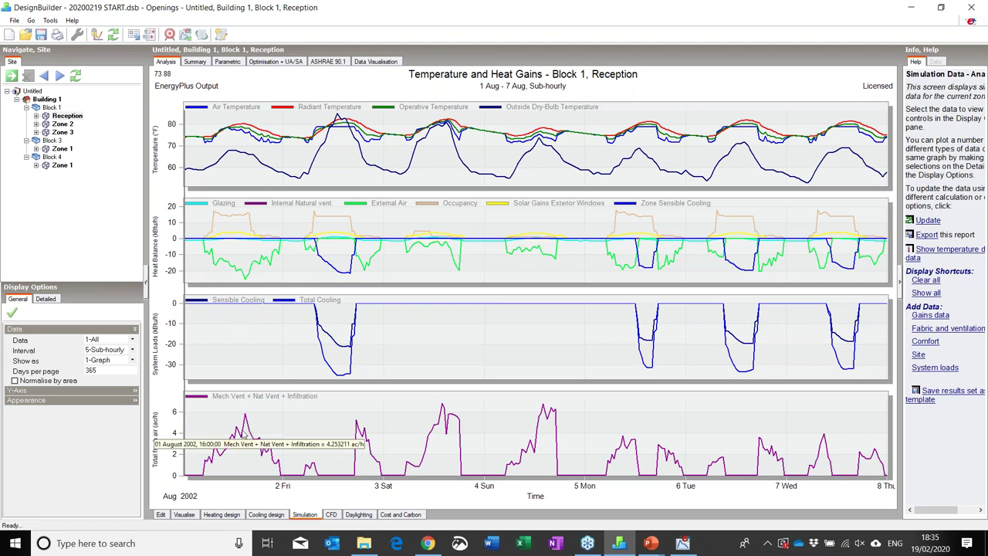
mouse_move(246, 419)
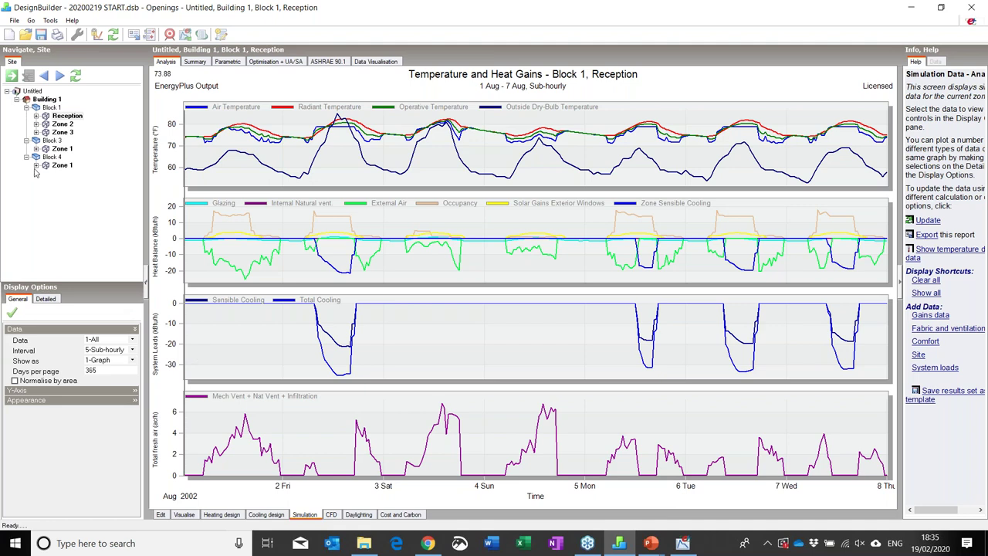
click(36, 115)
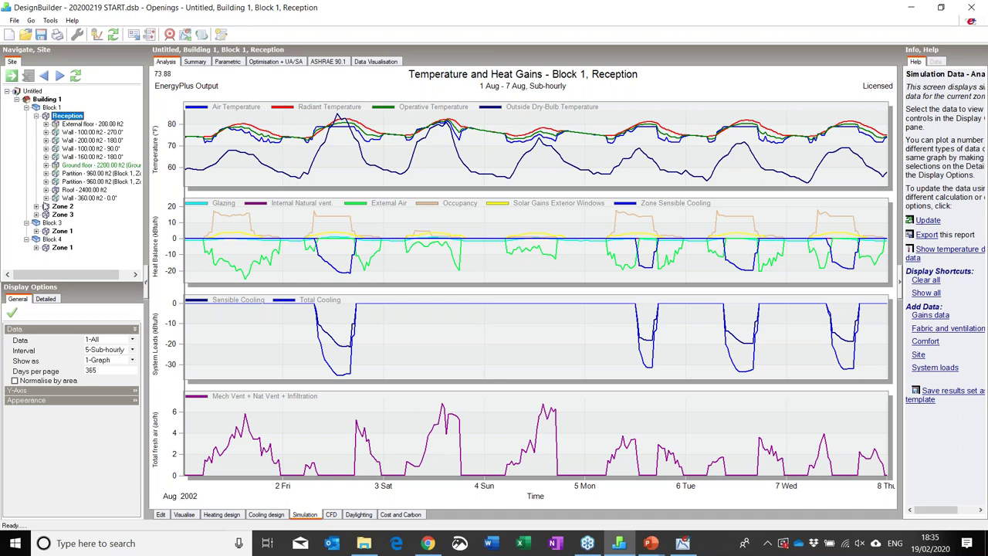
click(45, 198)
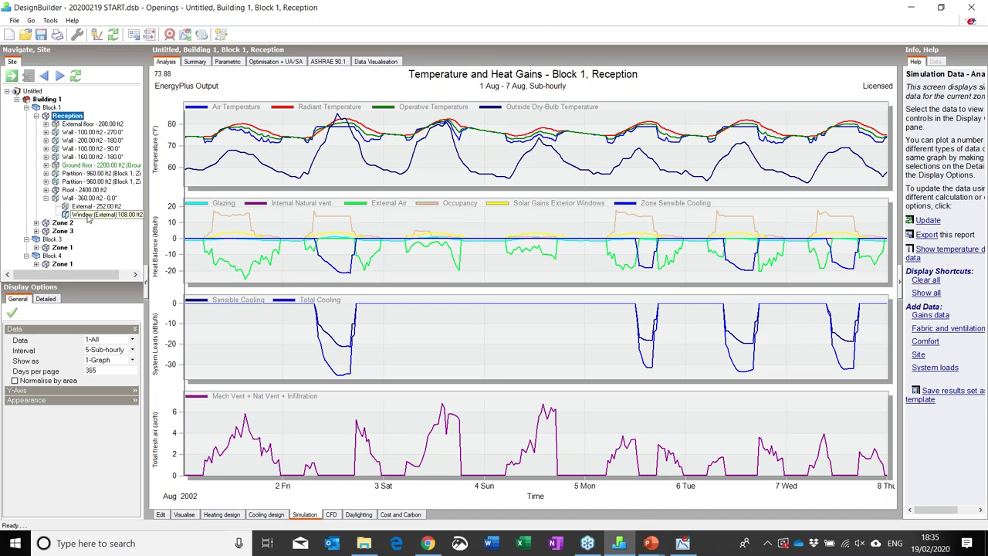
click(90, 216)
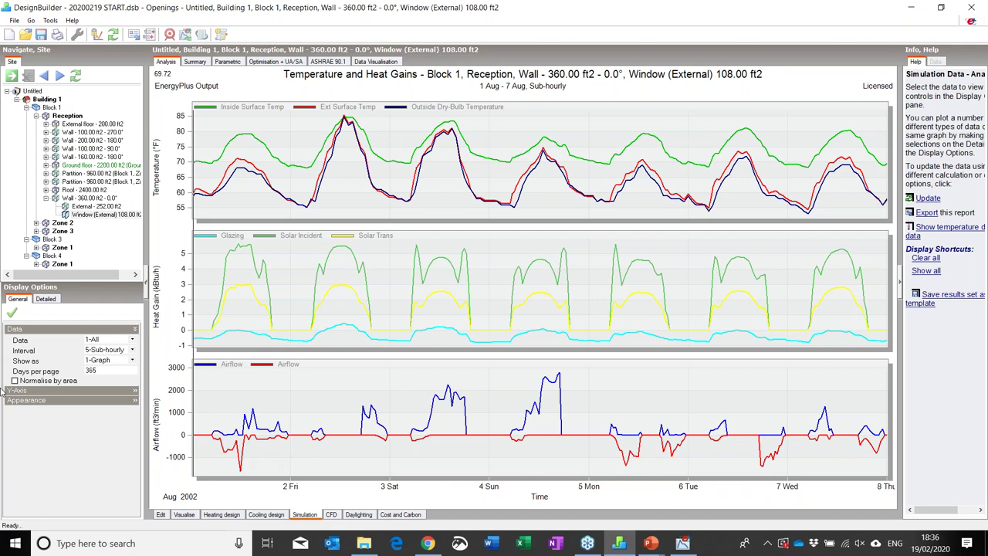
- Add the site's wind direction and wind speed to the window's graphs and compare them with its airflow in and out
click(46, 299)
scroll(139, 436, down, 2)
scroll(140, 436, down, 3)
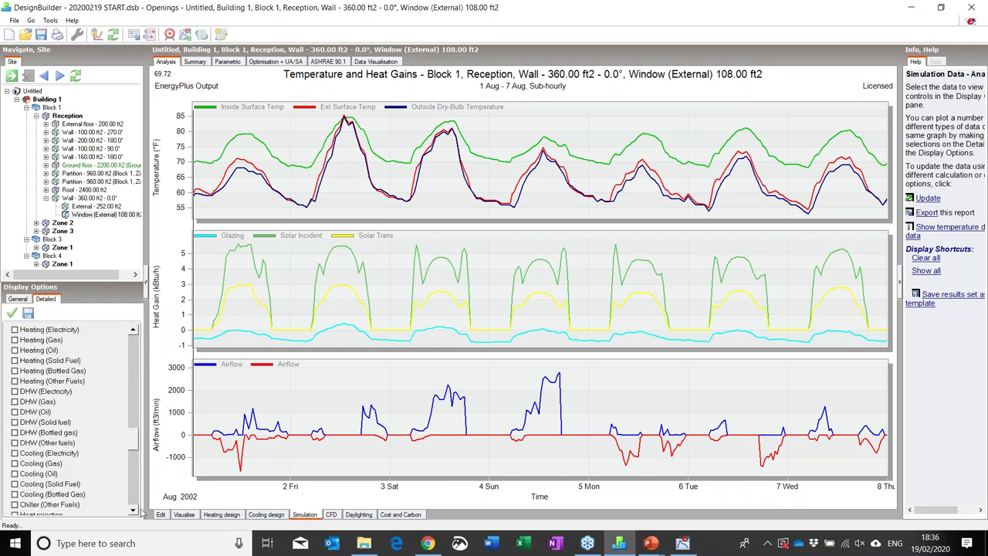
scroll(137, 459, down, 3)
scroll(137, 462, down, 5)
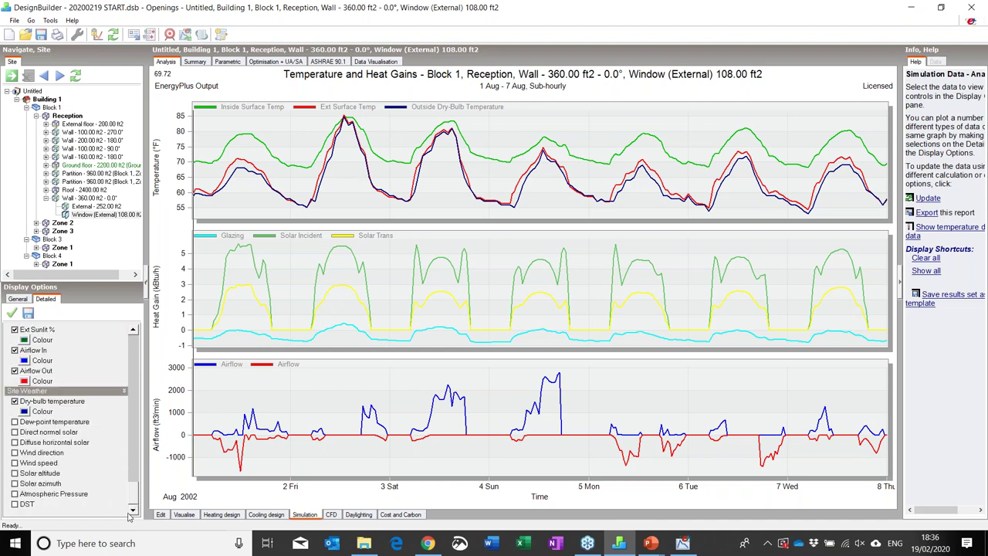
click(15, 453)
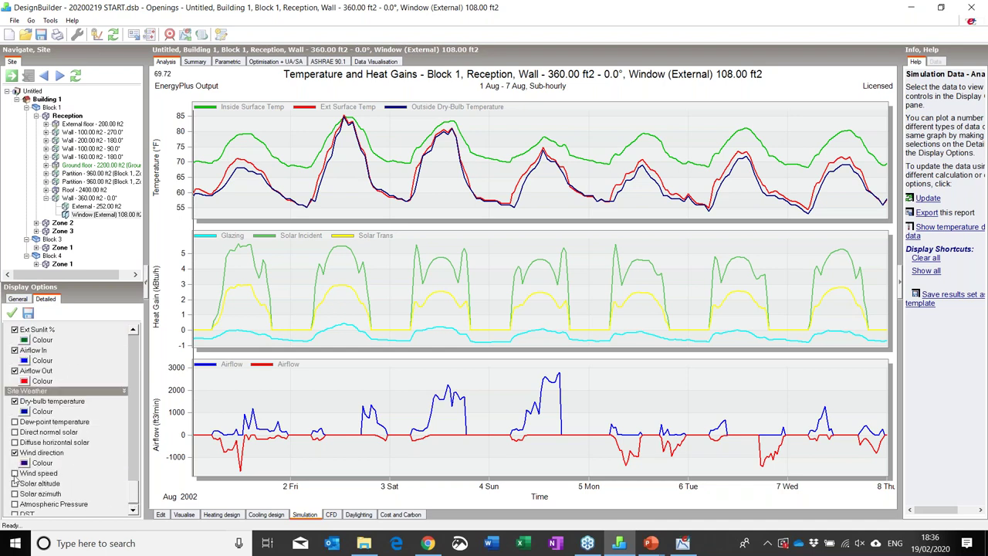
click(14, 473)
click(11, 312)
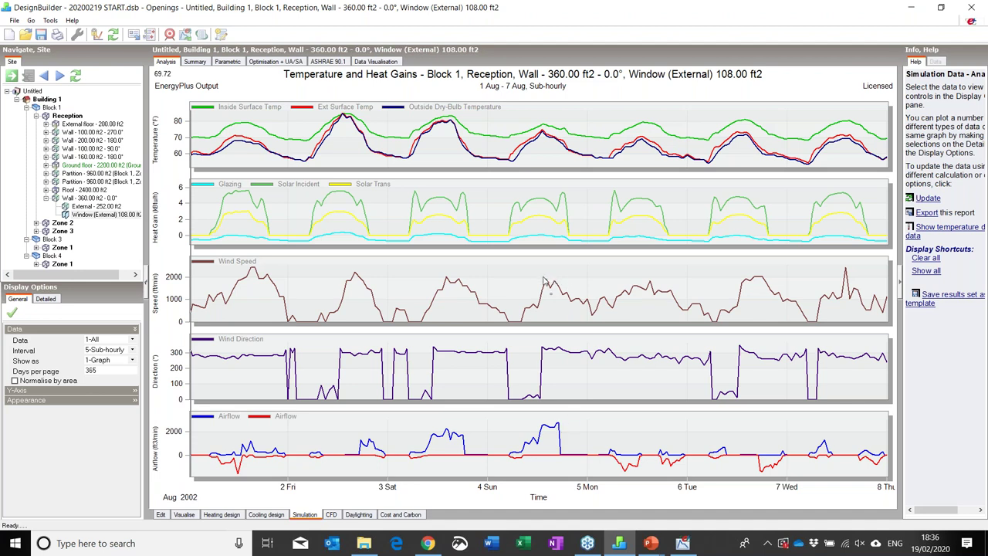
mouse_move(551, 351)
mouse_move(545, 433)
- Display the Reception zone's Comfort data at the Distribution interval
click(78, 115)
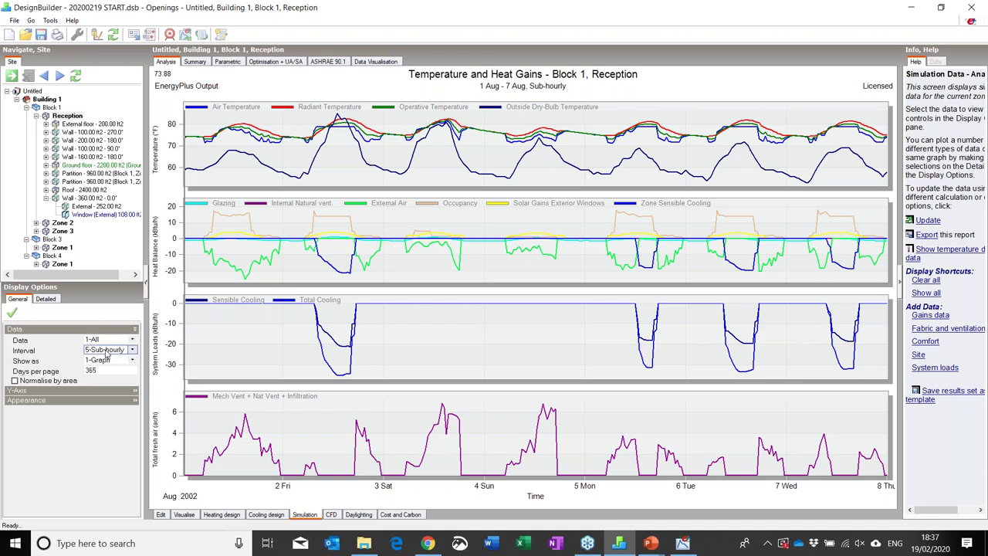
click(108, 352)
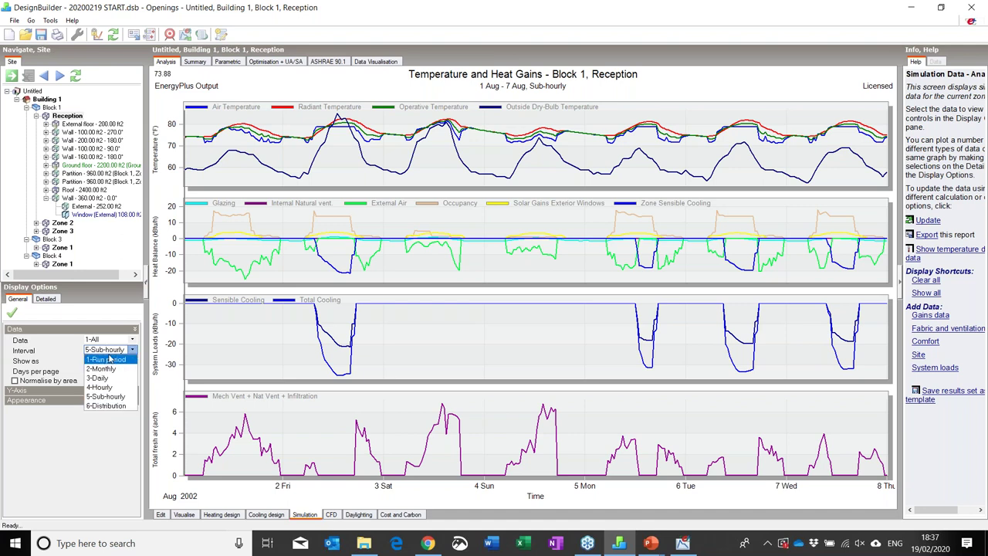
click(107, 351)
click(106, 352)
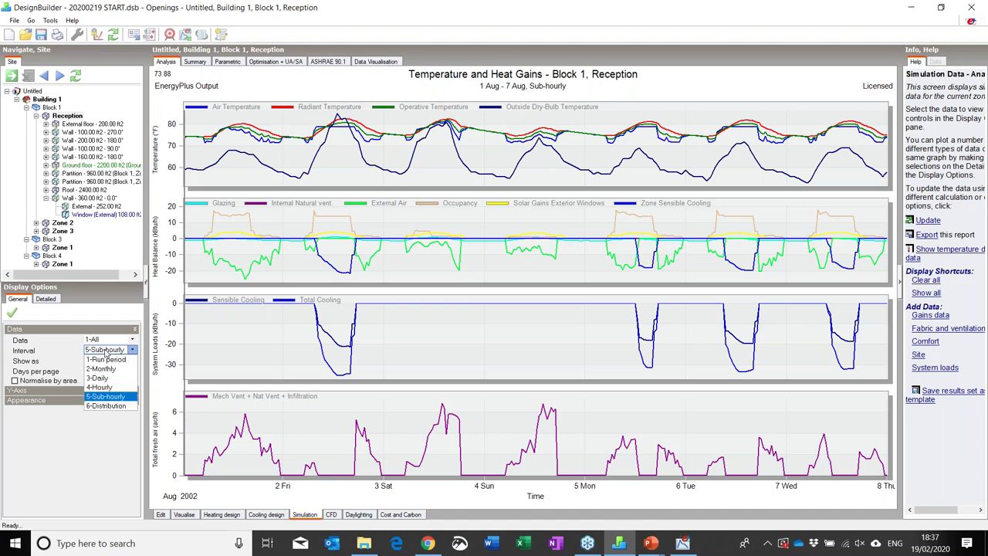
click(105, 351)
click(108, 340)
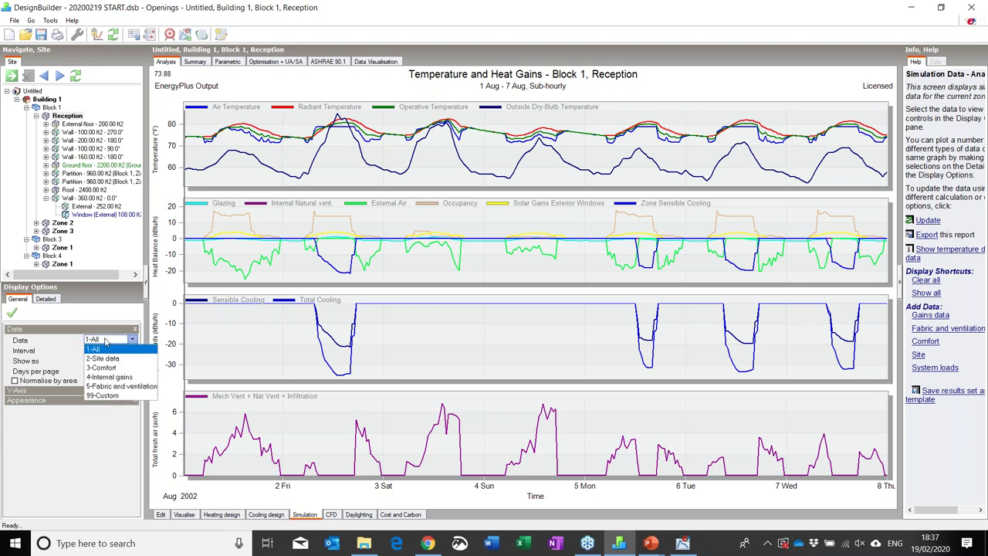
click(101, 368)
click(108, 350)
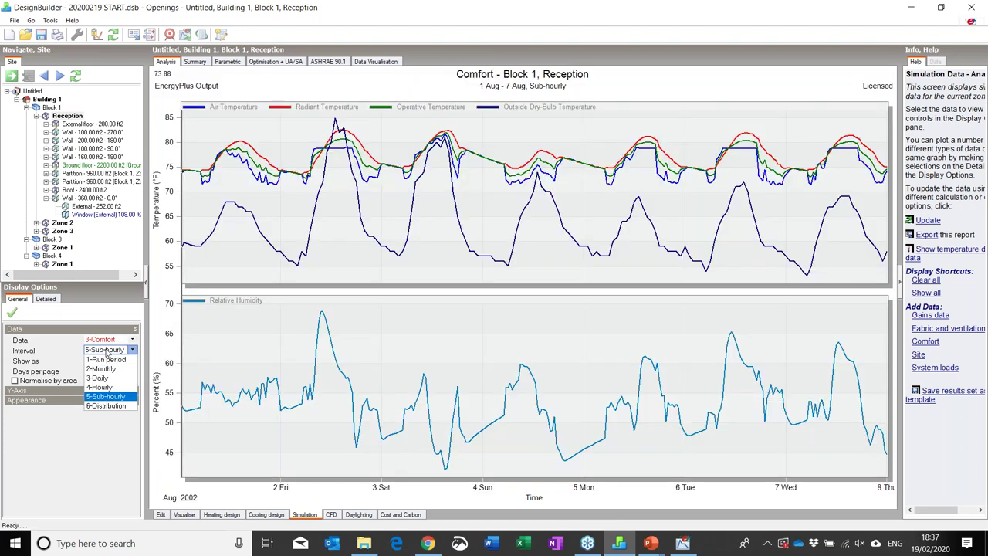
click(109, 405)
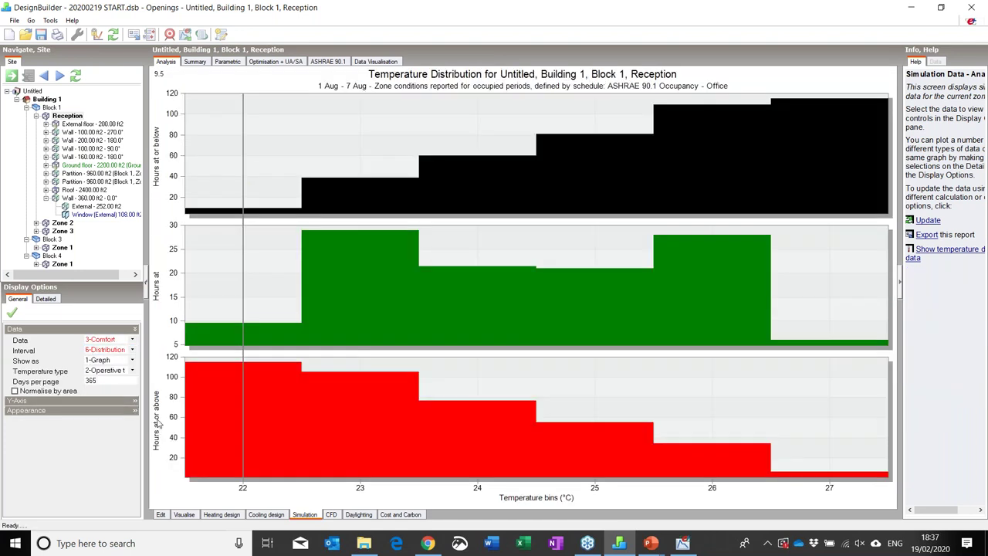
- Check the hours at or above the highest temperature bands and show the distribution as Graph and table
mouse_move(388, 459)
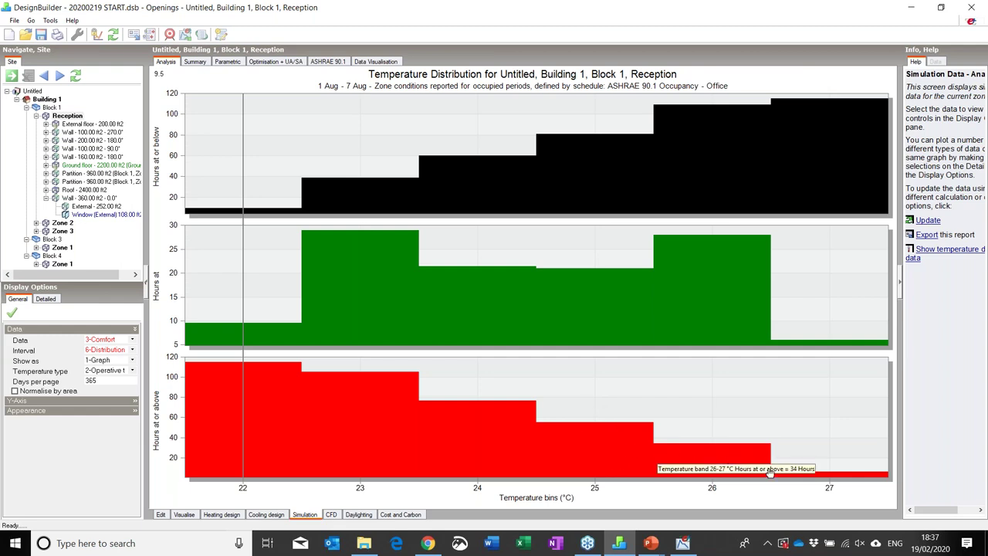
mouse_move(816, 479)
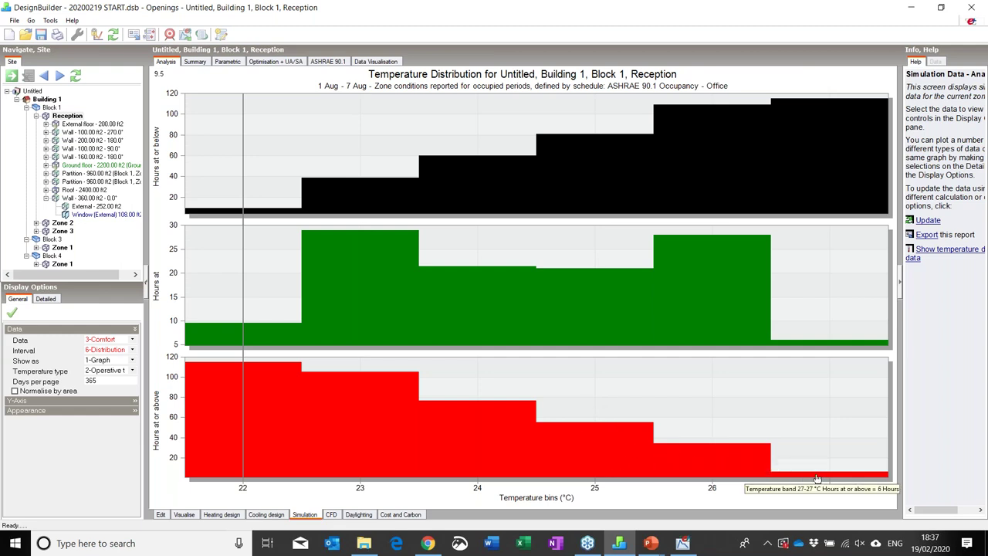
click(132, 360)
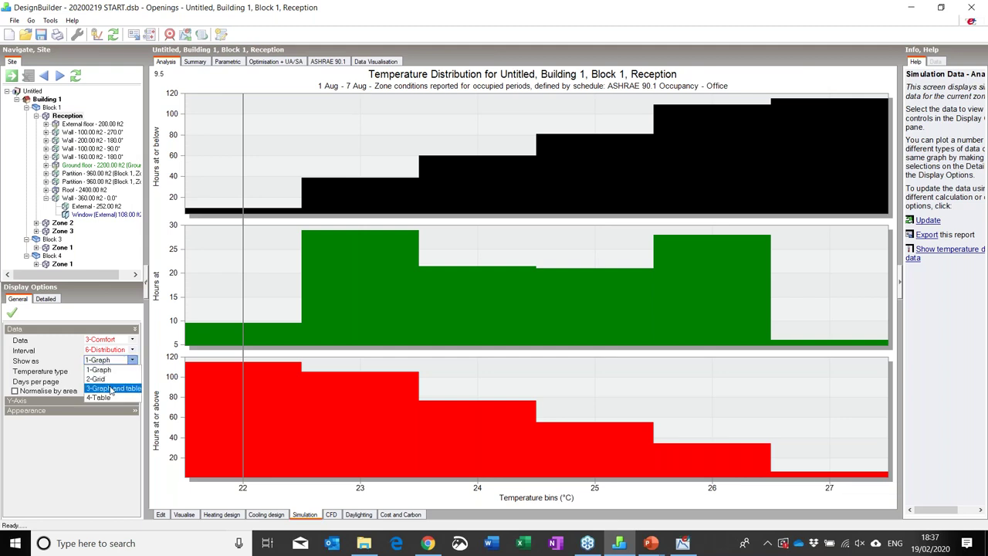
click(112, 389)
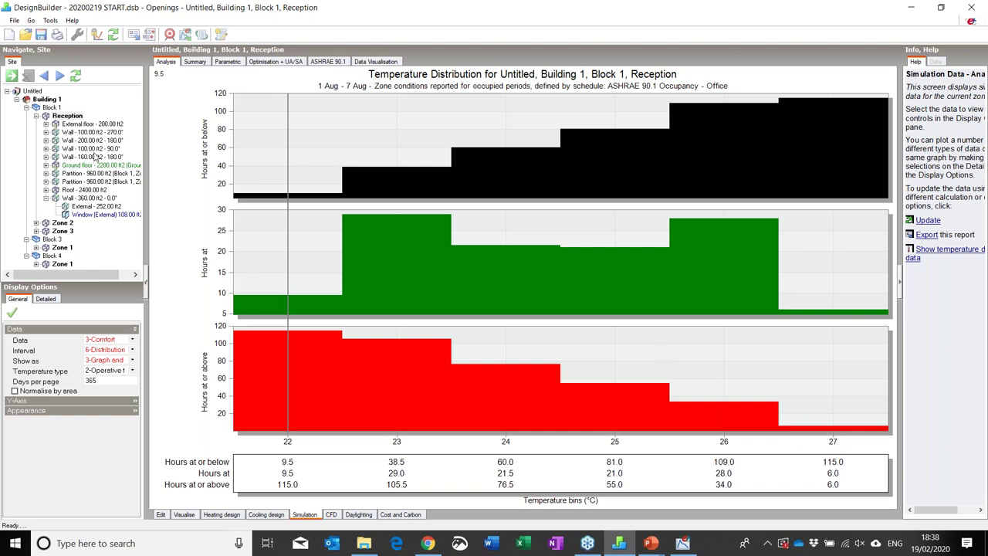
mouse_move(410, 240)
- Compare the temperature distributions of Zone 2 and Zone 3 in Block 1, finishing with the Reception
click(36, 116)
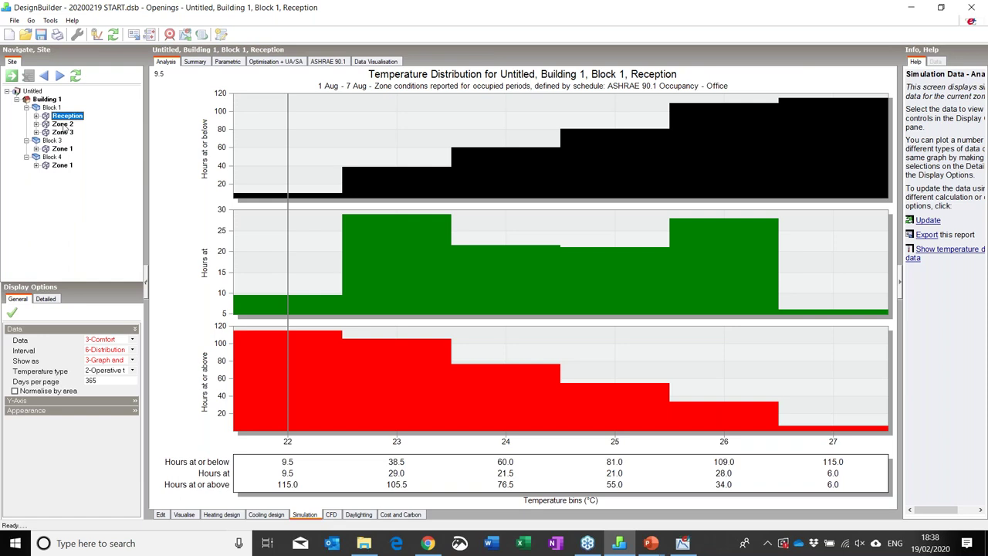
click(62, 124)
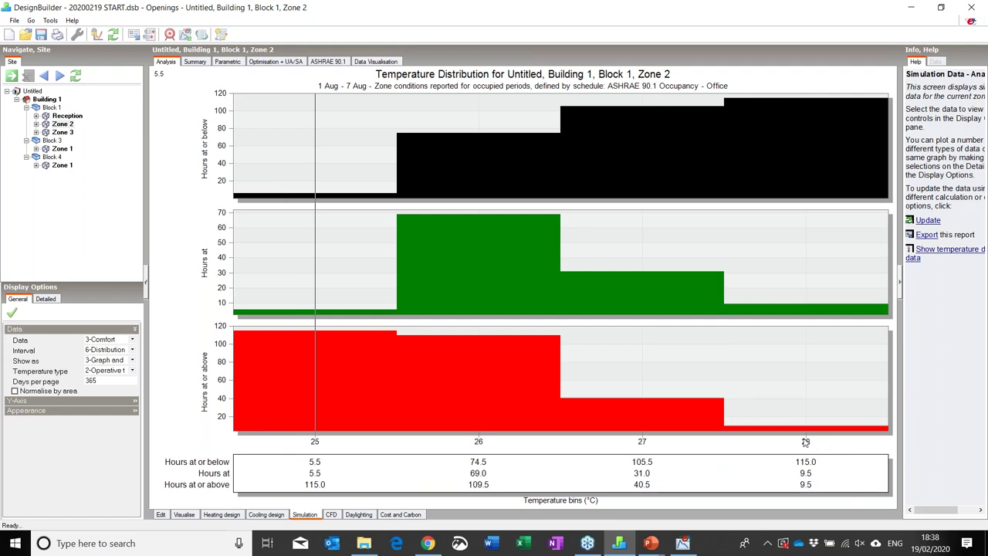
click(61, 132)
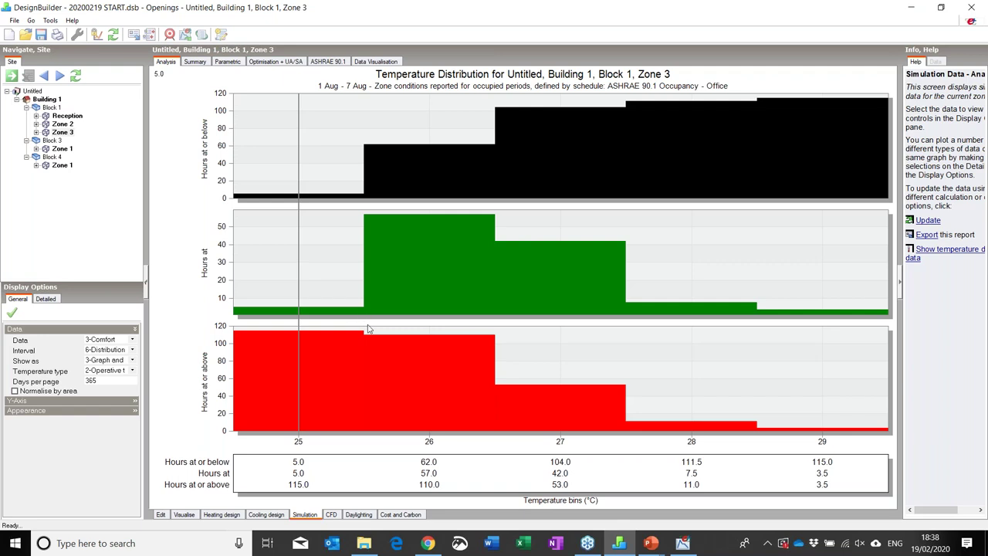
click(71, 117)
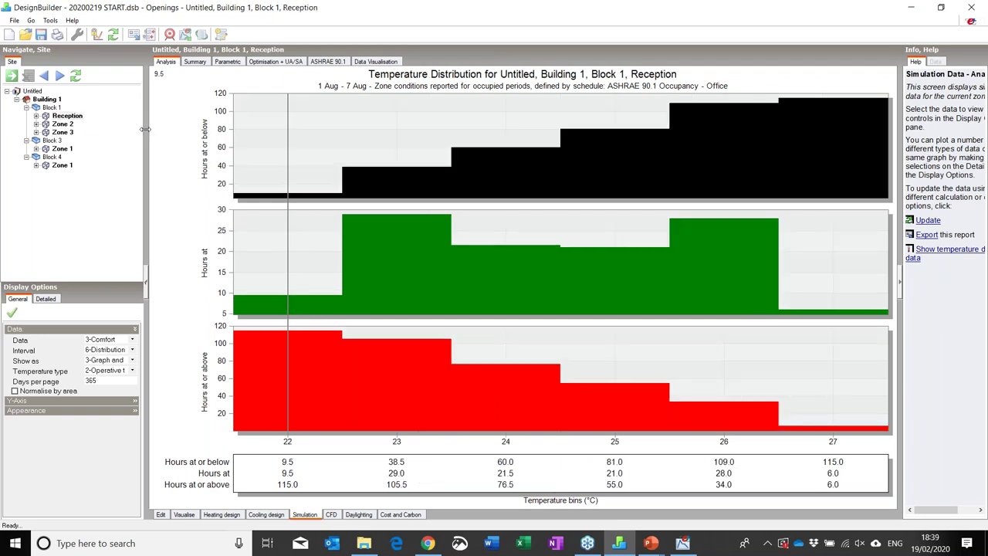
- Visualise the Reception's opening airflow at sub-hourly intervals, resetting the display date to the first day of the simulation
click(368, 63)
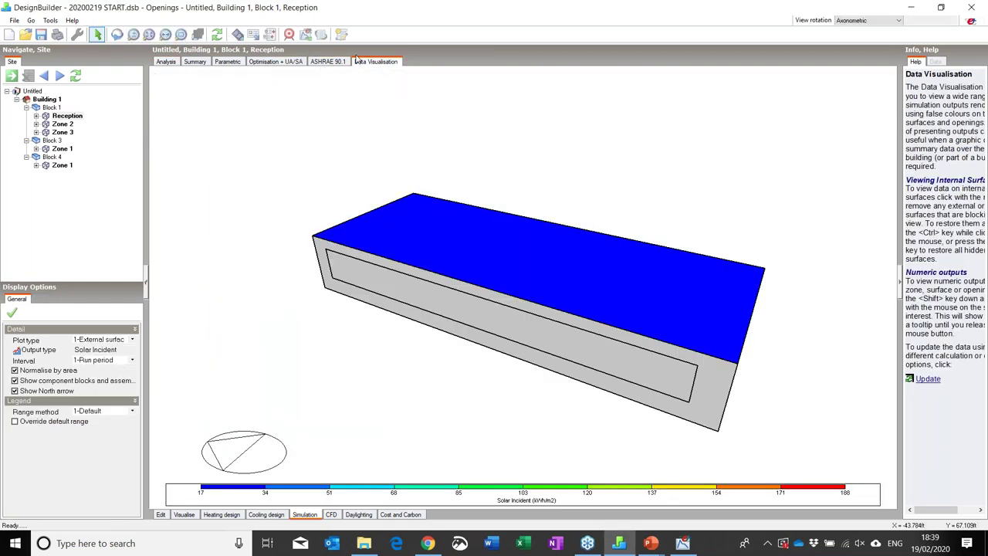
click(100, 340)
click(109, 377)
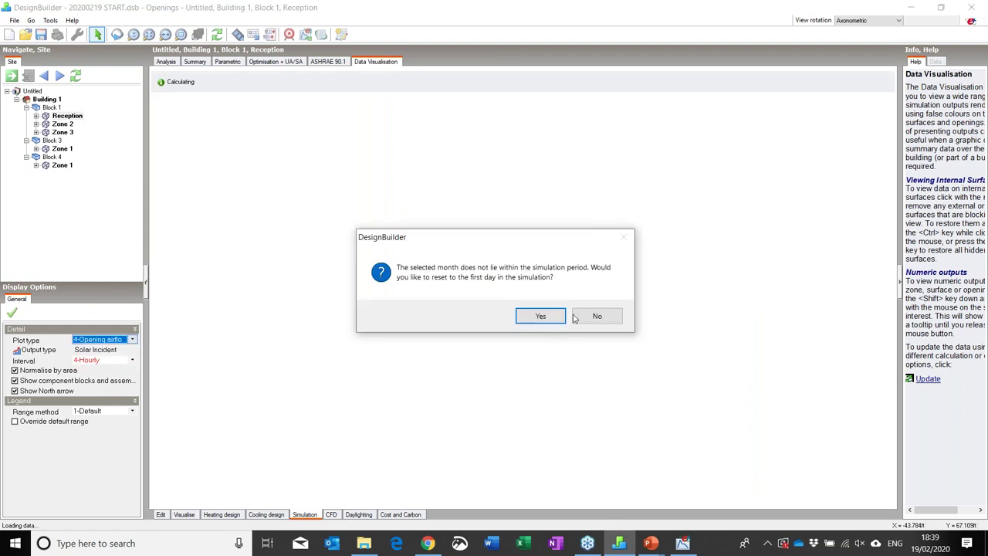
click(542, 317)
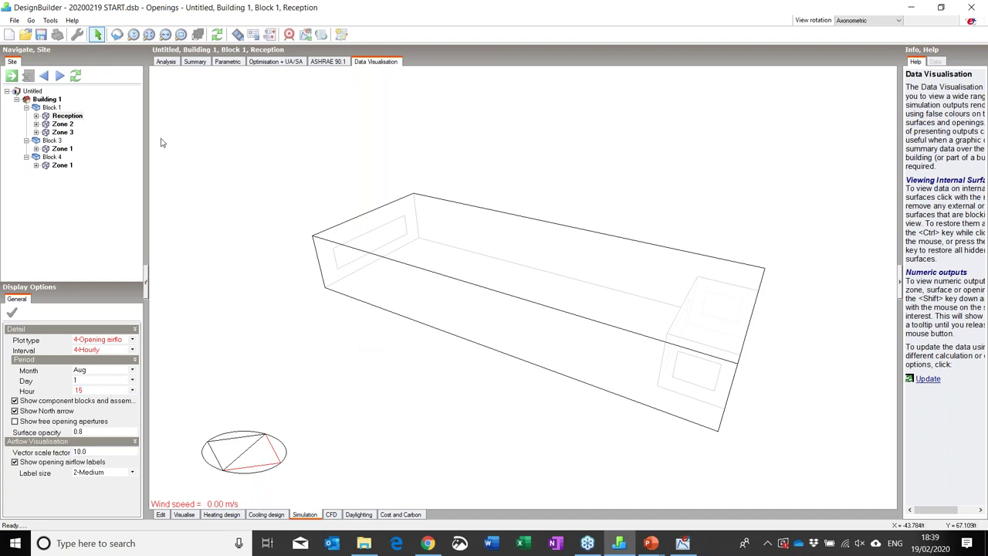
click(91, 349)
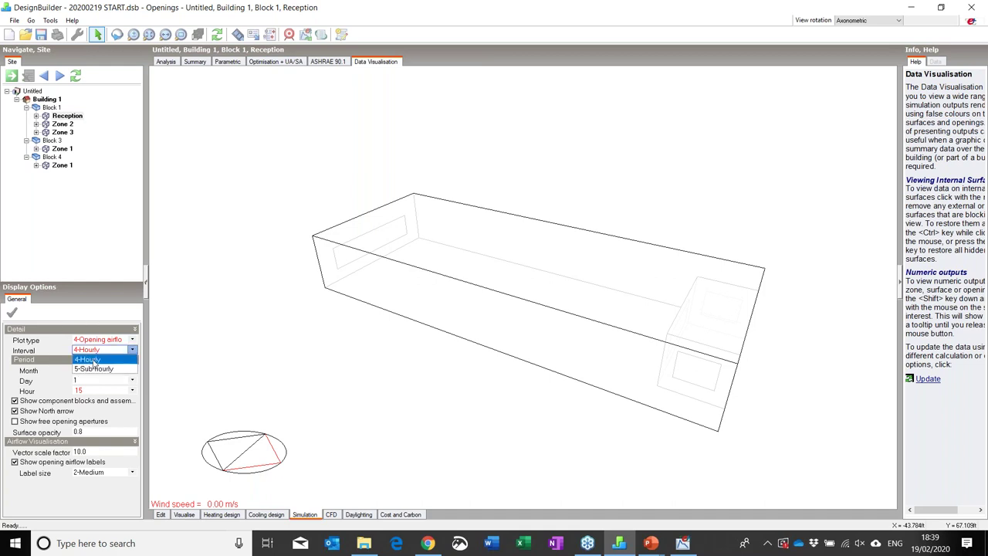
click(93, 369)
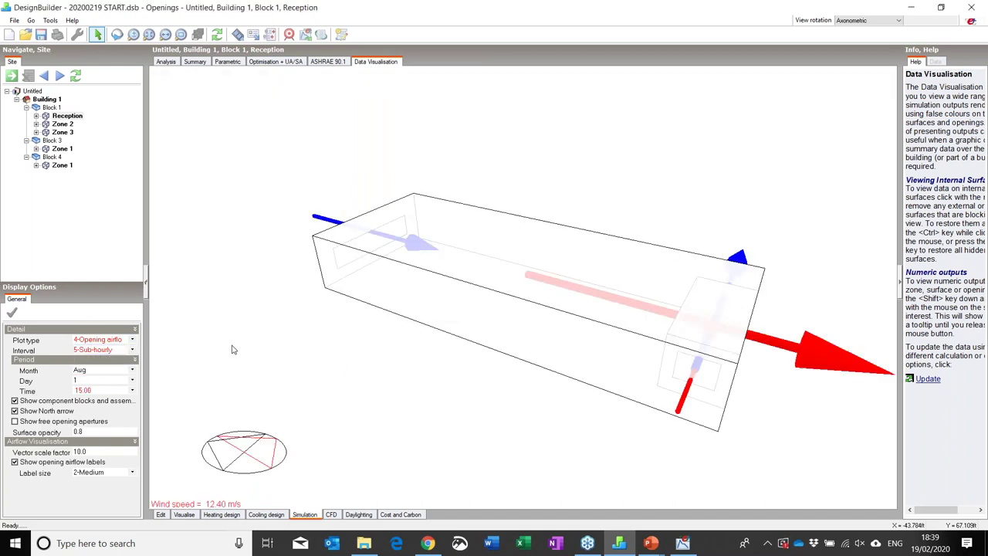
- Set the airflow vector scale factor to 5 and examine the flow arrows at the Reception's openings from several angles
click(85, 452)
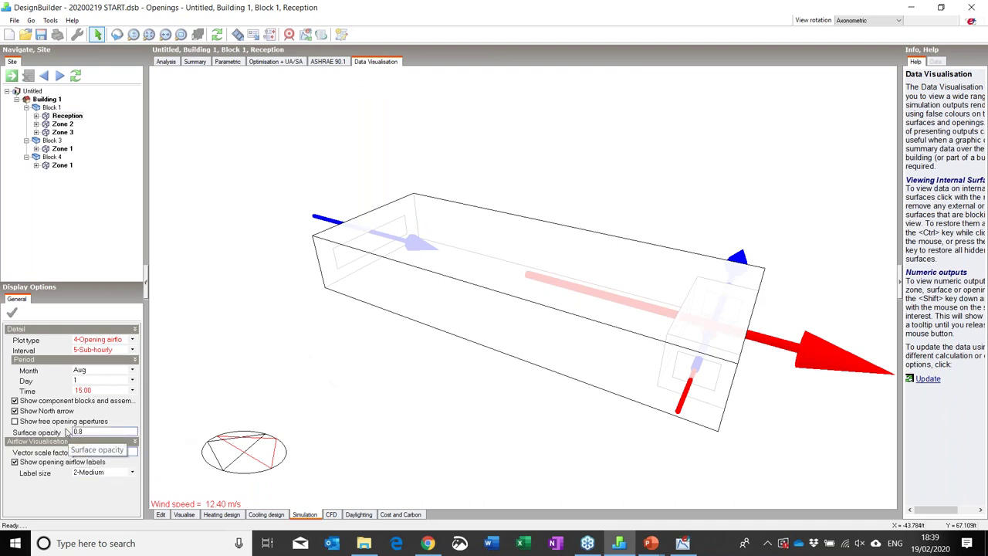
text(5)
key(Return)
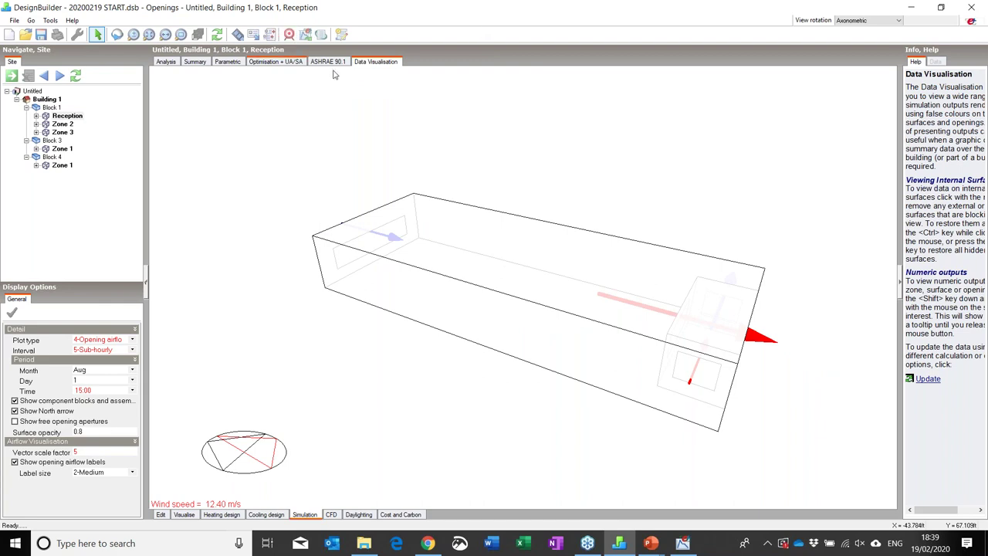
click(117, 34)
drag(280, 216, 485, 431)
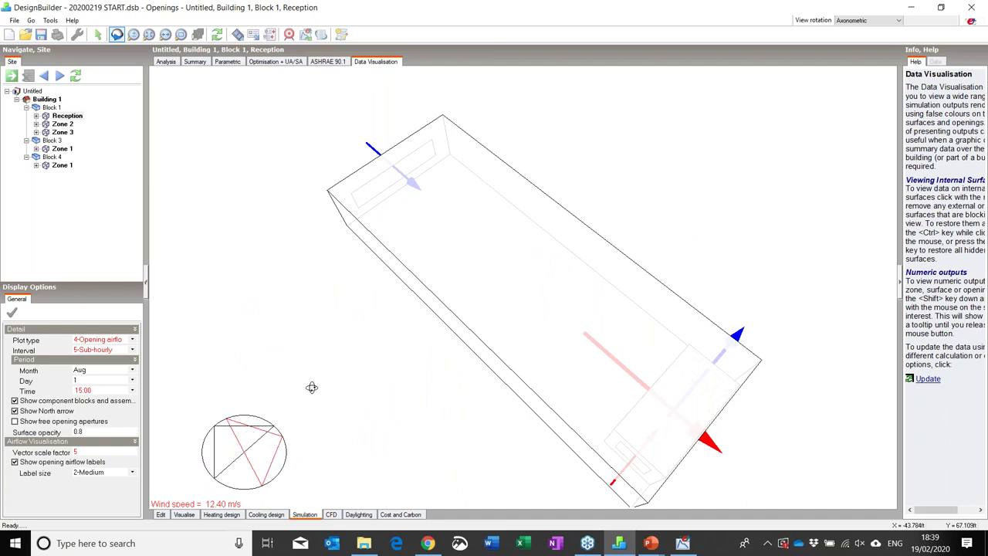
drag(418, 406, 409, 319)
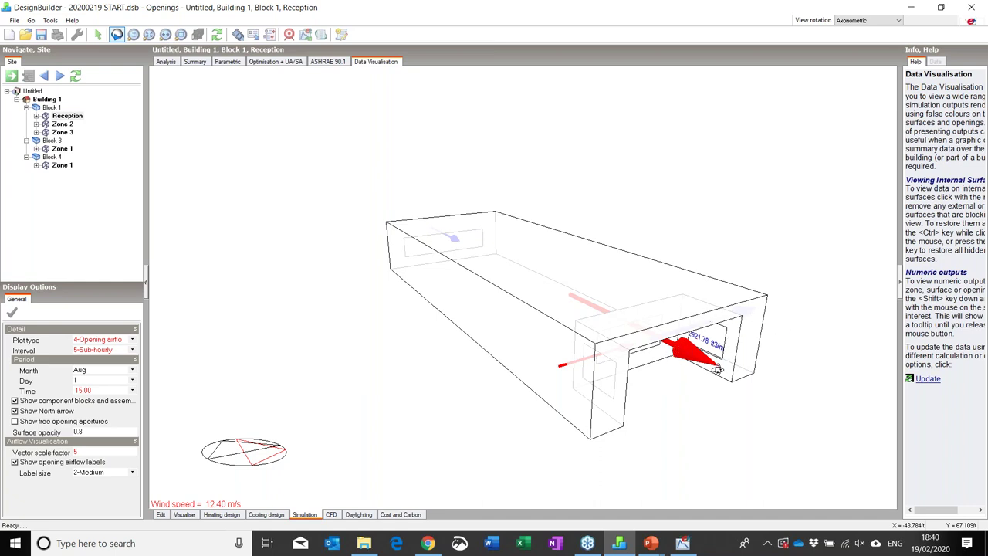
drag(734, 363, 642, 320)
drag(561, 325, 600, 360)
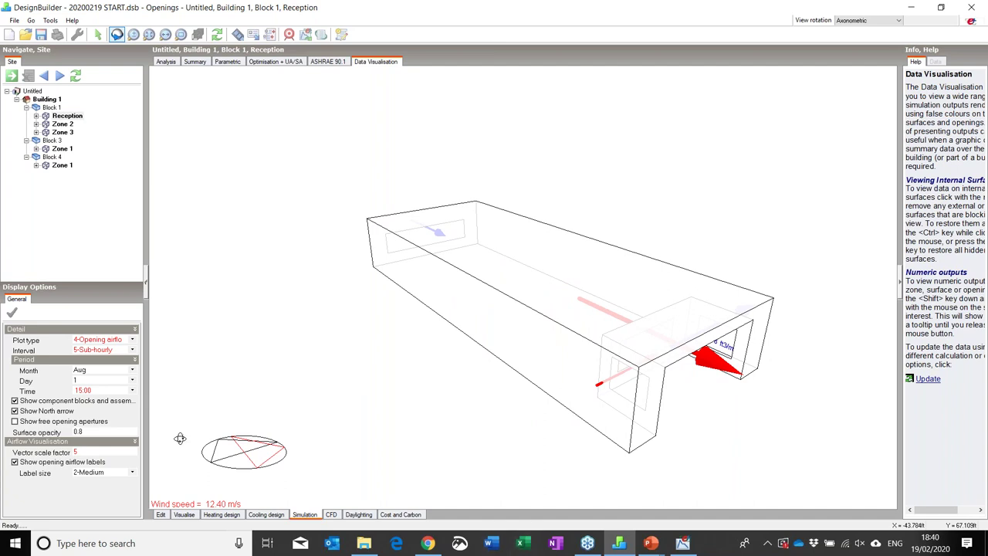
- Switch to the PowerPoint slide show and advance to the Cost, LCC and LCA Modeling slide
click(86, 391)
click(651, 544)
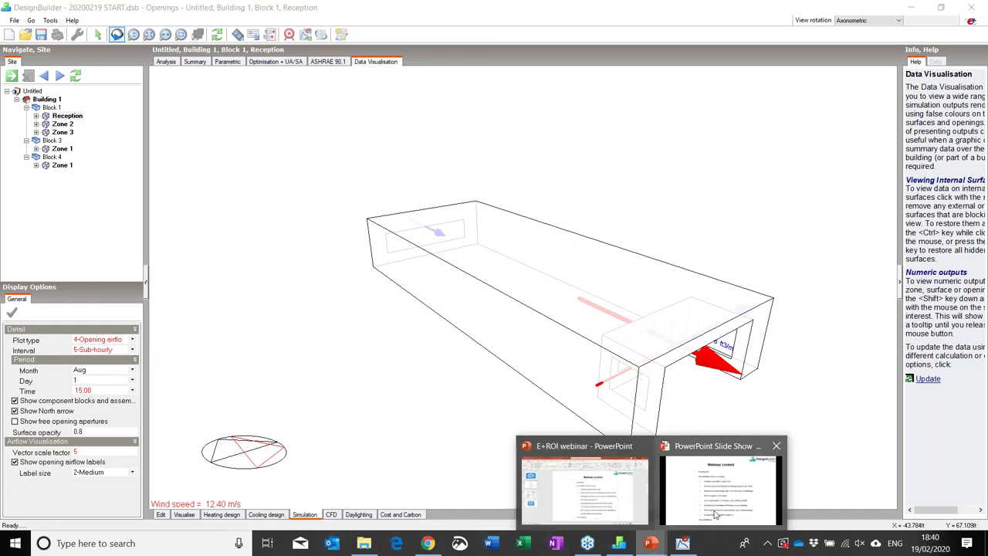
click(714, 515)
key(Right)
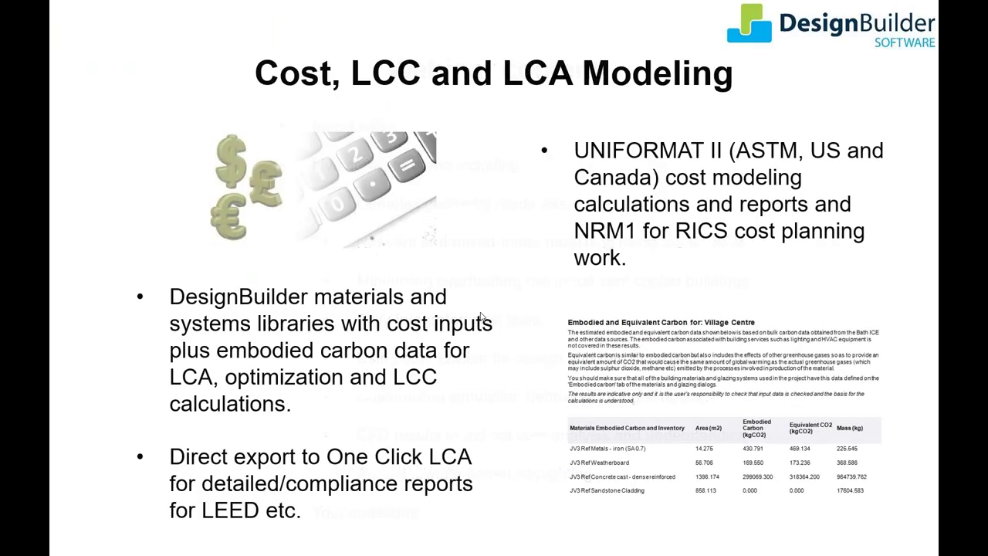
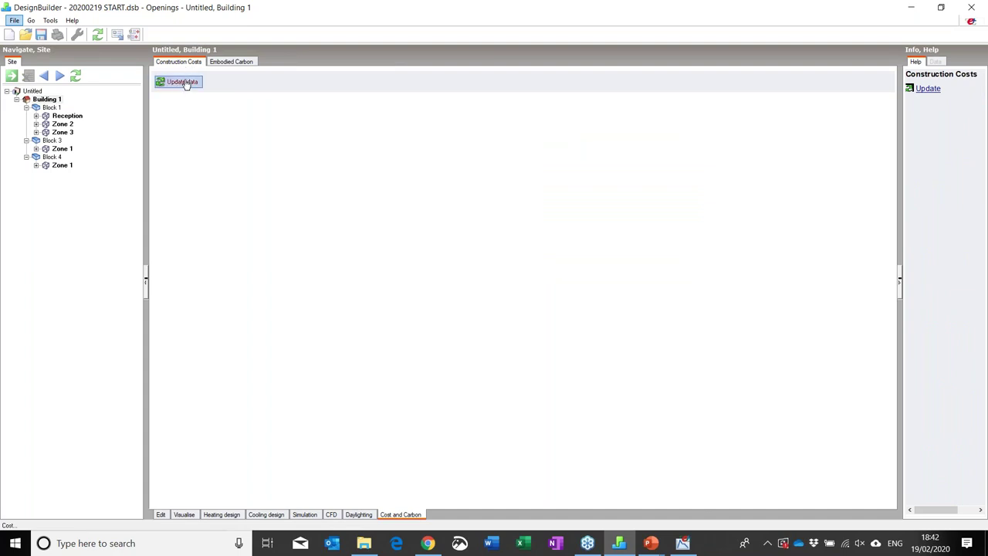
- Start a construction cost update for Building 1, setting the cost model to 2-UNIFORMAT II and the HVAC calculation method to 1-Cost per area
click(186, 83)
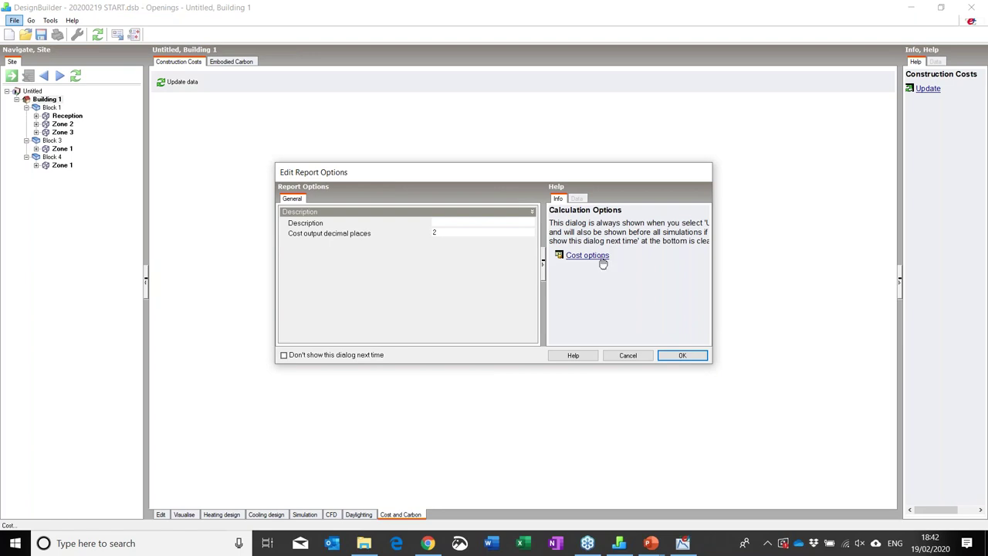
click(601, 261)
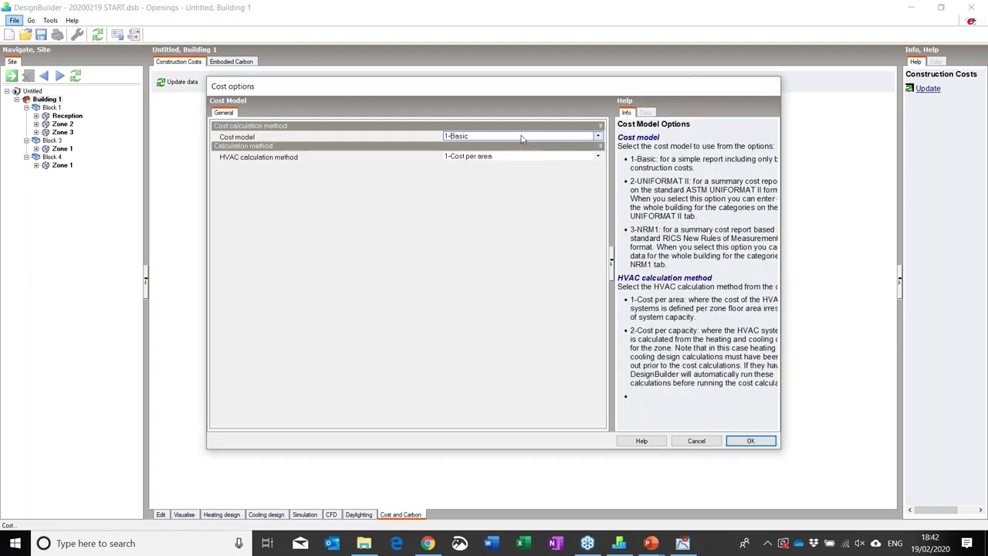
click(521, 137)
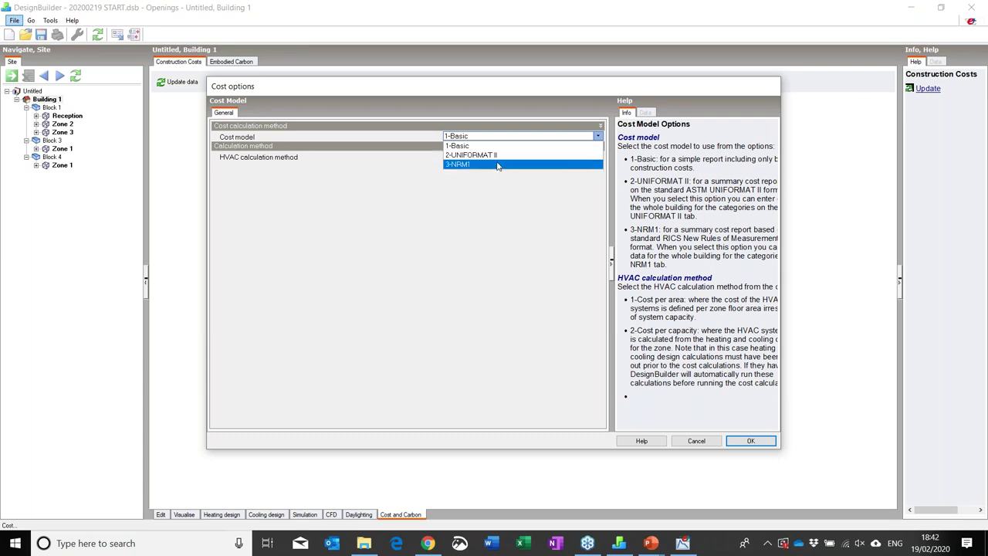
click(506, 155)
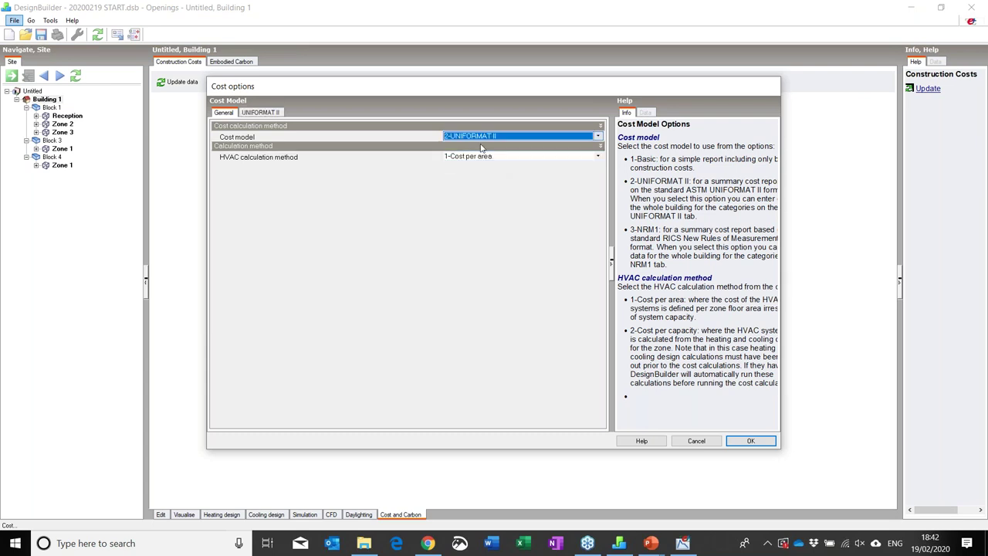
click(483, 157)
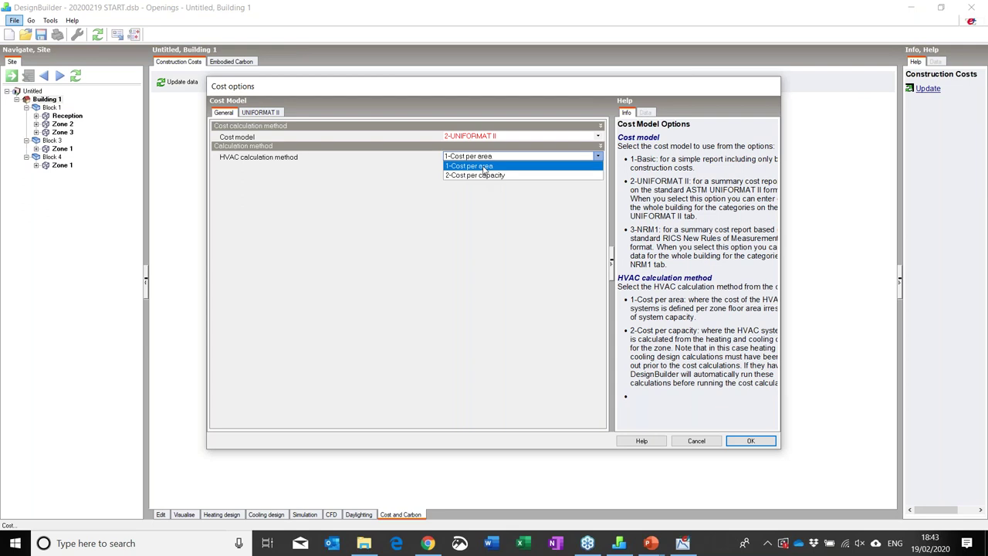
click(481, 166)
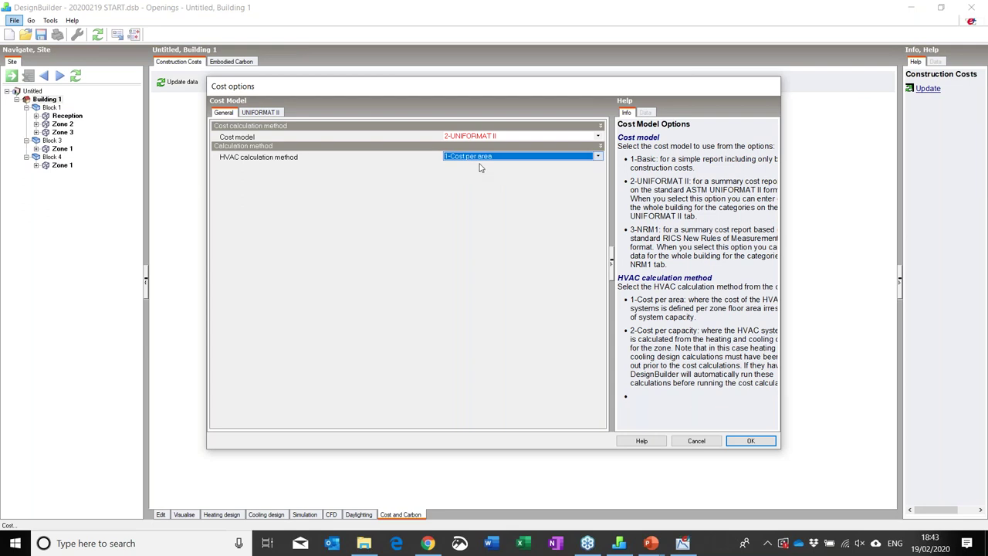
- Check the D Services entries in the UNIFORMAT II cost data and accept the cost options
click(274, 114)
click(248, 155)
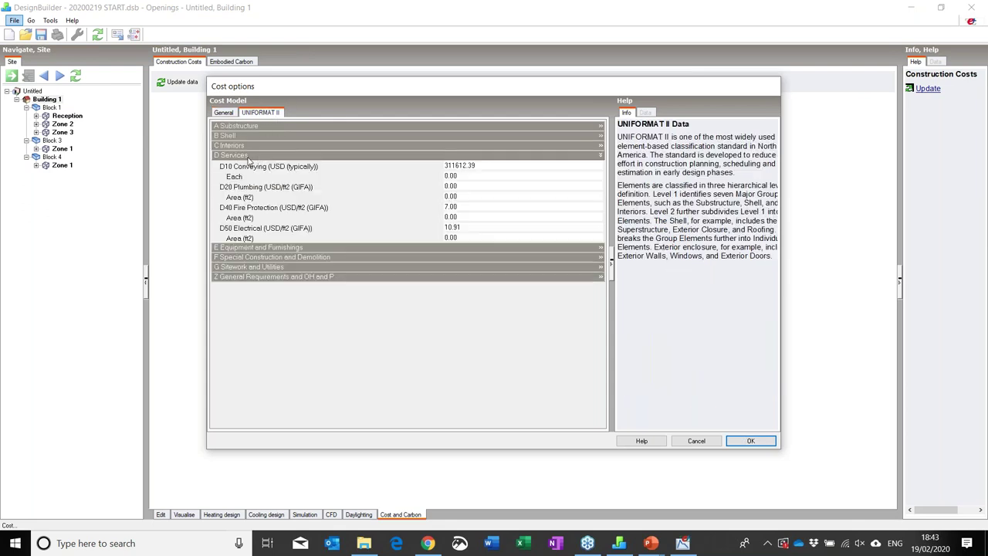
click(252, 155)
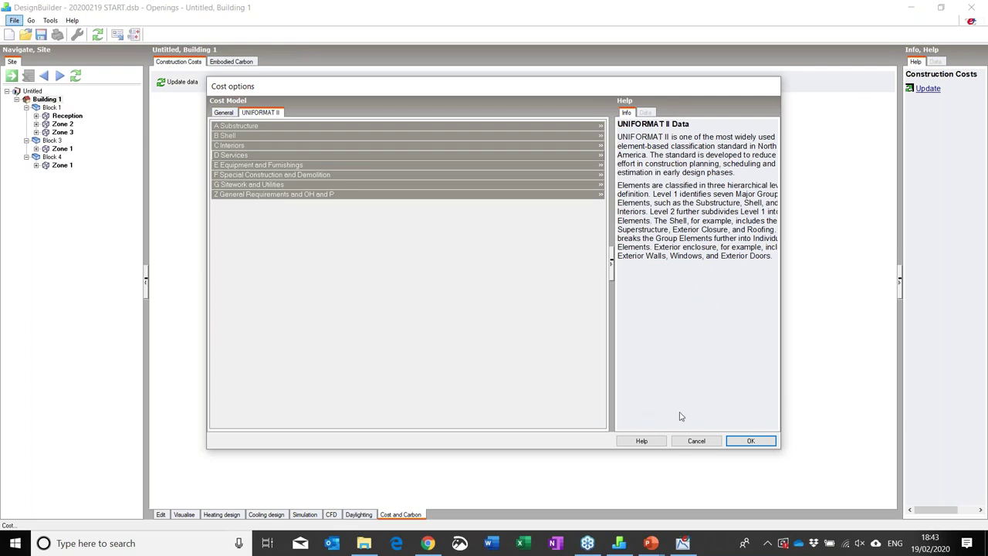
click(749, 442)
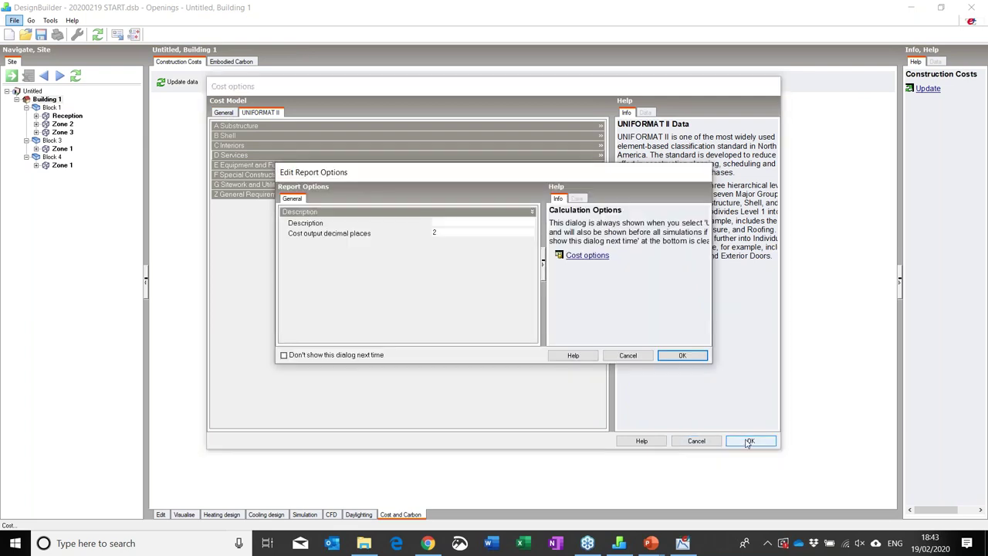
- Generate the construction cost report with 0 output decimal places and the description Webinar, and look through its elements
click(450, 233)
click(436, 233)
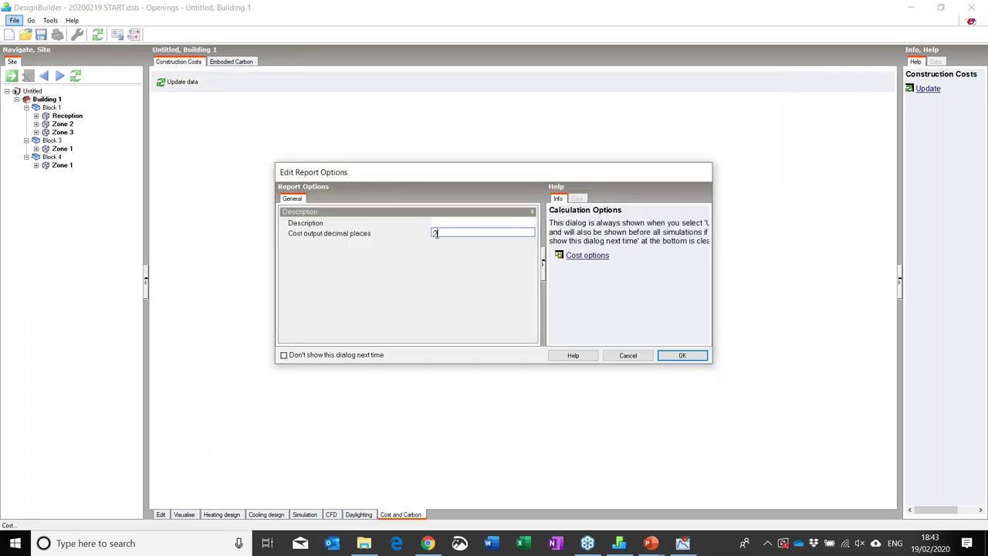
text(0)
click(424, 226)
text(We)
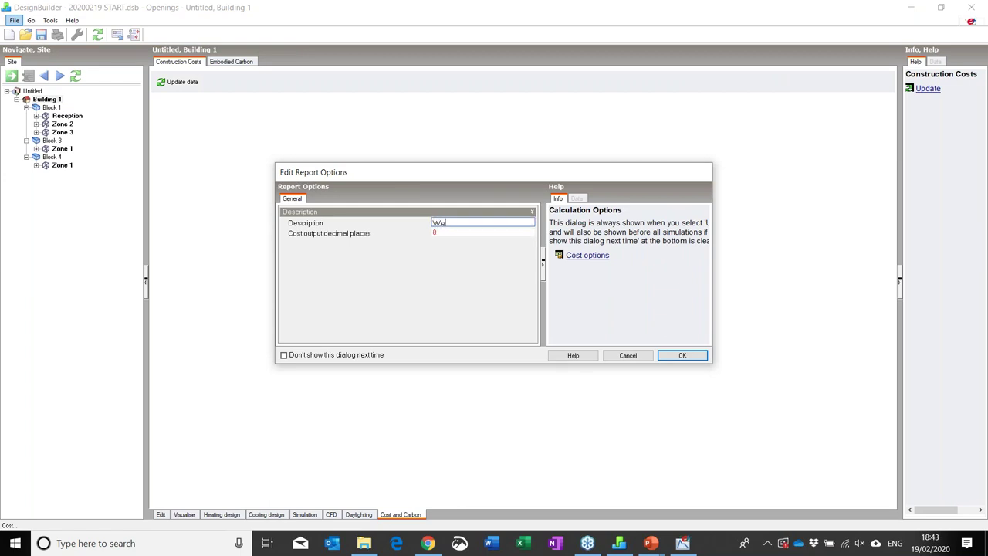
text(binar)
click(676, 357)
click(679, 356)
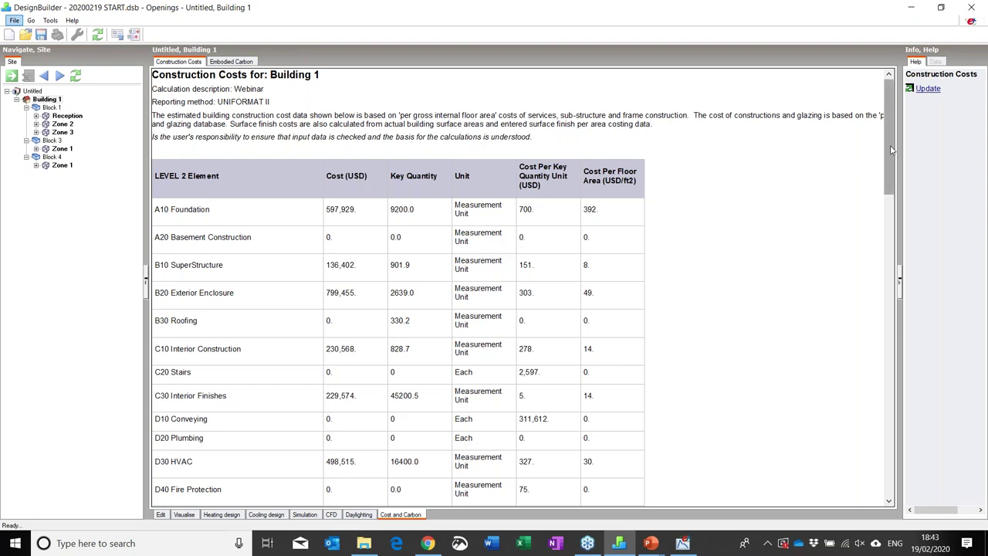
drag(891, 149, 869, 191)
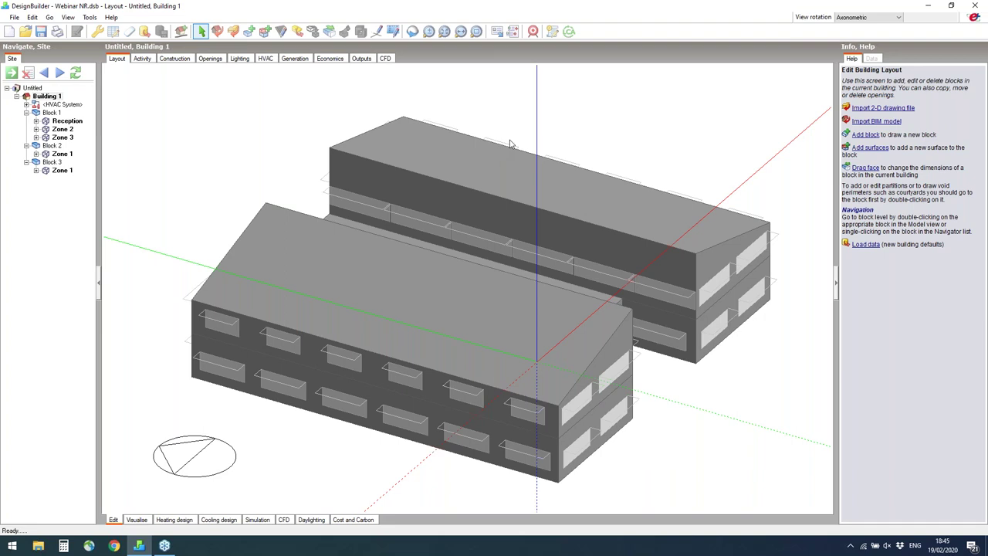
- Open the parametric and optimisation analysis settings, check the available analysis types and display the design variables
click(532, 32)
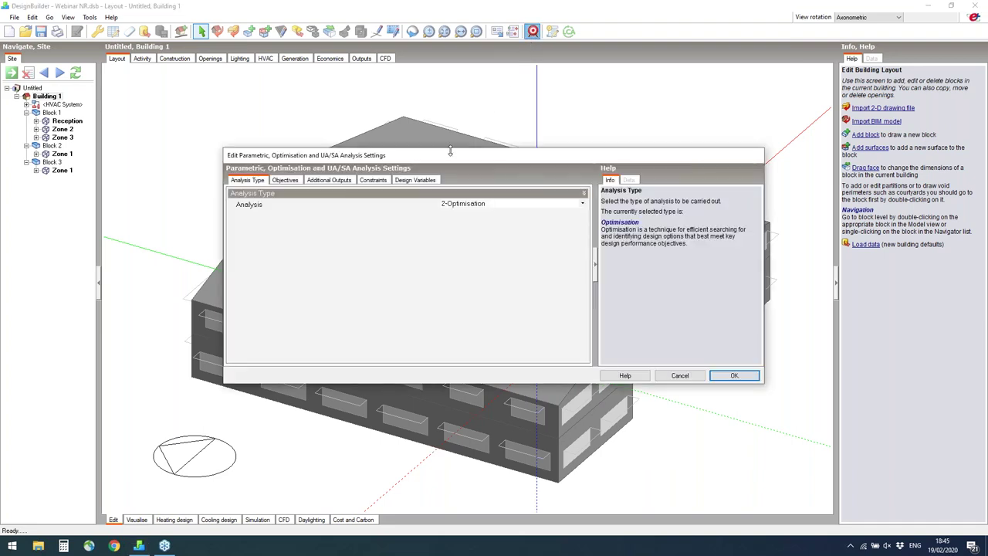
click(502, 209)
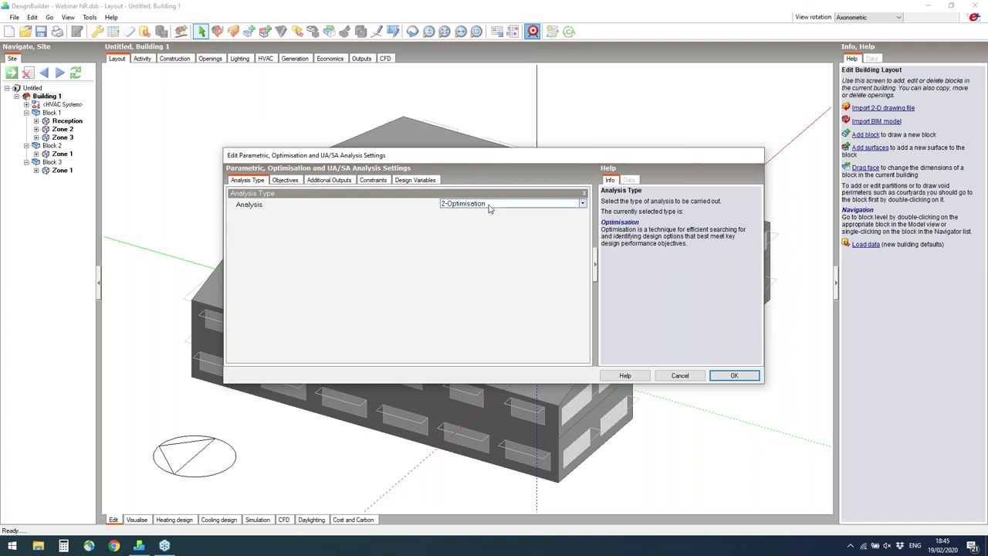
click(488, 204)
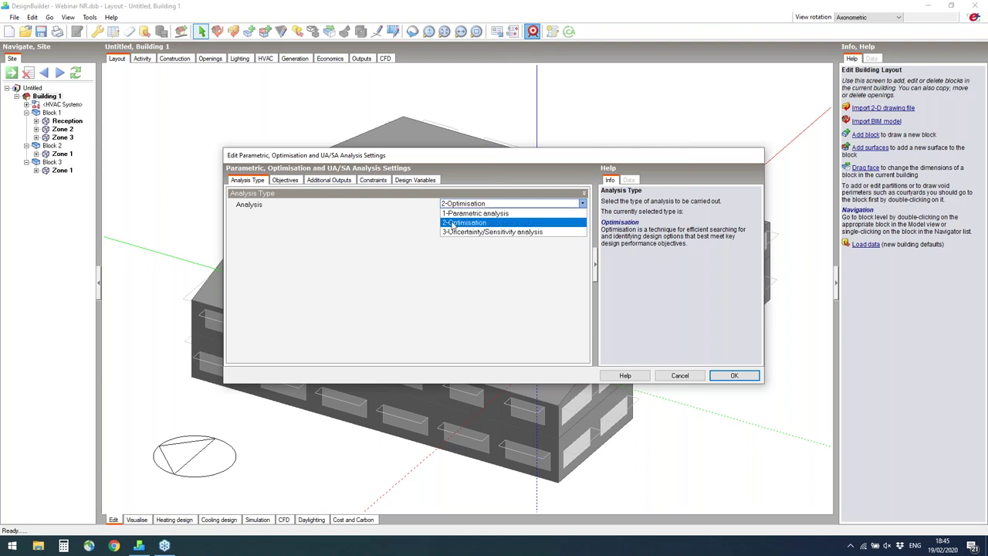
click(418, 181)
click(418, 180)
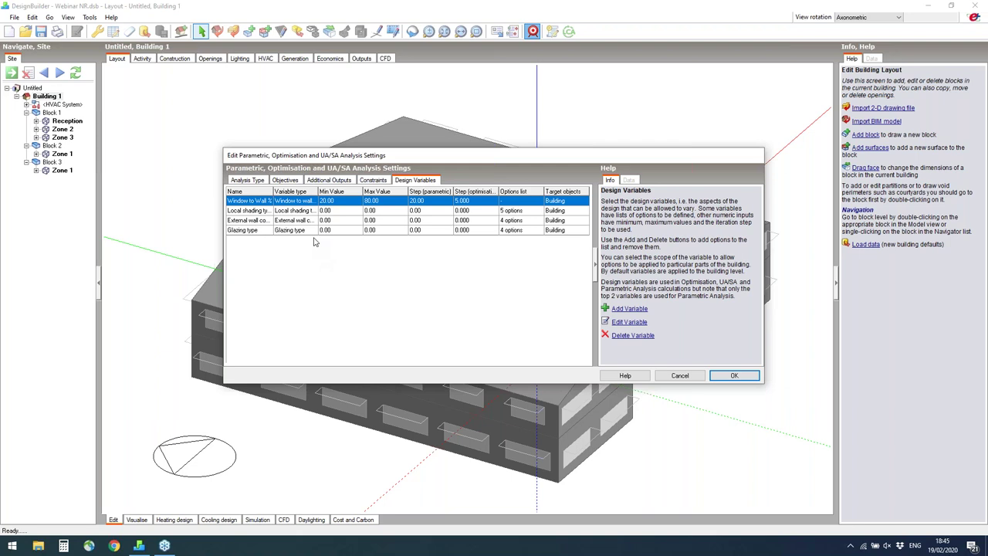
- Open the external wall construction variable for editing and review which wall constructions are included as design options
click(266, 222)
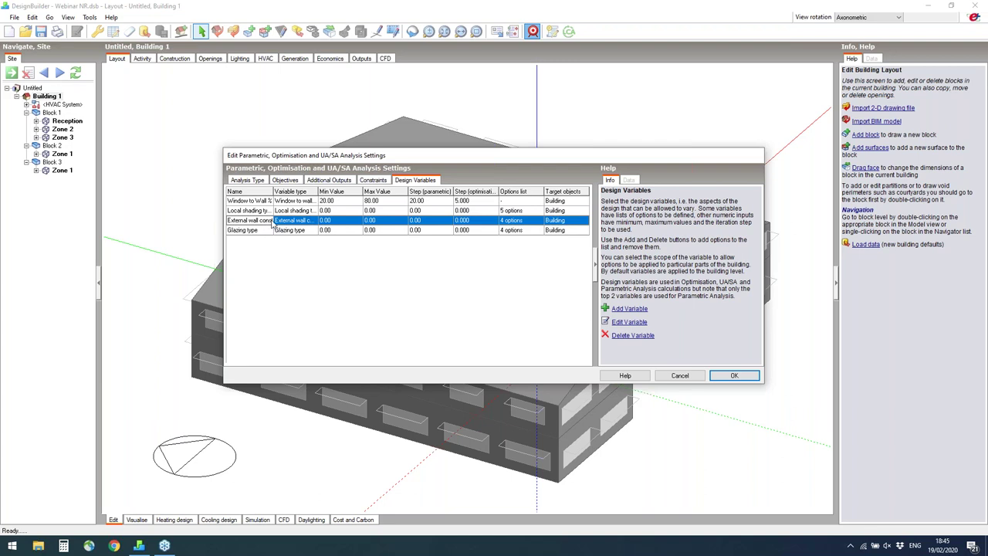
click(629, 323)
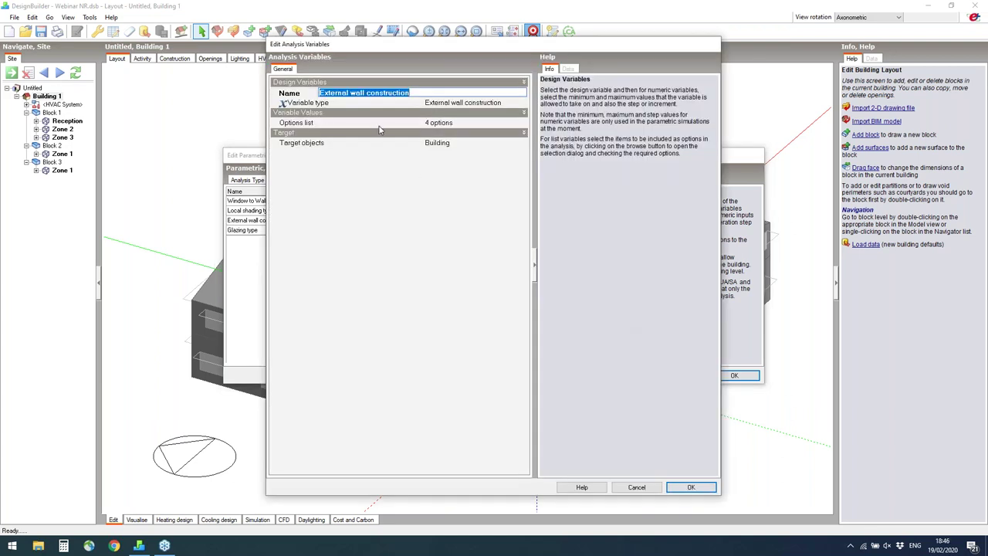
click(437, 125)
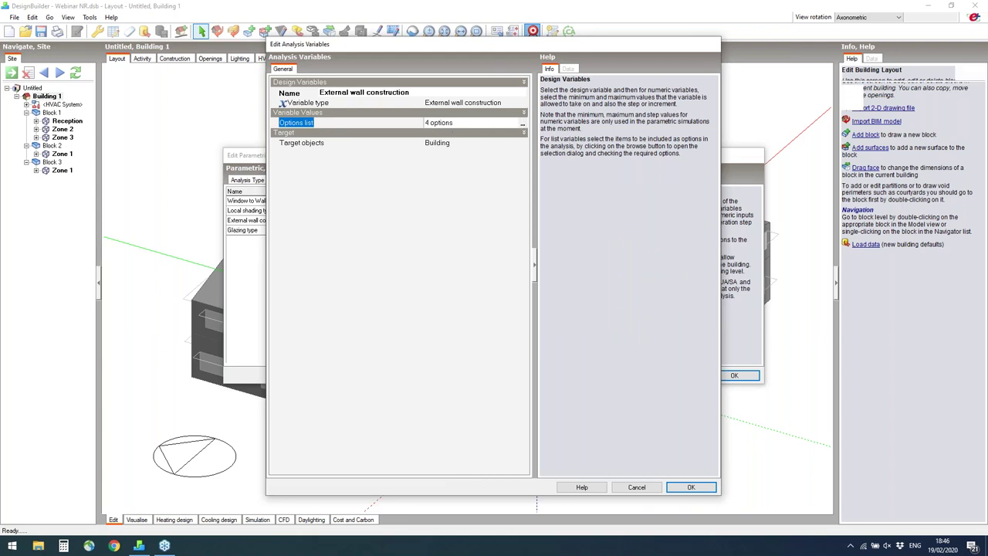
click(522, 124)
drag(374, 413, 339, 413)
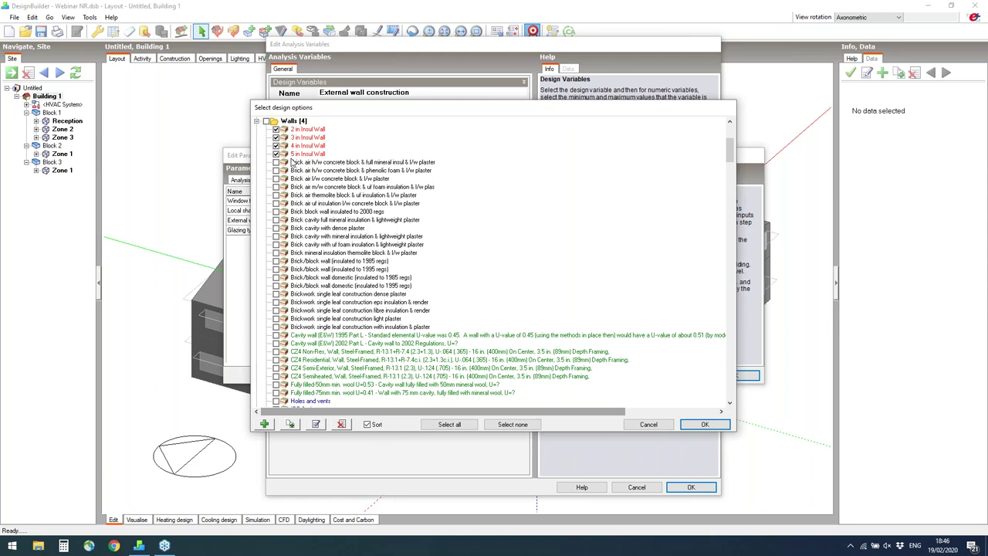
scroll(292, 162, up, 1)
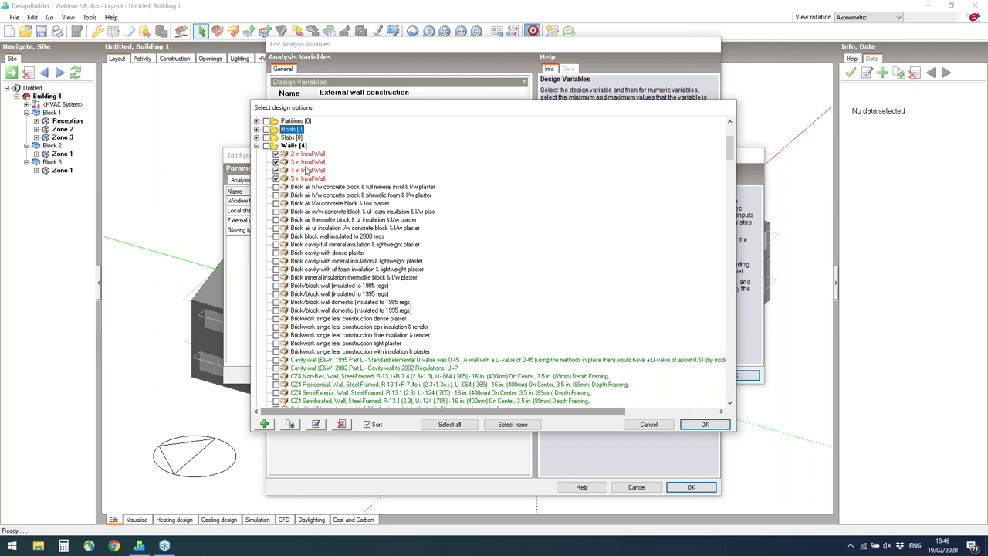
click(701, 424)
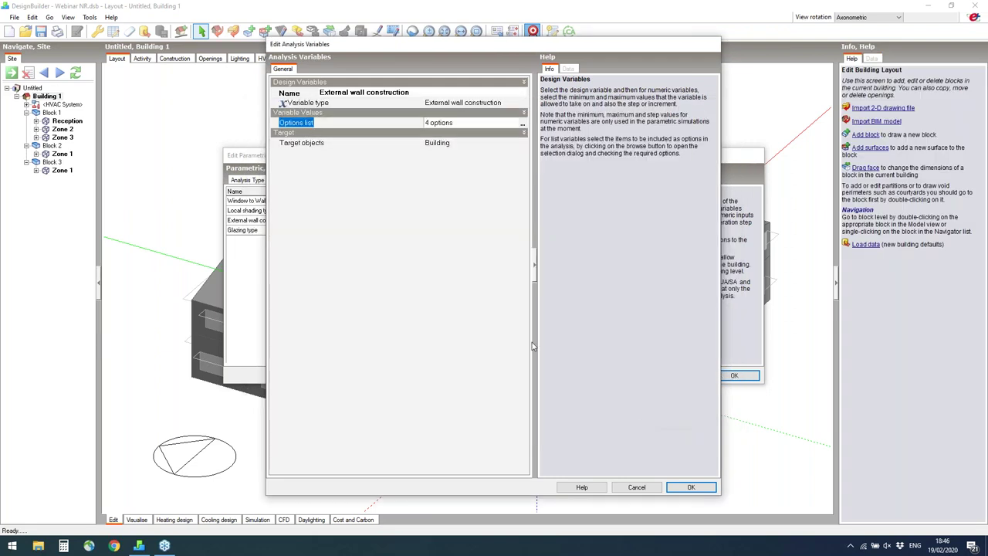
- Examine the selectable target objects for the wall construction variable down to the Reception's surfaces, leaving the selection without changes
click(432, 145)
click(522, 144)
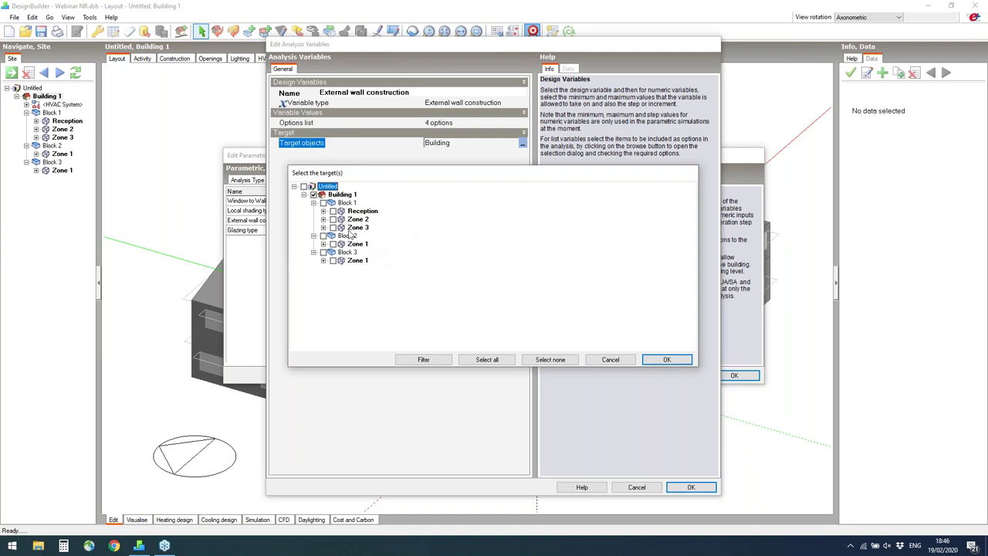
click(324, 212)
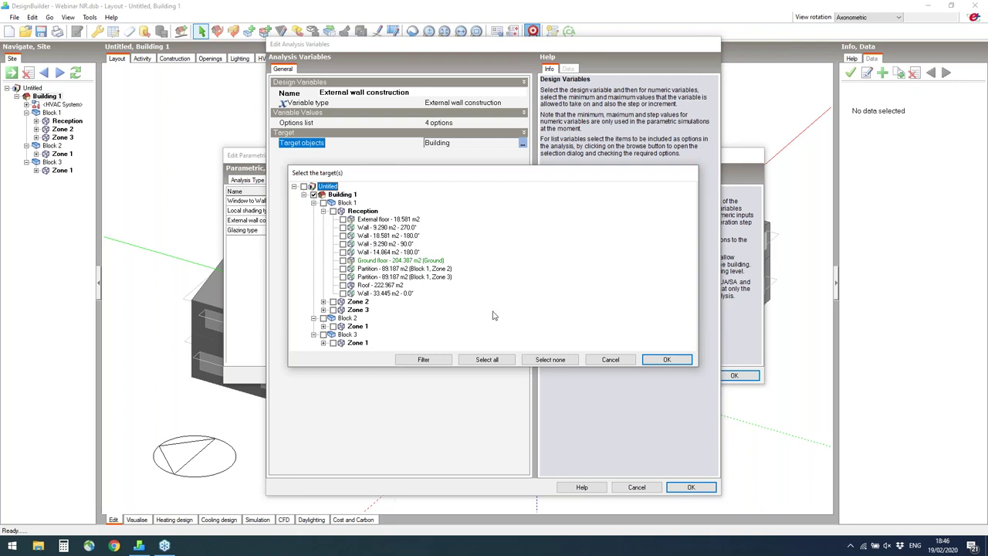
click(602, 360)
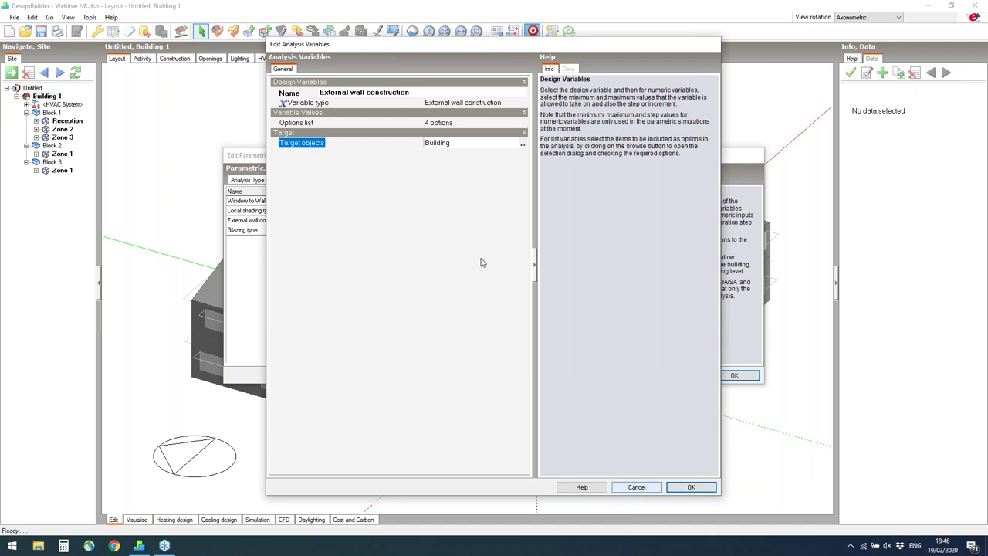
- Browse the categories of design variable types available for optimisation, and close the variable without saving
click(436, 103)
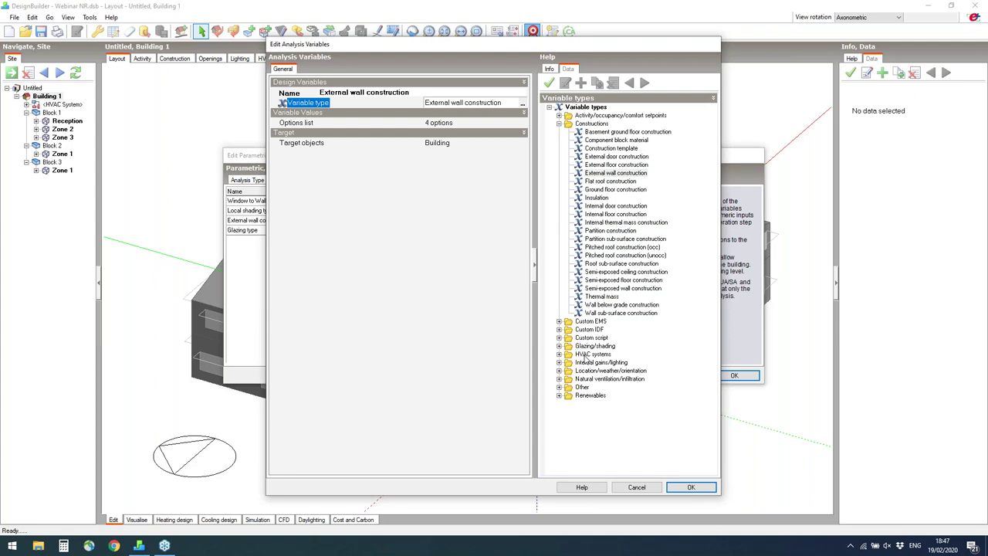
click(559, 124)
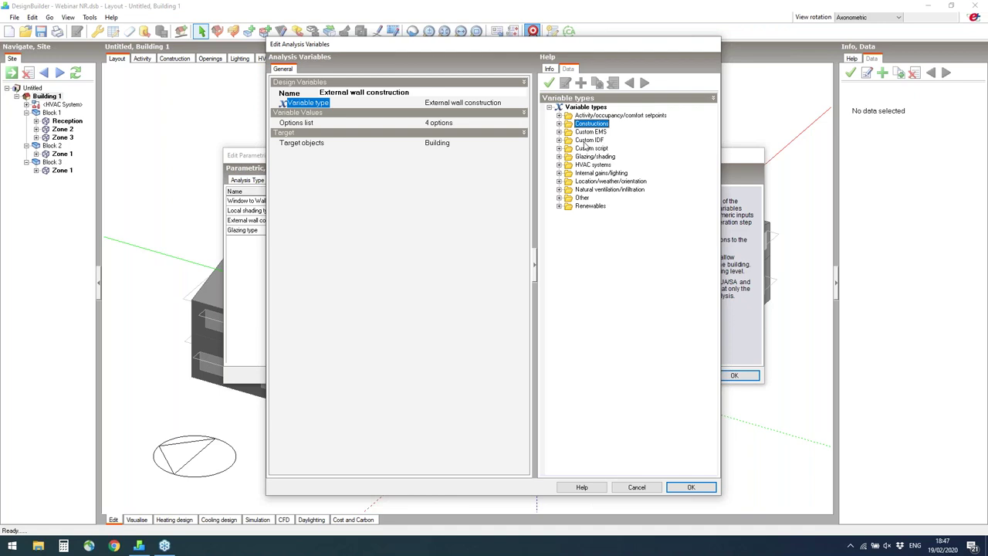
click(636, 488)
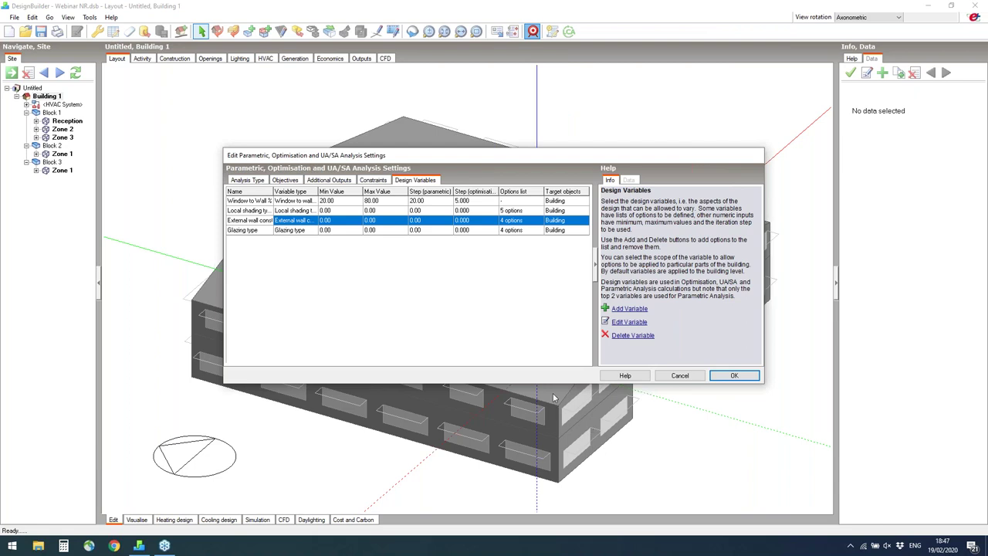
- Open the EUI optimisation objective, browse the KPIs available for it including Energy and Loads, and close the settings without saving
click(285, 180)
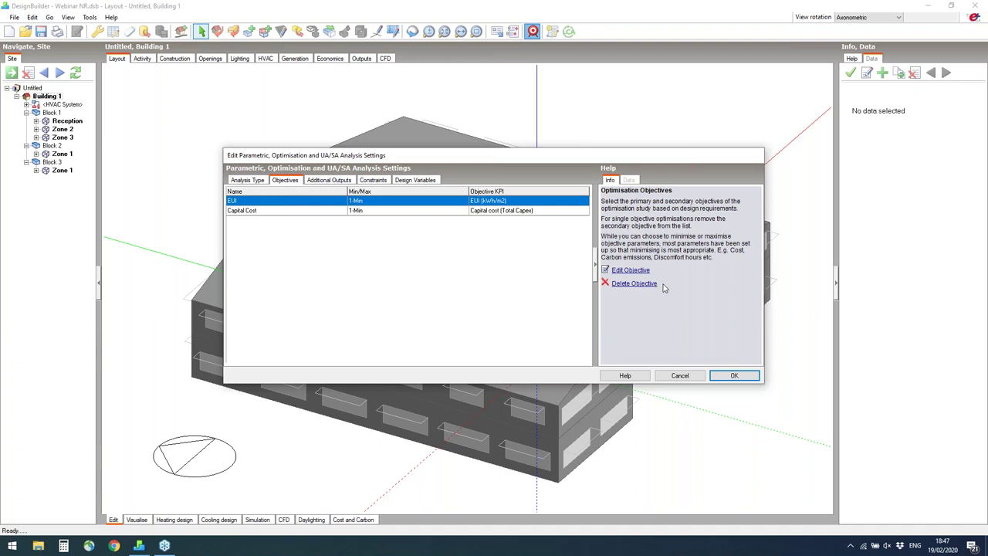
click(631, 270)
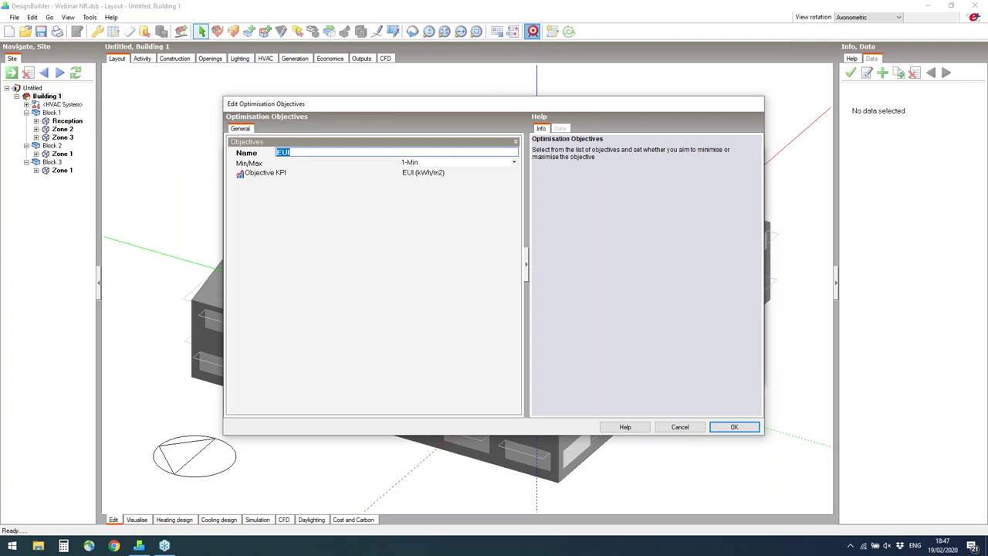
click(452, 175)
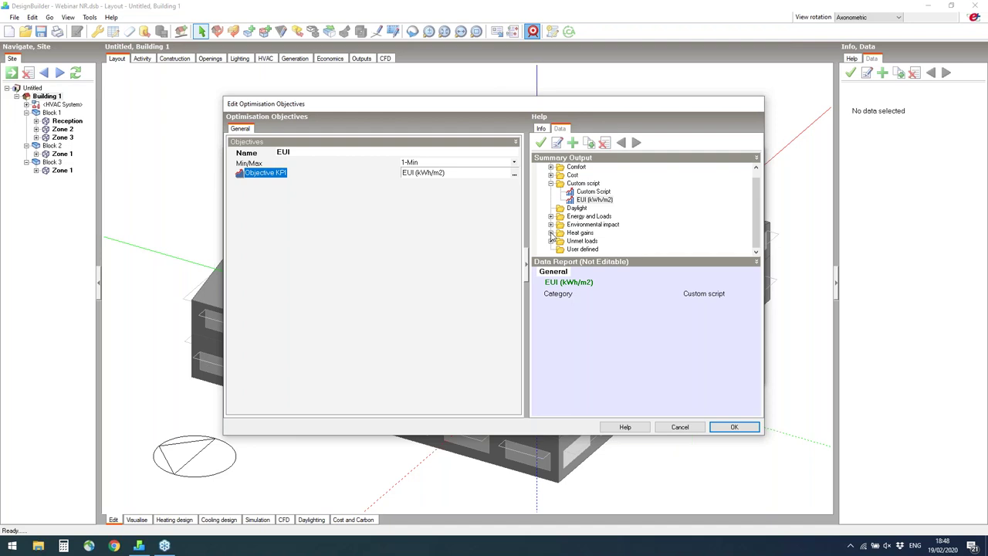
click(551, 217)
scroll(587, 227, down, 15)
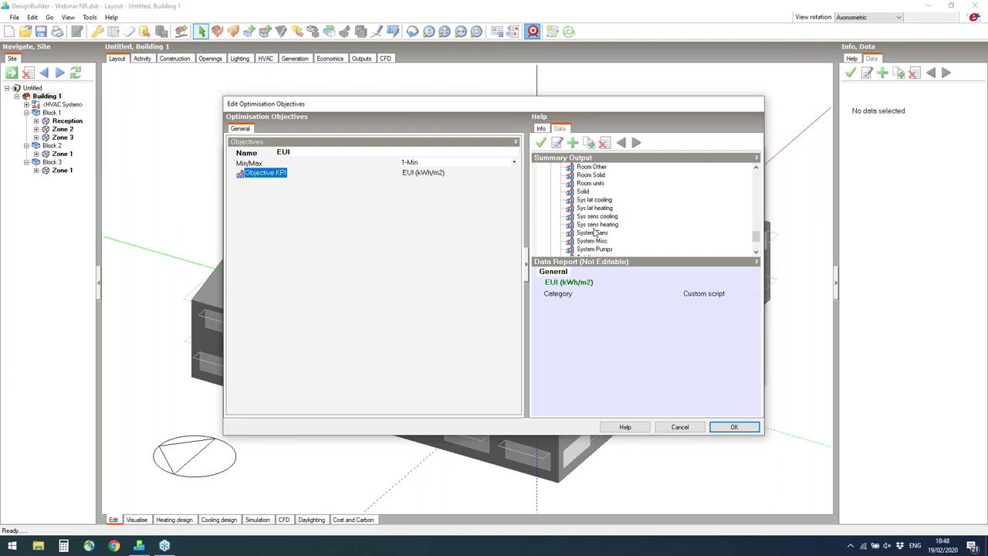
scroll(593, 232, down, 2)
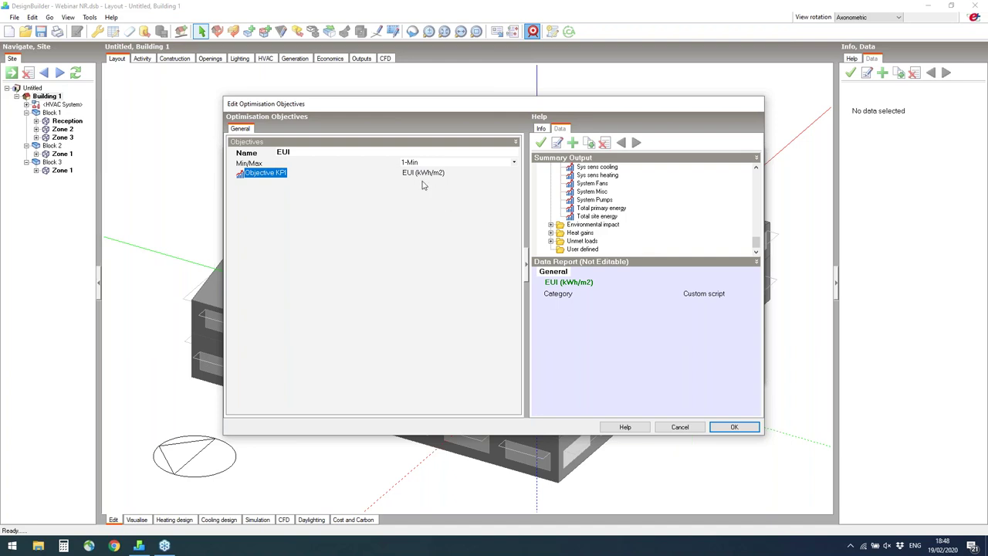
scroll(563, 209, up, 10)
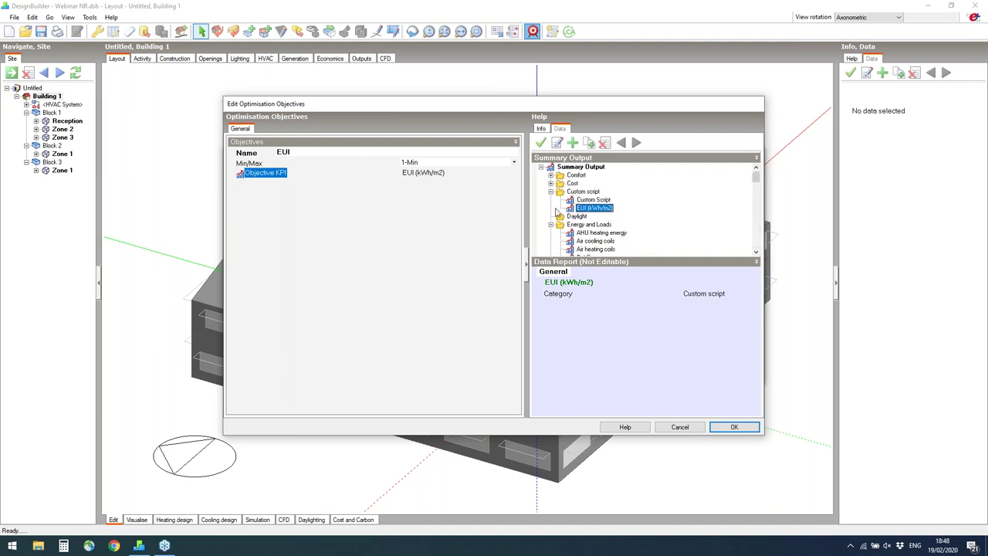
click(551, 224)
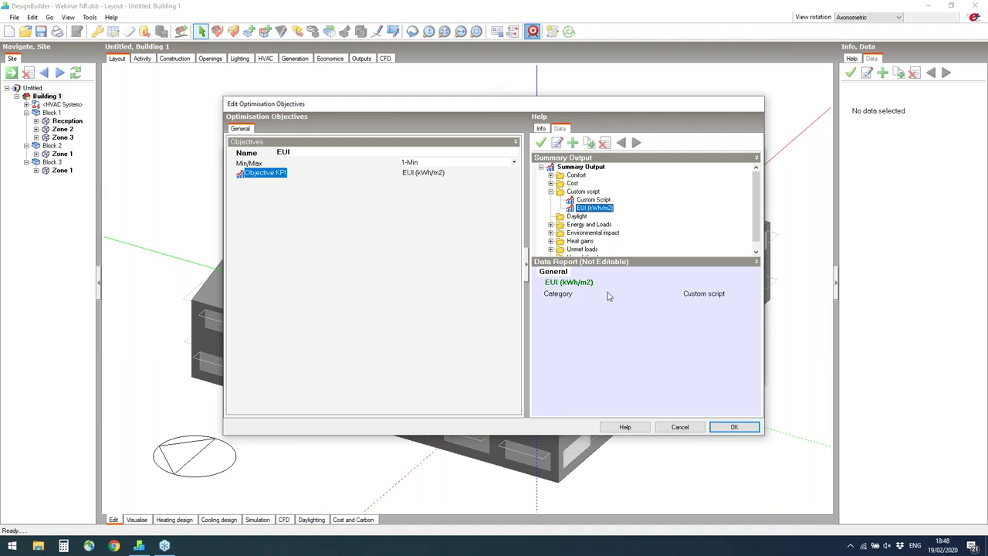
click(688, 430)
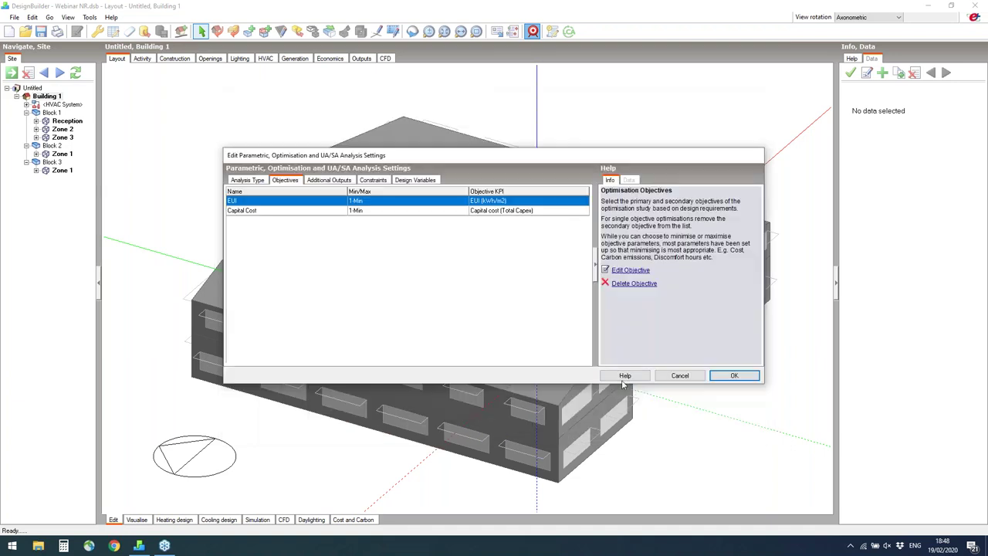
click(681, 379)
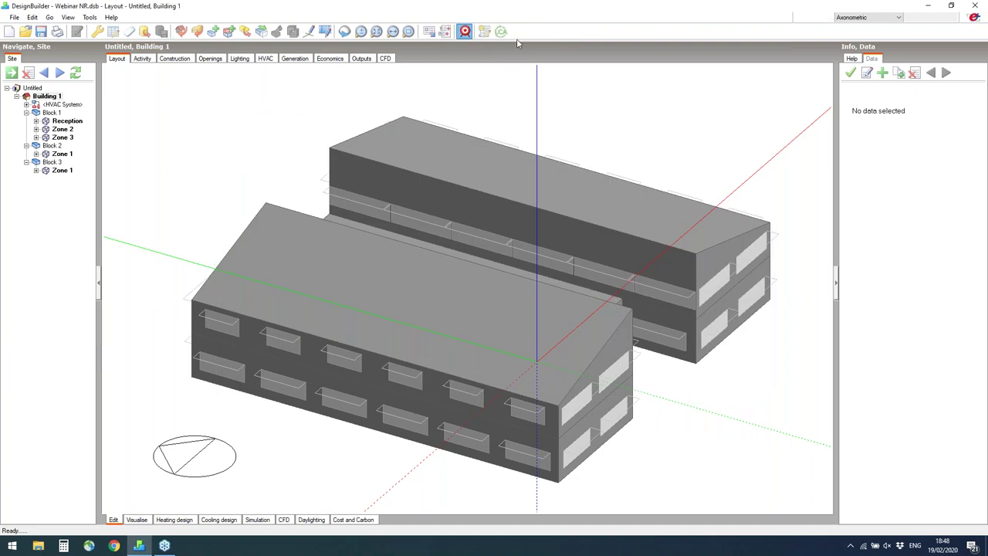
- Open the Script Manager and examine the EMS example scripts, including CO2 control (On/Off) and Optimum start heating control (domestic)
click(554, 31)
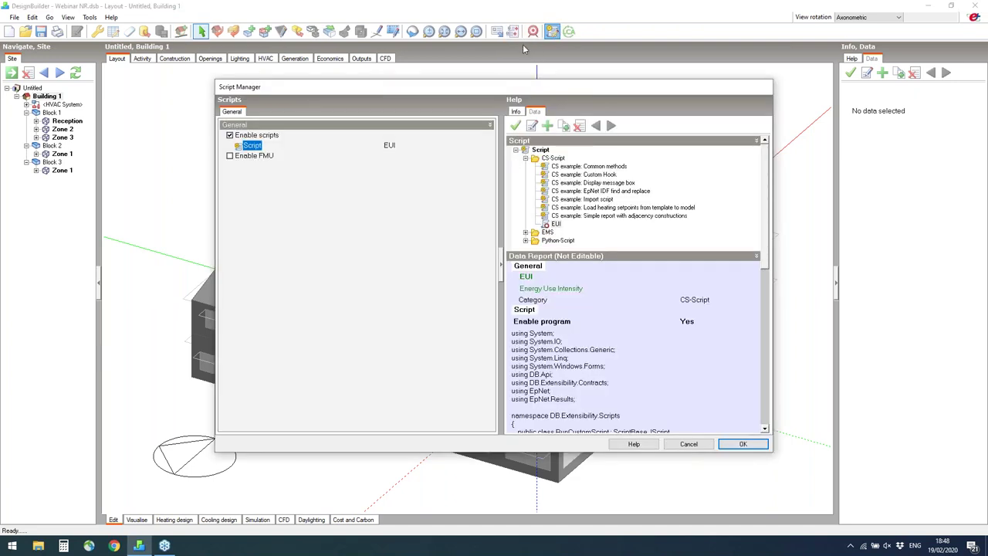
double_click(533, 159)
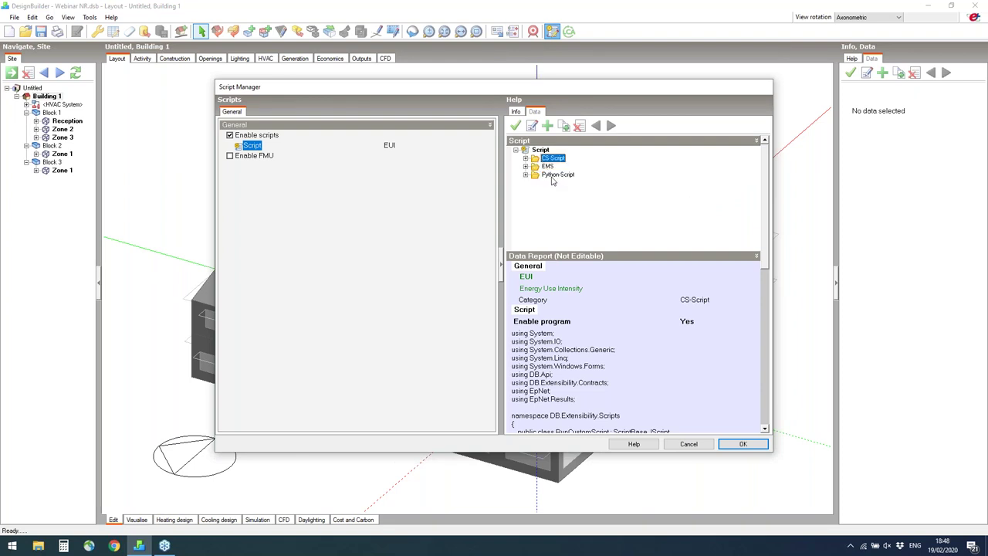
click(526, 167)
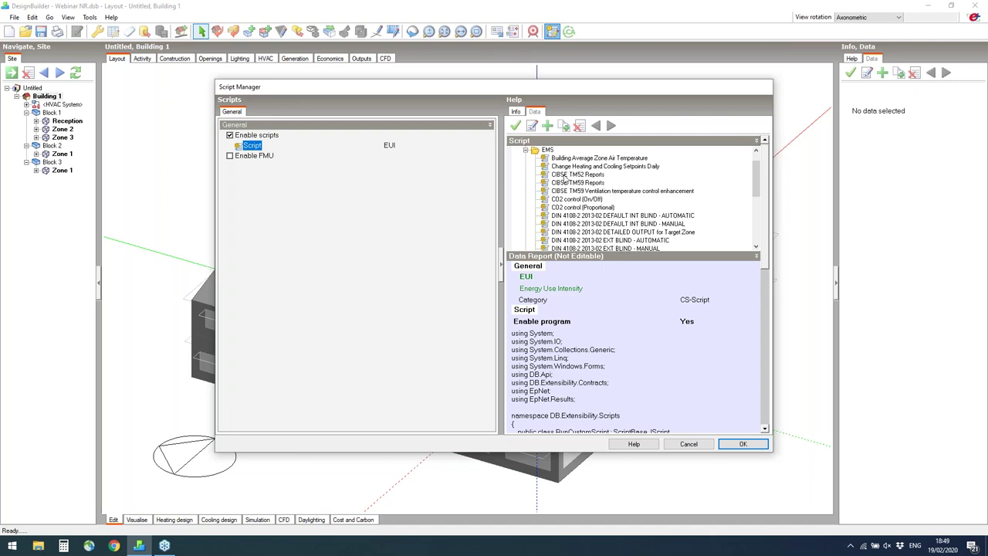
click(574, 200)
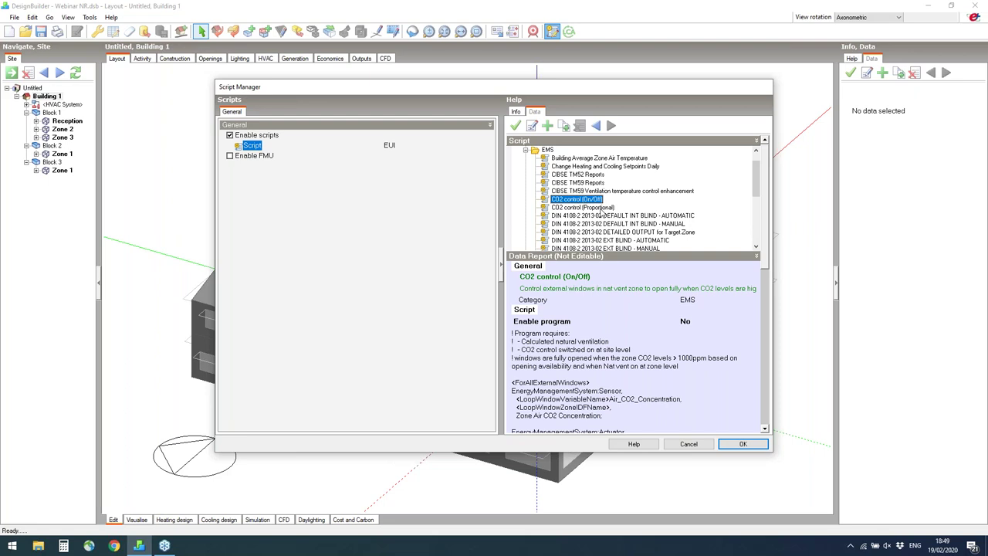
scroll(601, 212, down, 6)
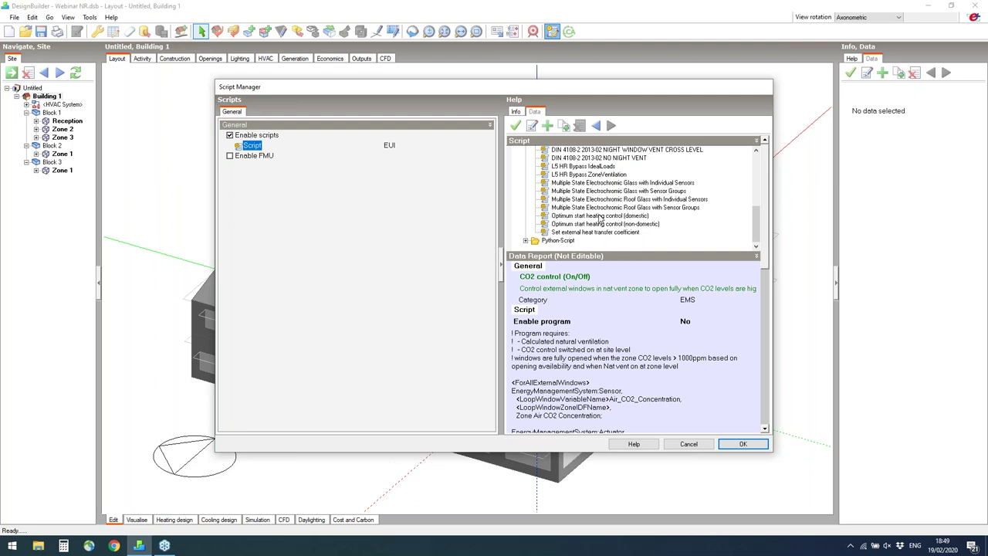
click(600, 217)
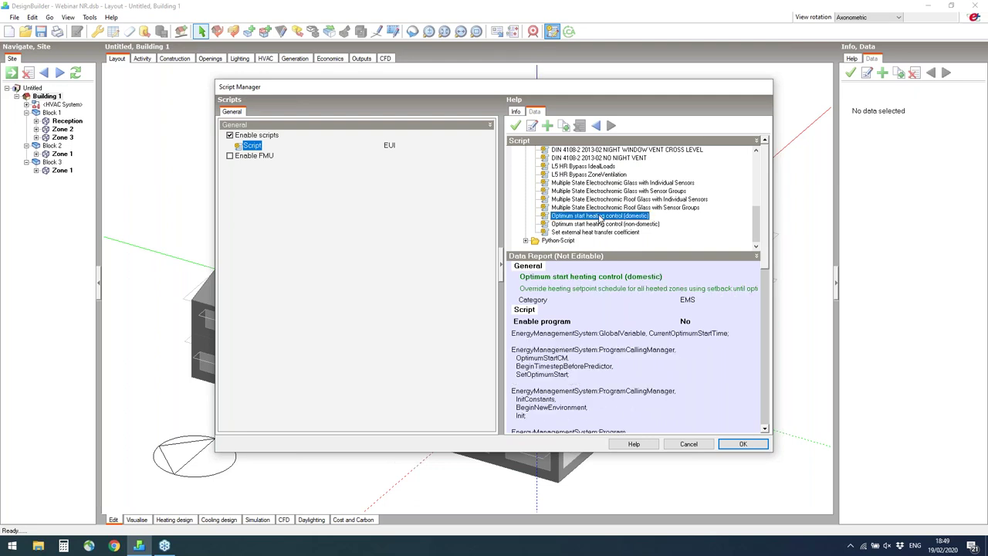
scroll(581, 195, up, 5)
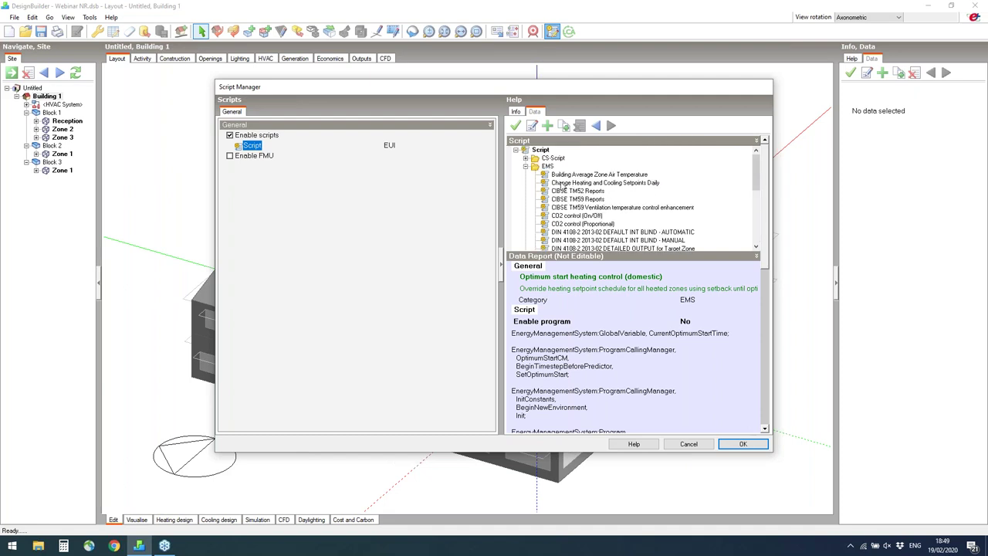
click(525, 167)
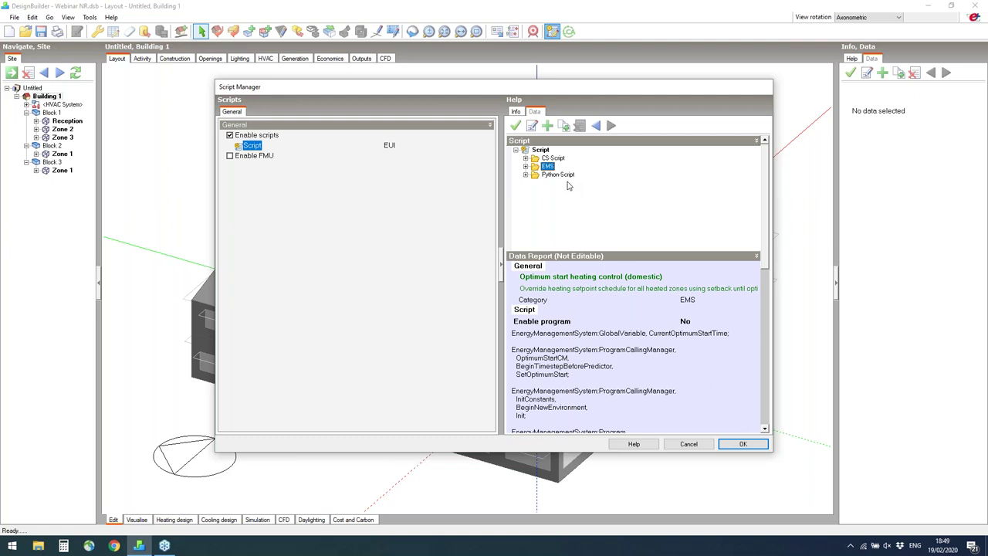
- Open the EUI CS-Script, read through its code, close it without changes and collapse the script categories
click(527, 159)
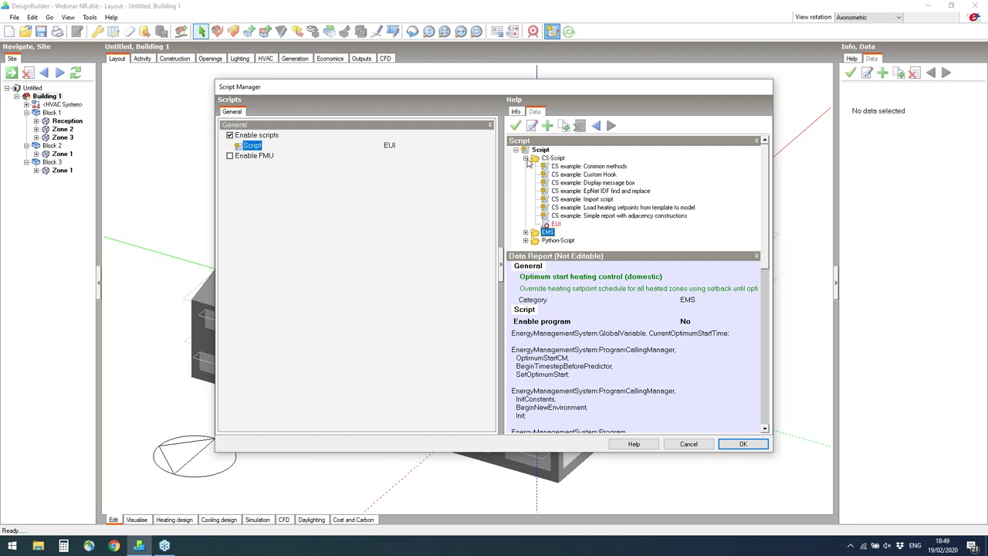
click(556, 224)
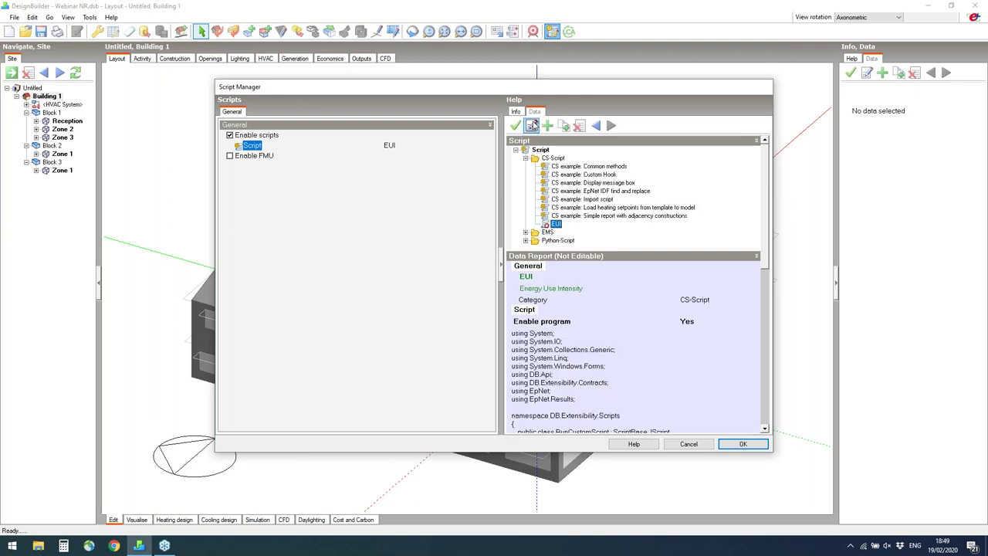
click(532, 125)
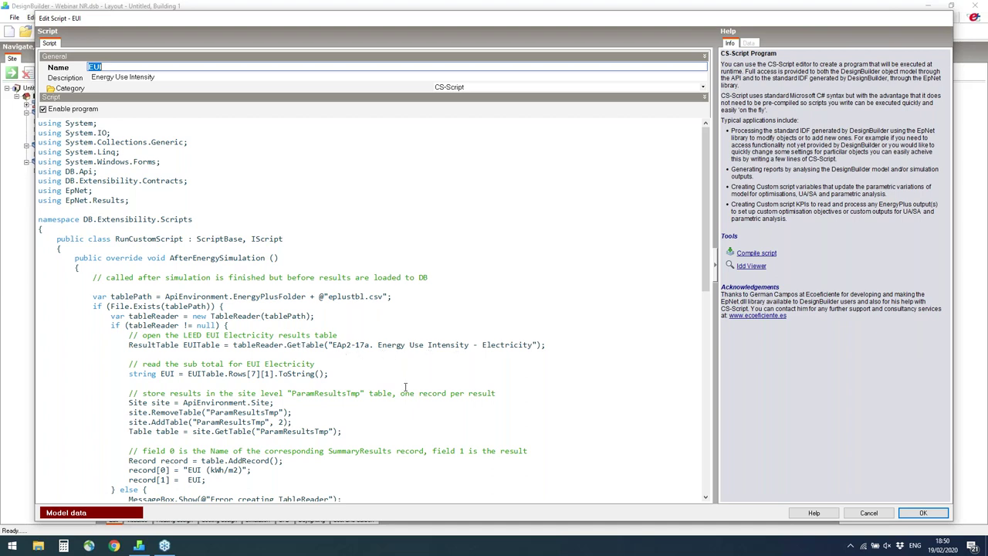
scroll(308, 422, down, 3)
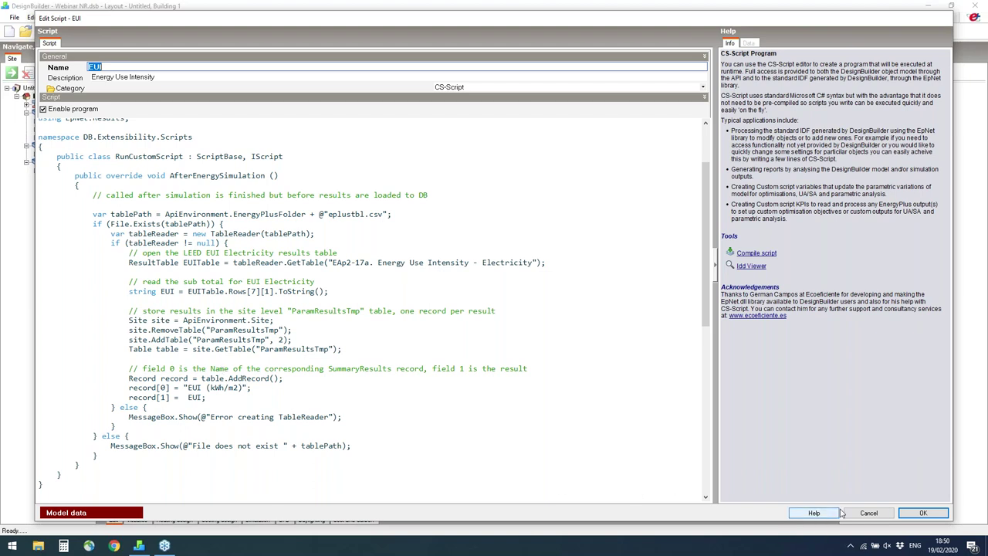
click(869, 512)
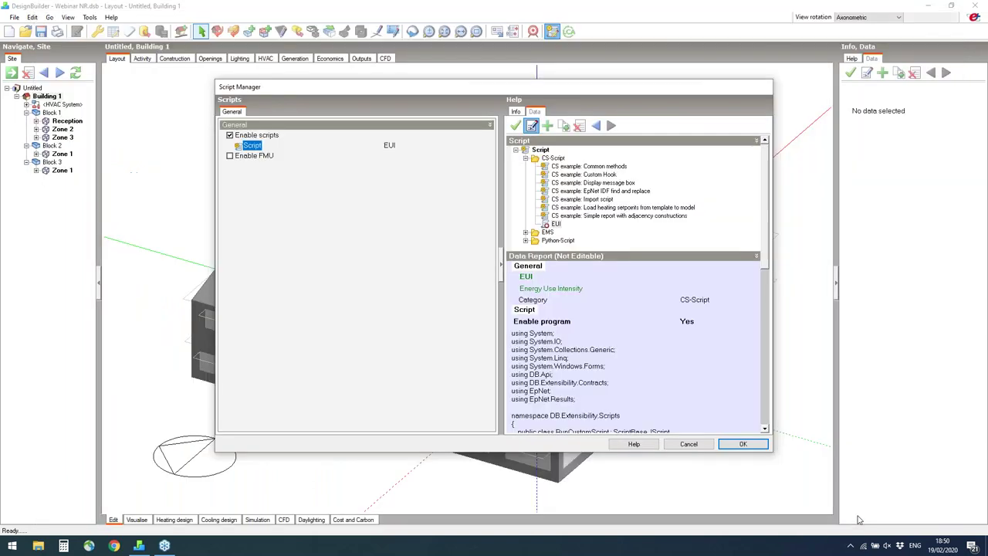
scroll(618, 215, down, 1)
scroll(618, 215, up, 1)
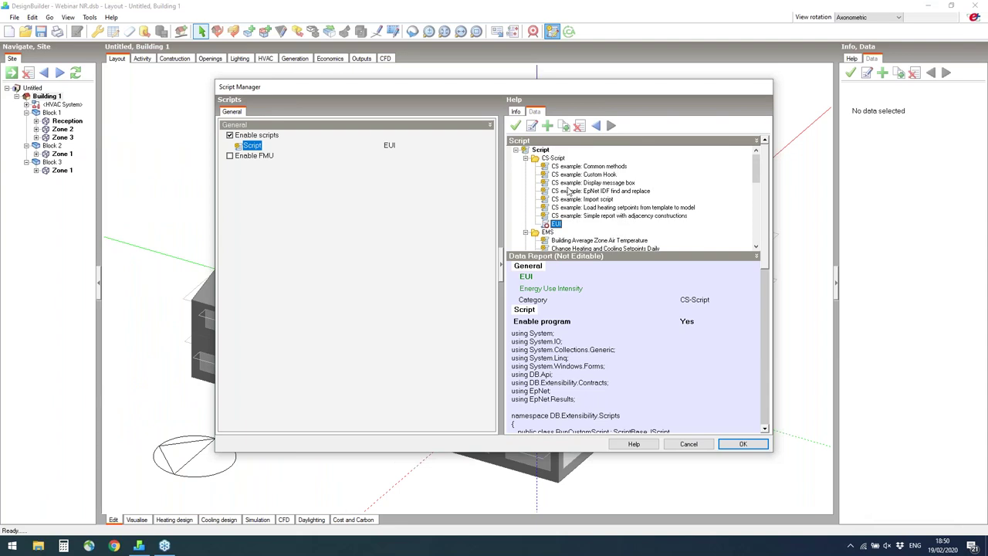
click(527, 158)
click(527, 167)
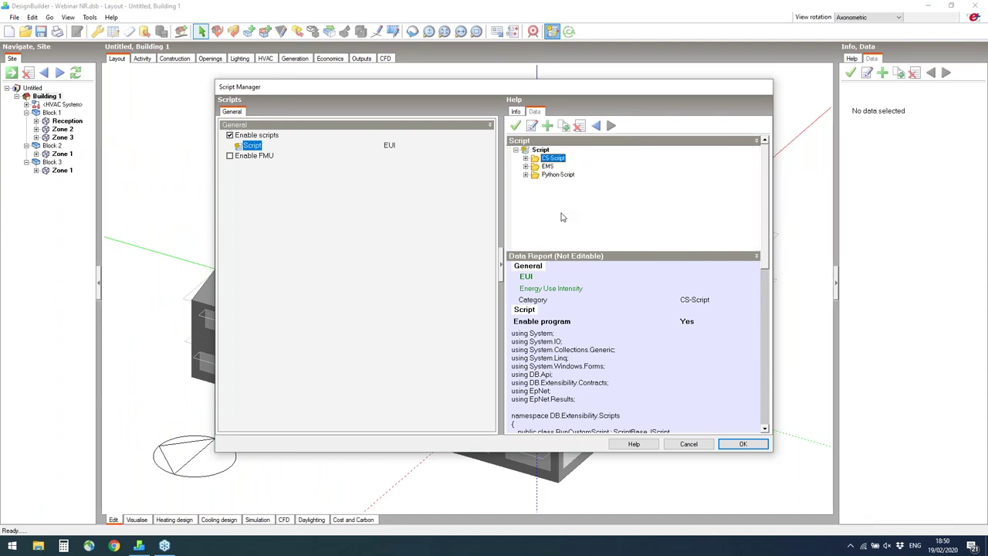
- Consult the Extensibility page of the online help from the Script Manager, and close the manager without saving
click(630, 444)
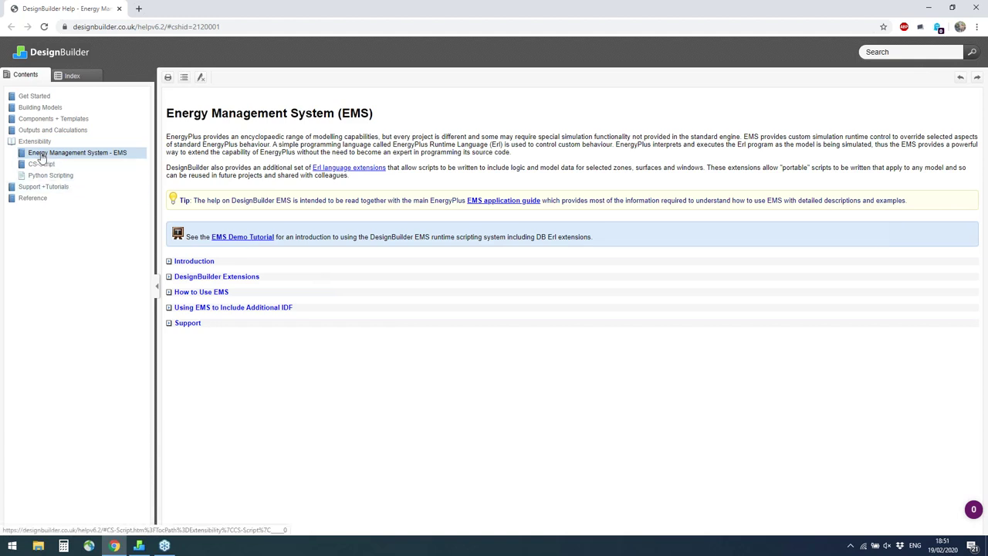
click(37, 143)
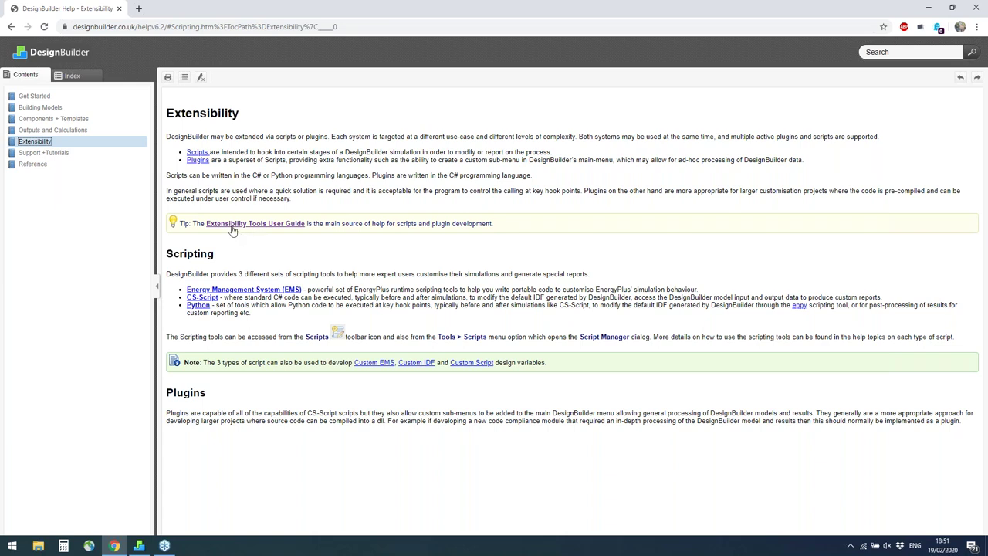
click(926, 7)
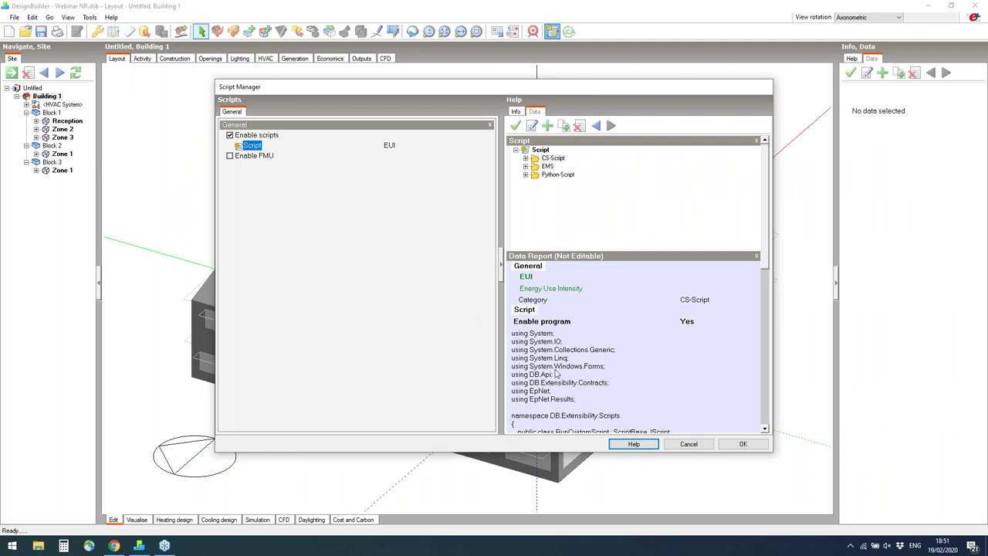
click(683, 444)
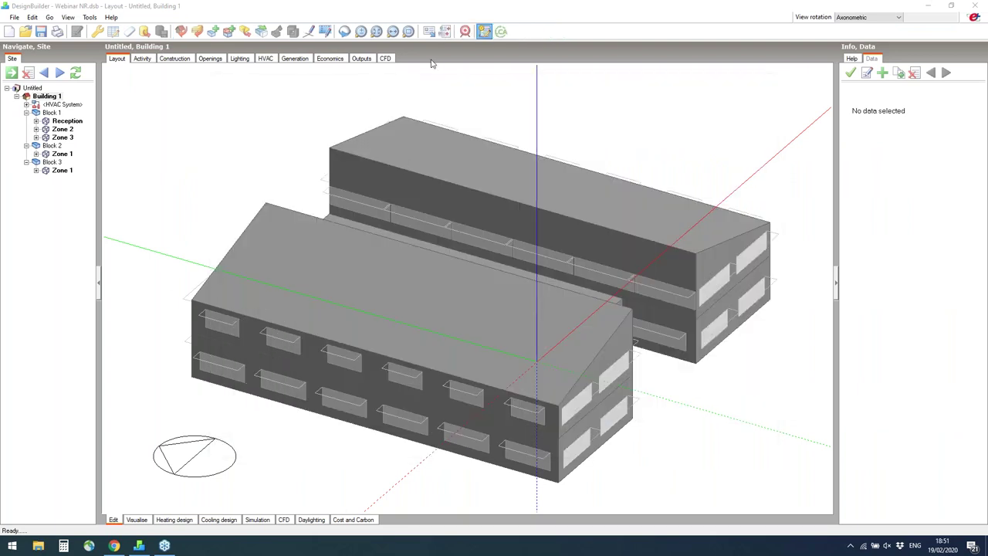
- Reopen the parametric and optimisation analysis settings and review the constraints and additional outputs lists
click(533, 31)
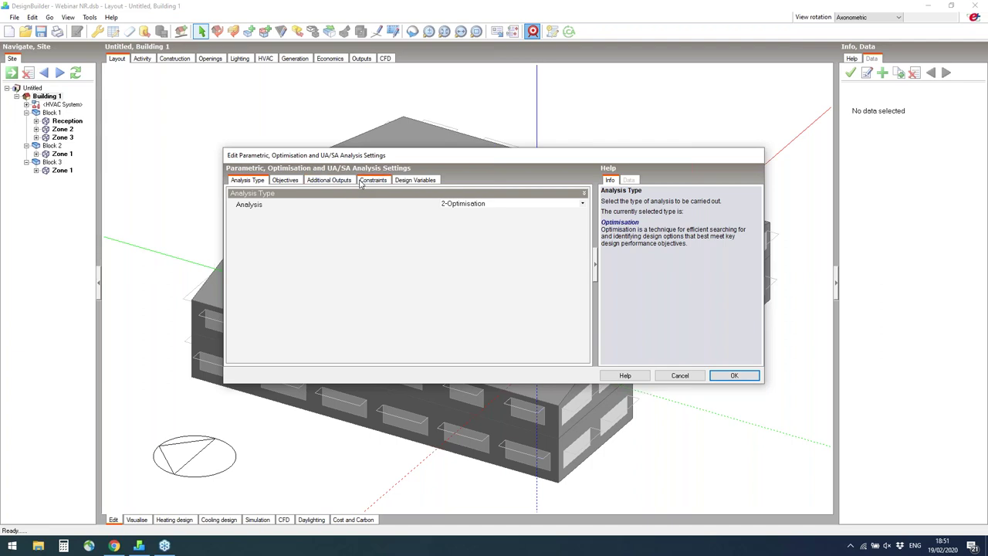
click(362, 182)
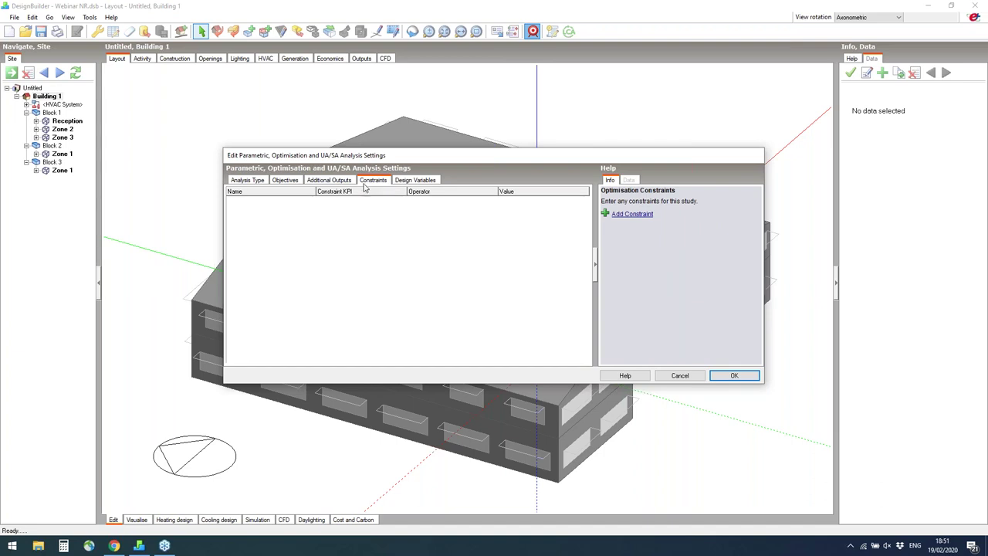
click(332, 182)
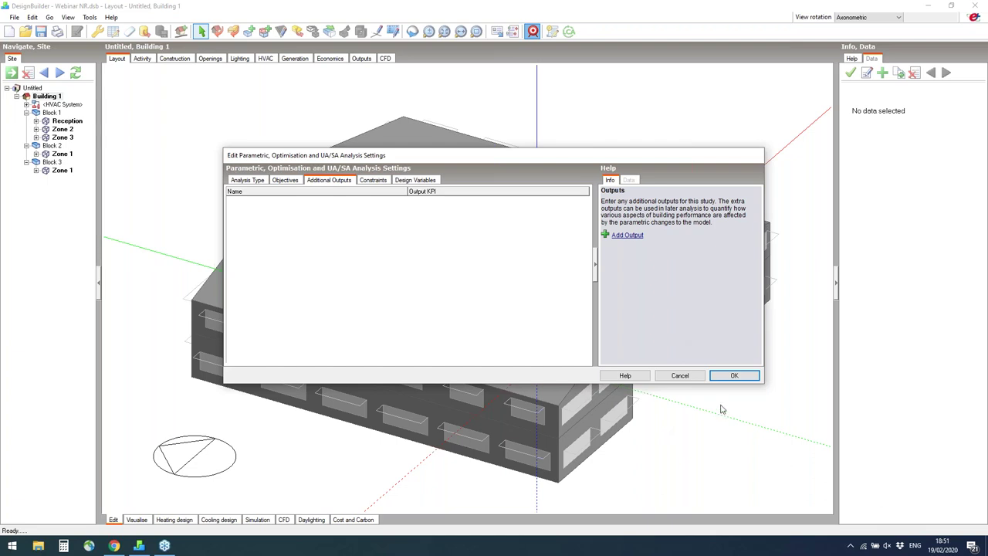
- Add an additional output named Unmet Hrs with the KPI Unmet load hours all, and save the analysis settings
click(634, 241)
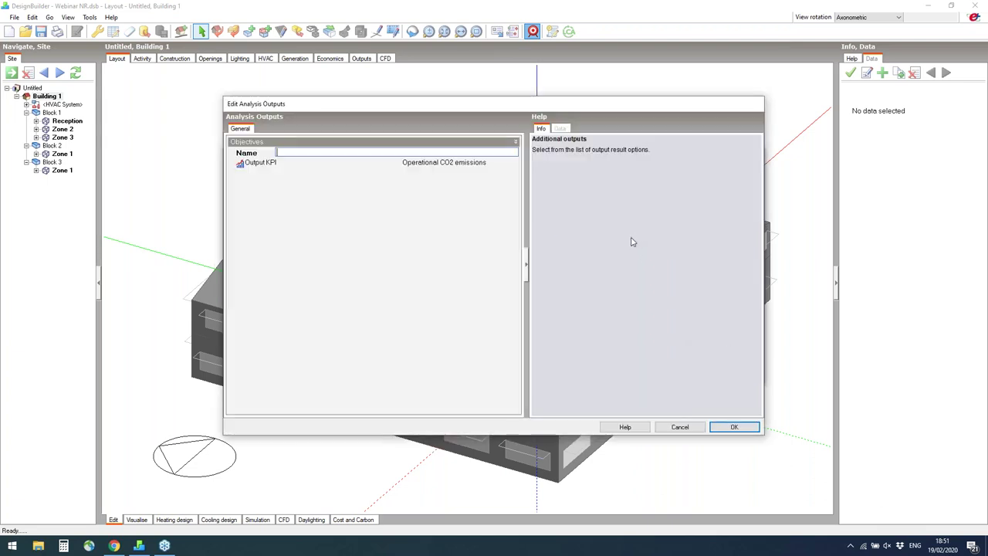
click(439, 165)
click(551, 241)
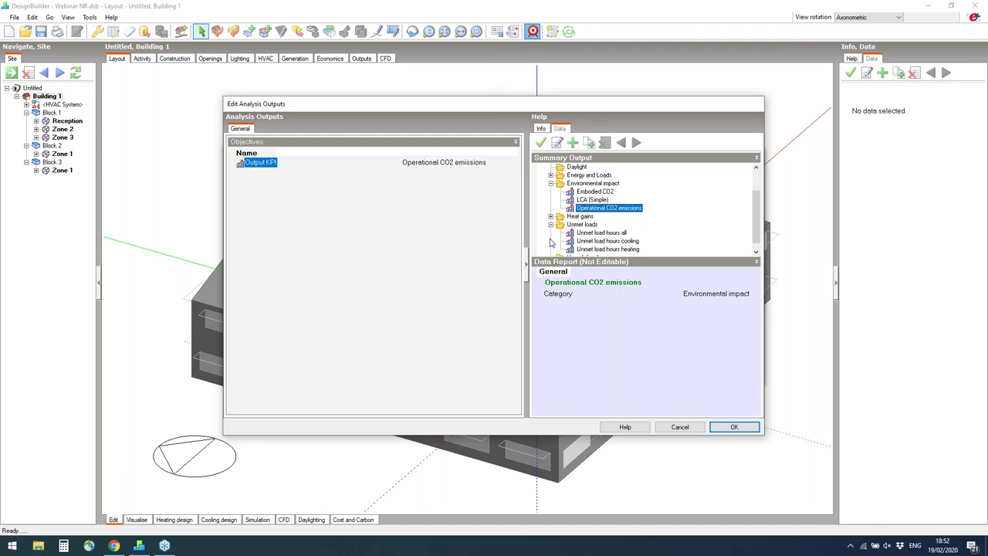
click(586, 234)
click(369, 151)
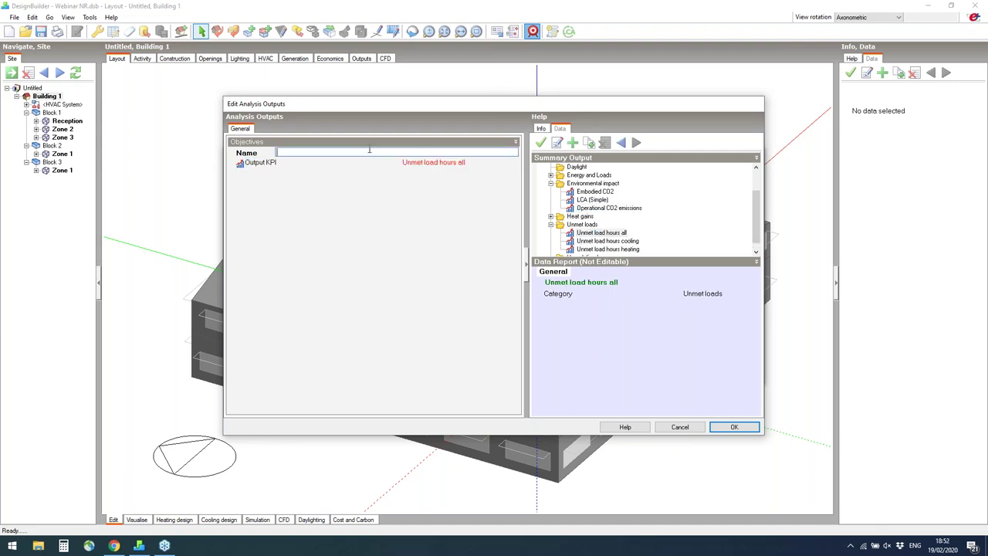
text(Unmet)
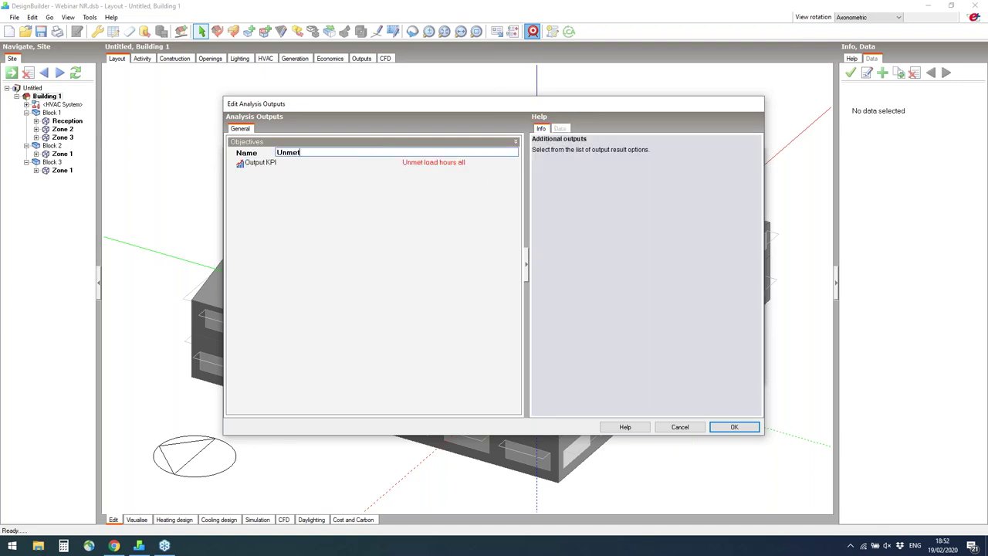
text( Hrs)
click(740, 427)
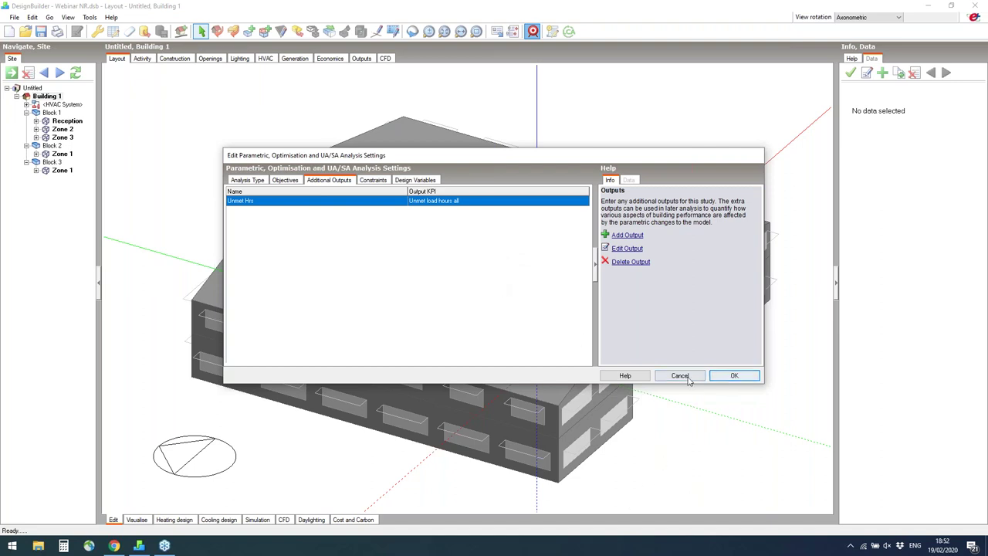
click(733, 376)
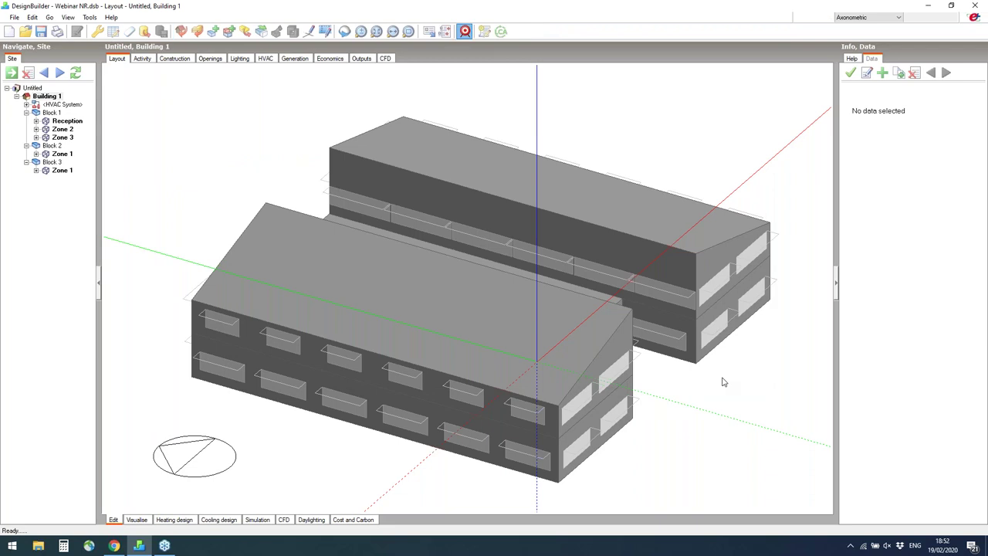
- Open the optimisation calculation options for Building 1 in the simulation view and start the optimisation
click(258, 519)
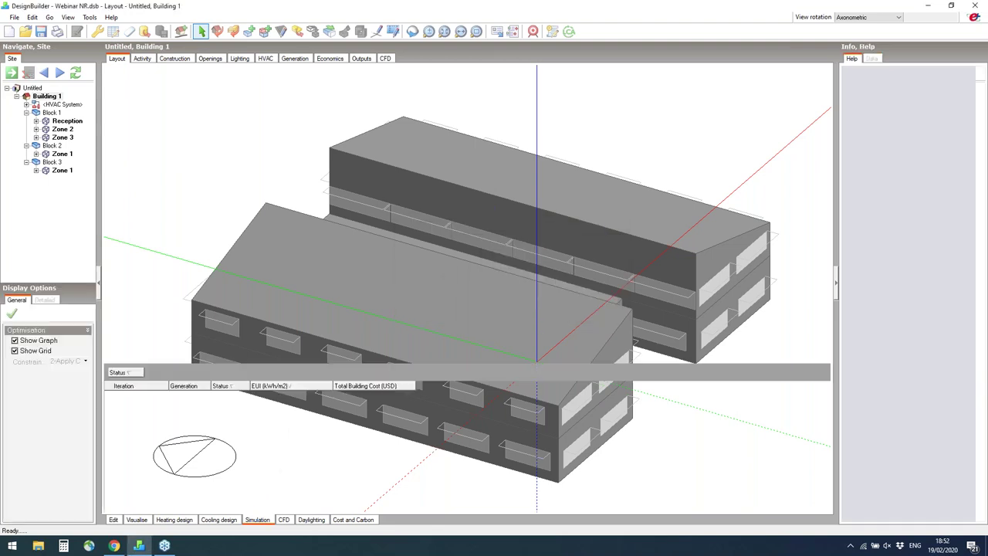
click(97, 31)
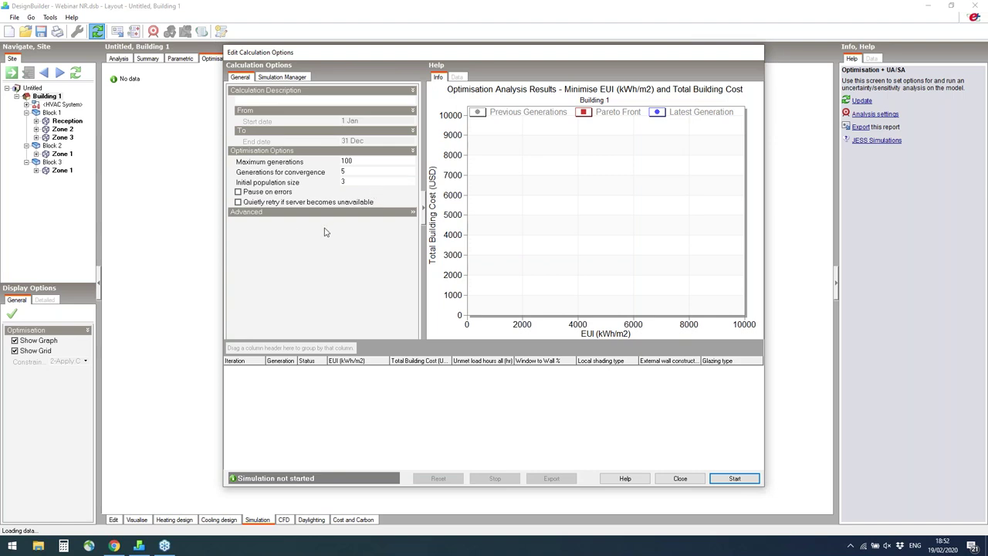
click(734, 478)
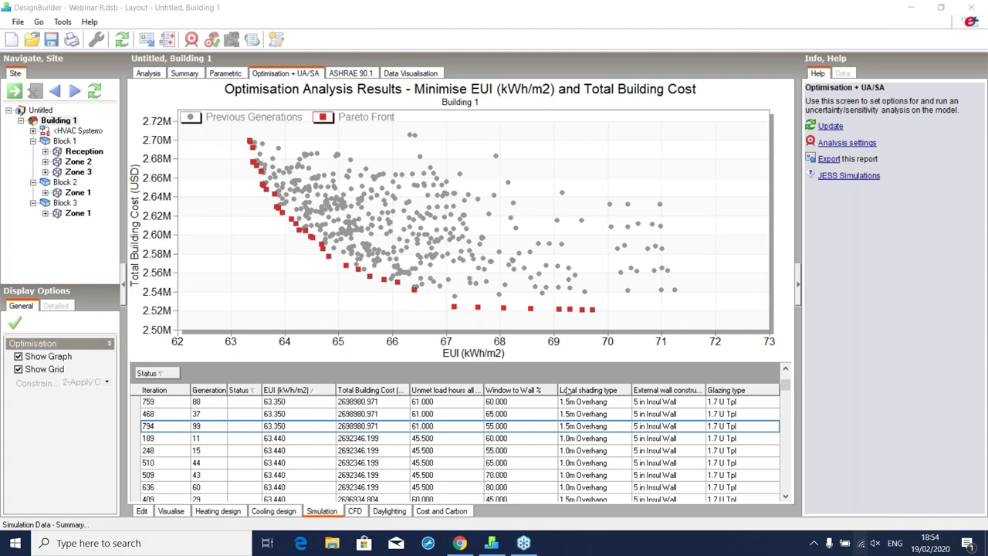
- Examine the optimal designs in the optimisation results table, selecting the Pareto front point near 64.8 kWh/m2 EUI on the chart
scroll(776, 409, up, 1)
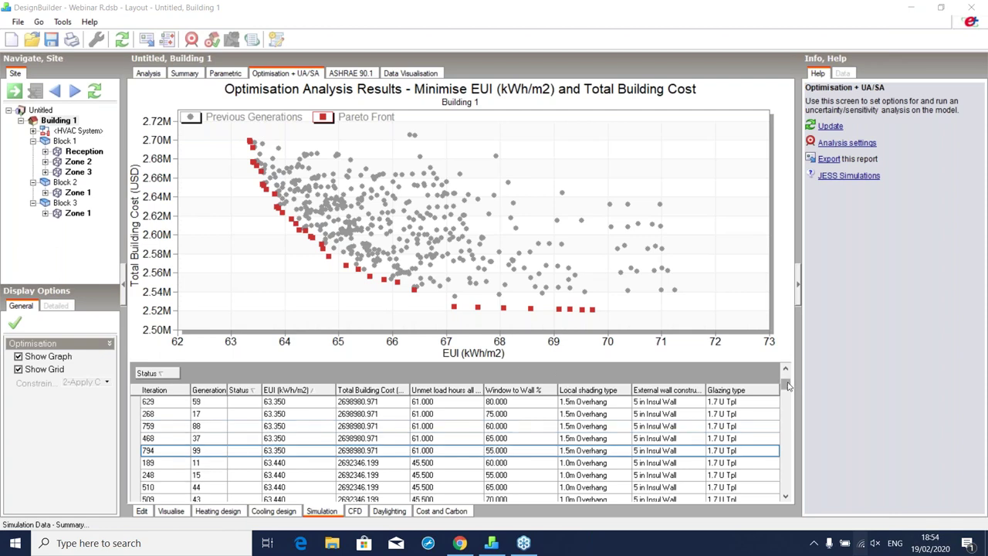
scroll(788, 386, up, 10)
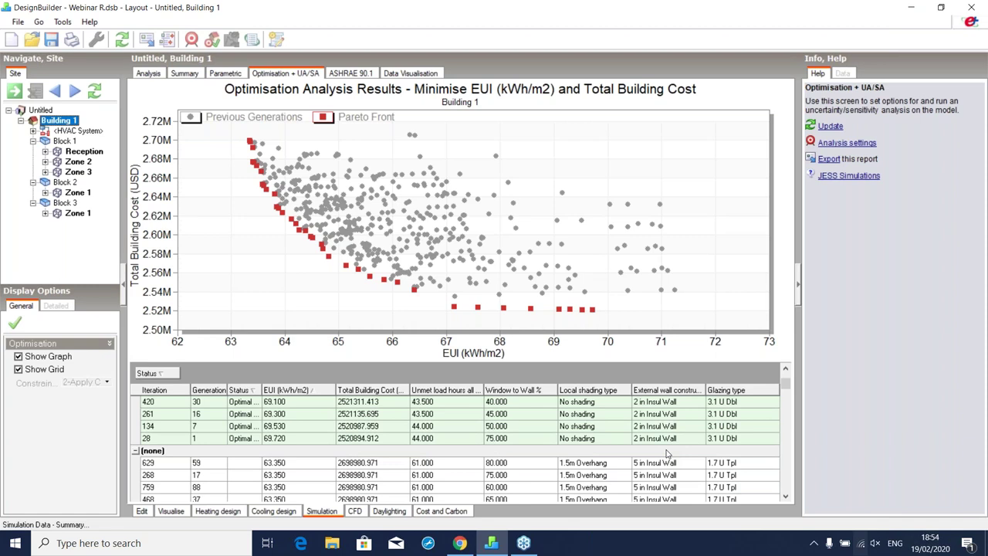
click(328, 255)
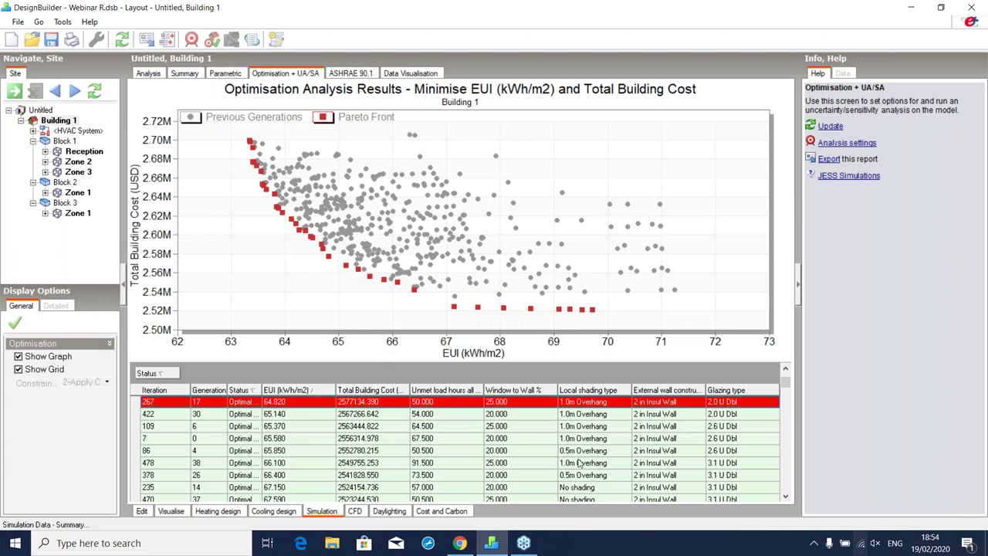
scroll(576, 440, down, 8)
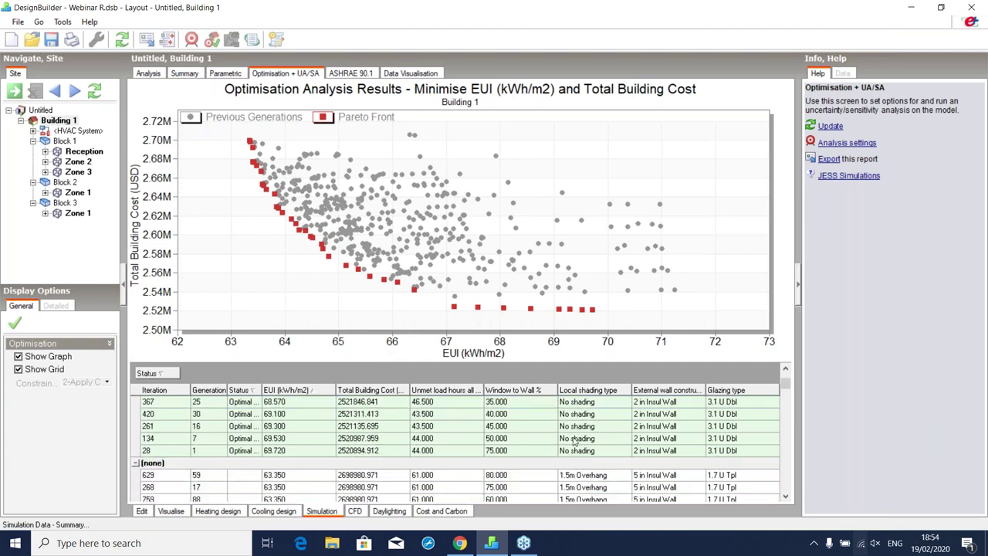
scroll(581, 433, up, 1)
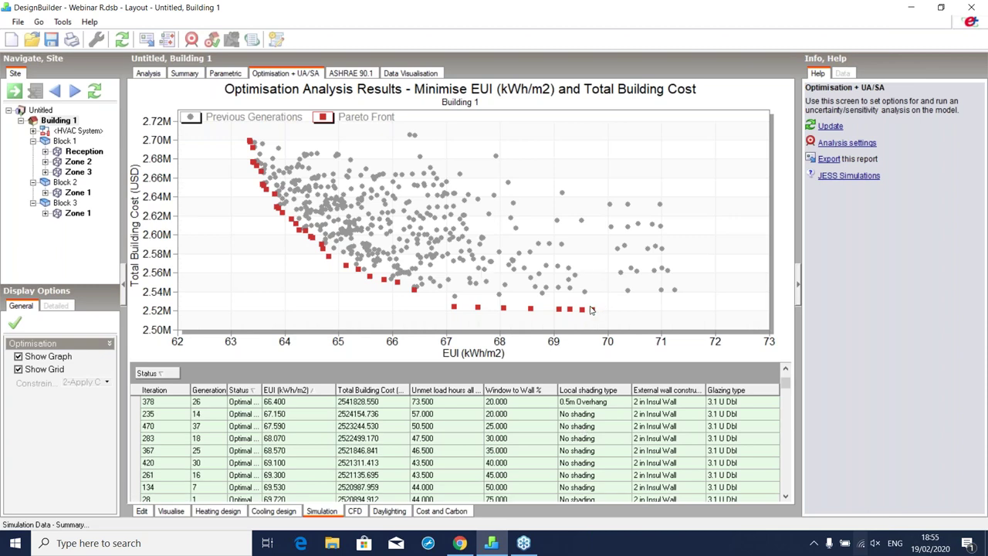
scroll(351, 463, up, 1)
scroll(351, 464, up, 5)
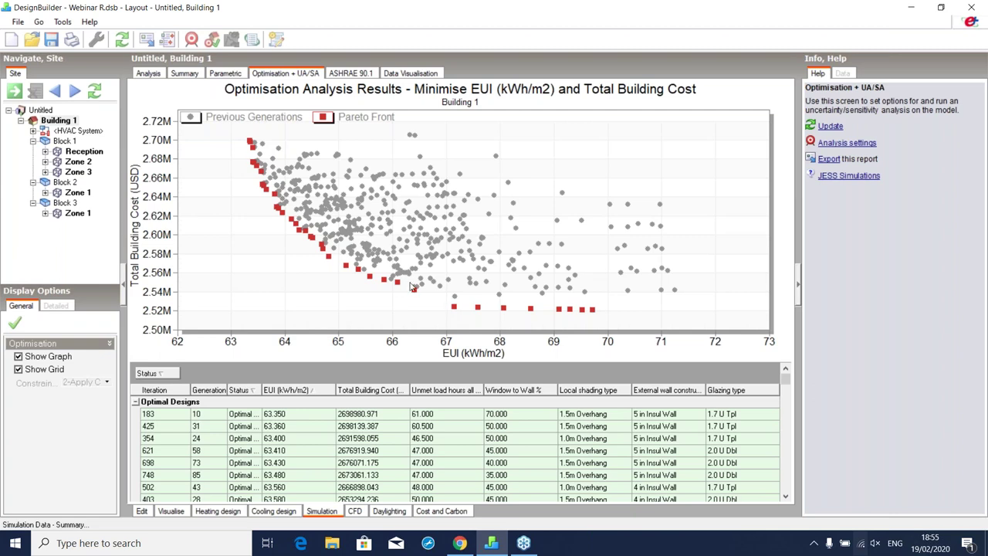
- Select neighbouring Pareto front points between about 66 and 67 kWh/m2 EUI and compare their costs, shading, glazing and unmet load hours
mouse_move(399, 284)
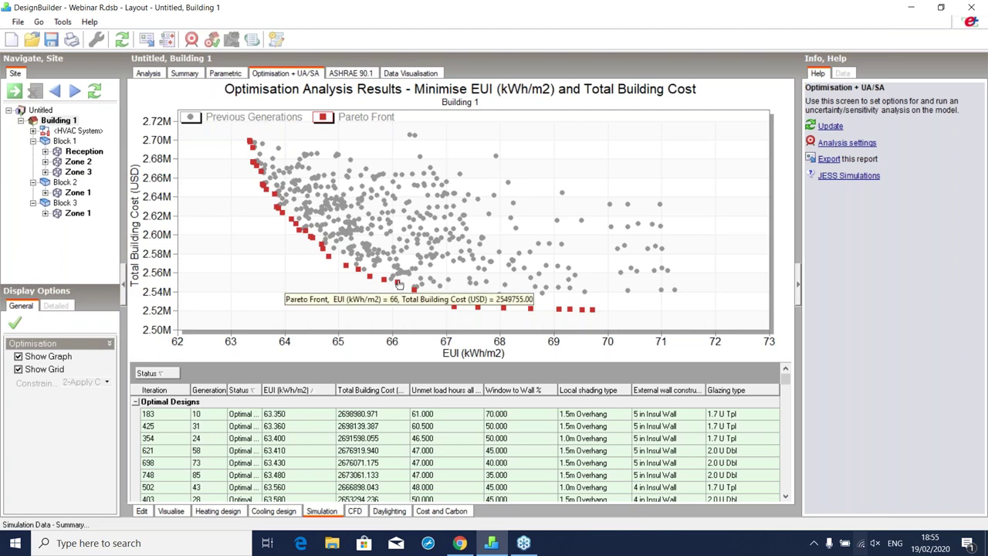
click(455, 309)
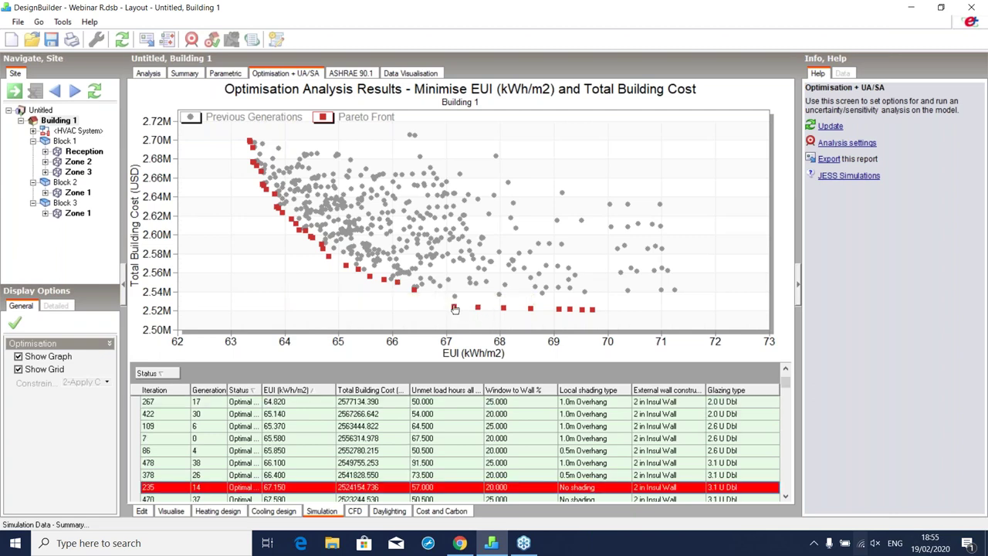
scroll(491, 425, down, 1)
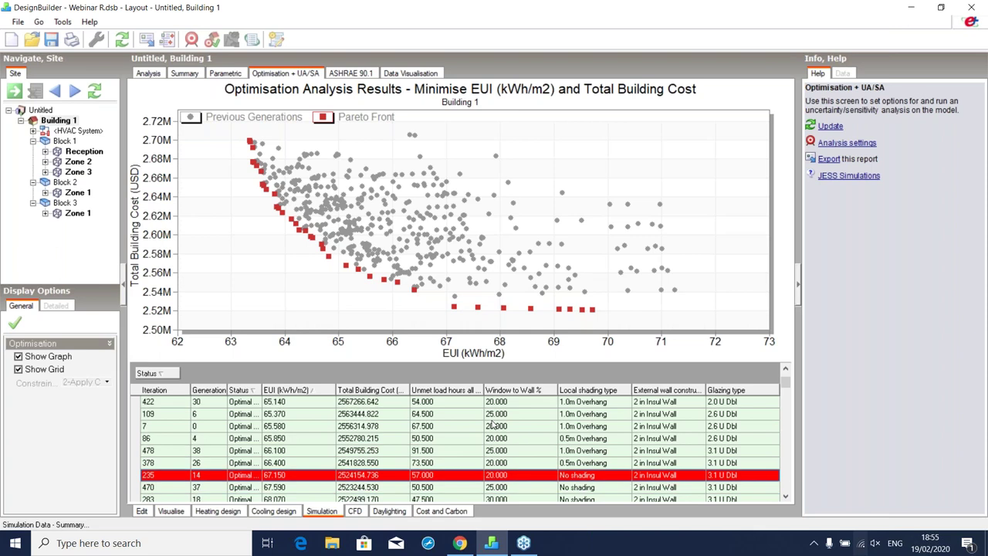
click(415, 290)
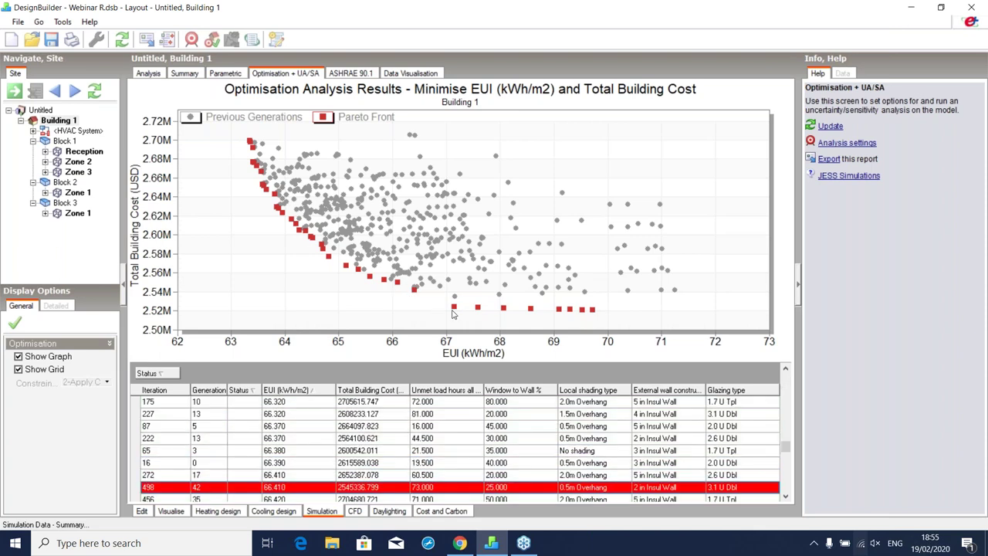
click(453, 309)
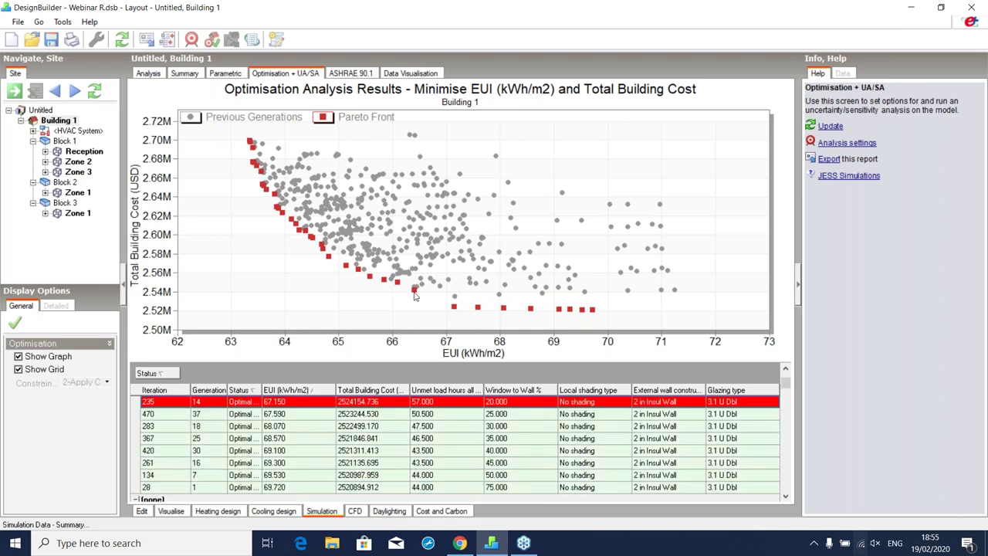
click(397, 283)
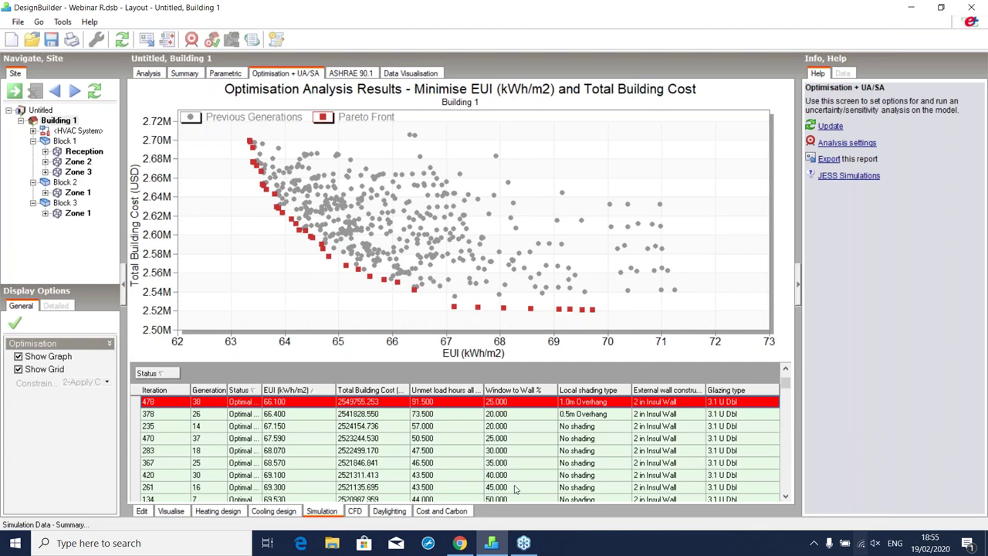
scroll(516, 489, up, 1)
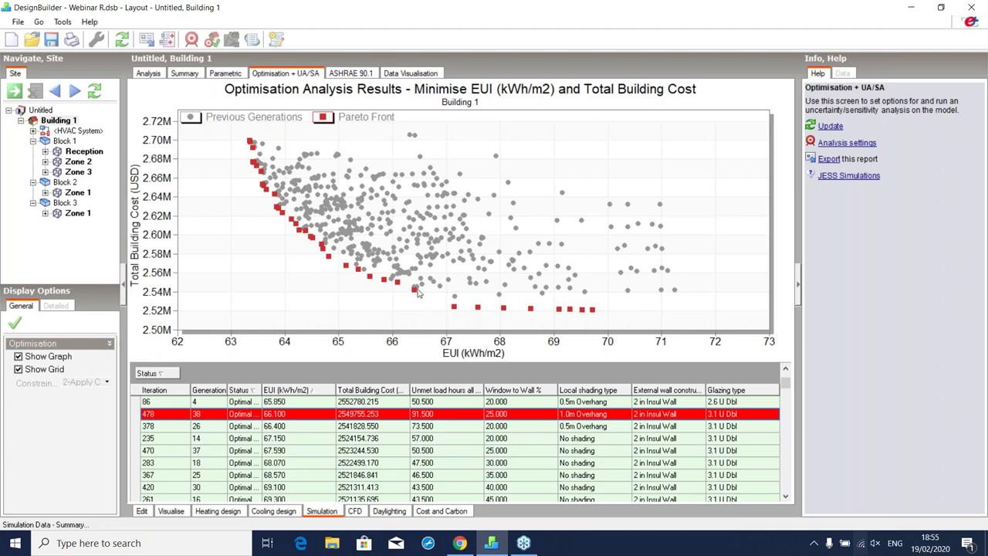
mouse_move(416, 292)
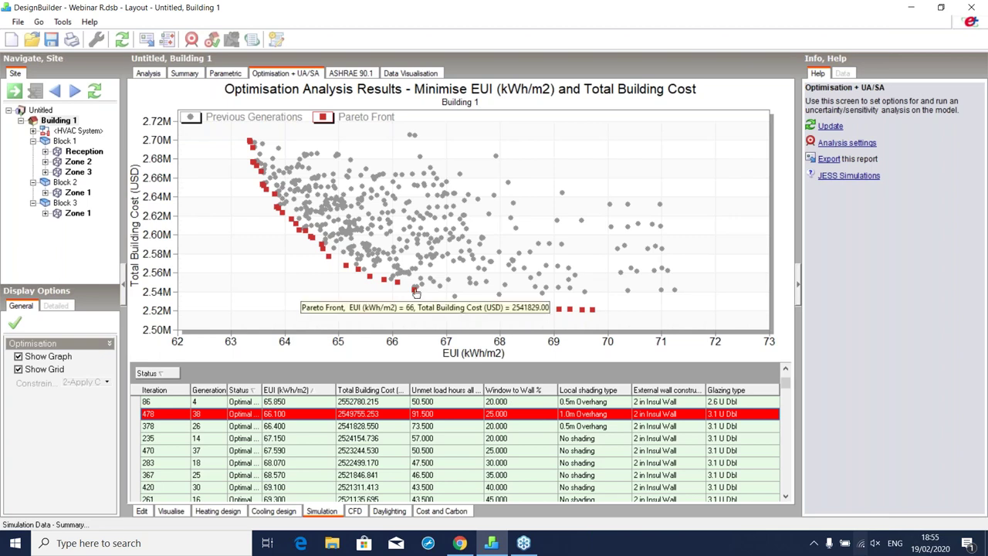
click(416, 292)
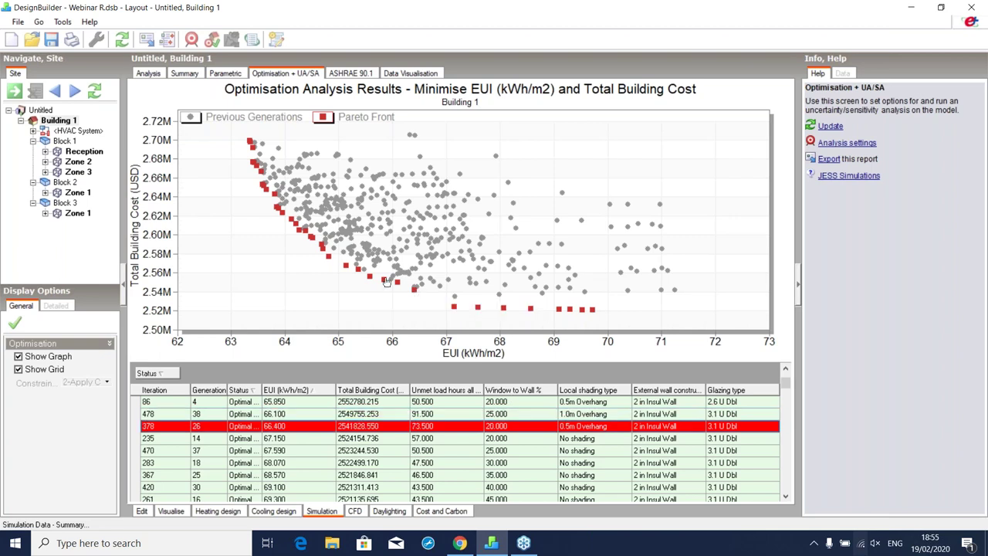
click(386, 281)
mouse_move(386, 282)
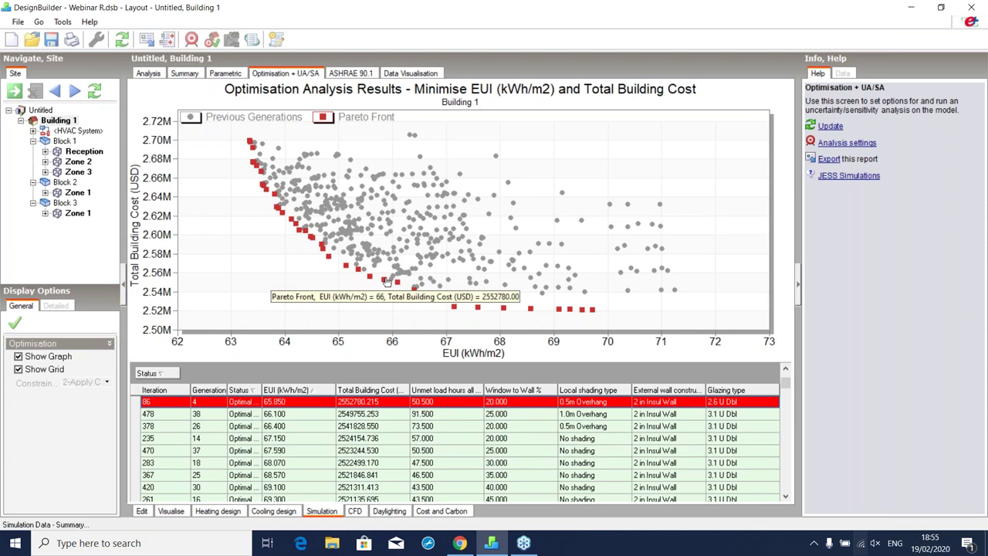
- Review the upper rows of the optimal designs table, then view the results spreadsheet export options and close them without exporting
scroll(492, 430, up, 3)
scroll(491, 430, up, 2)
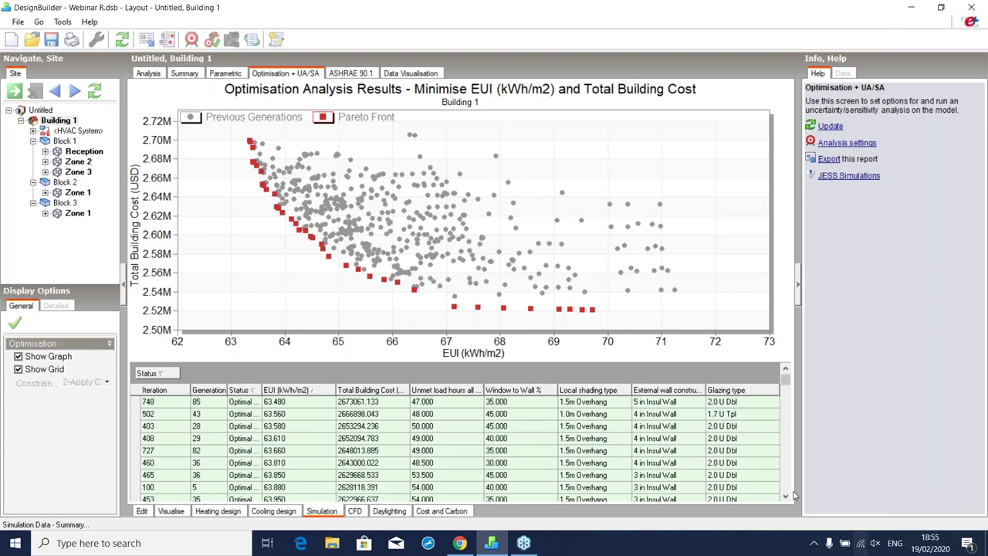
scroll(697, 462, down, 2)
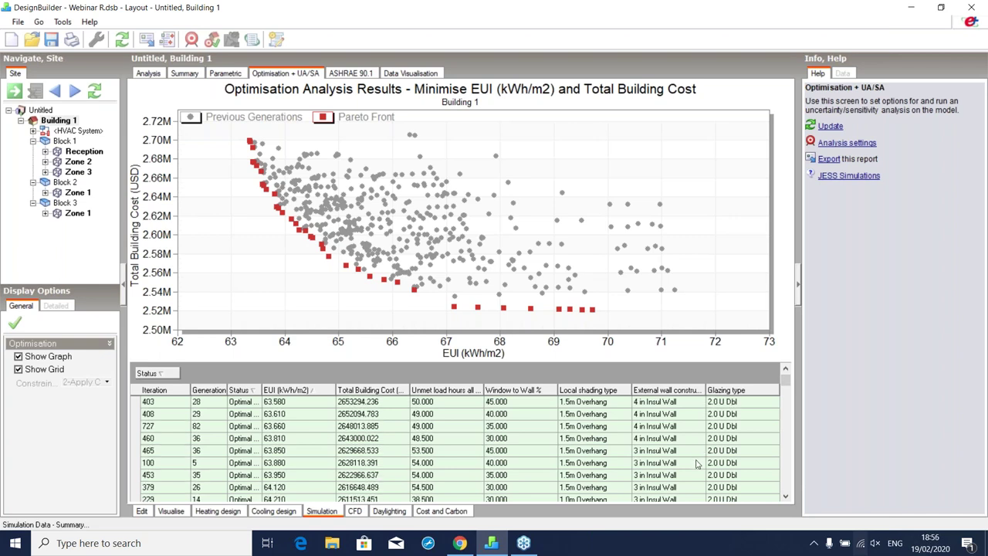
click(147, 40)
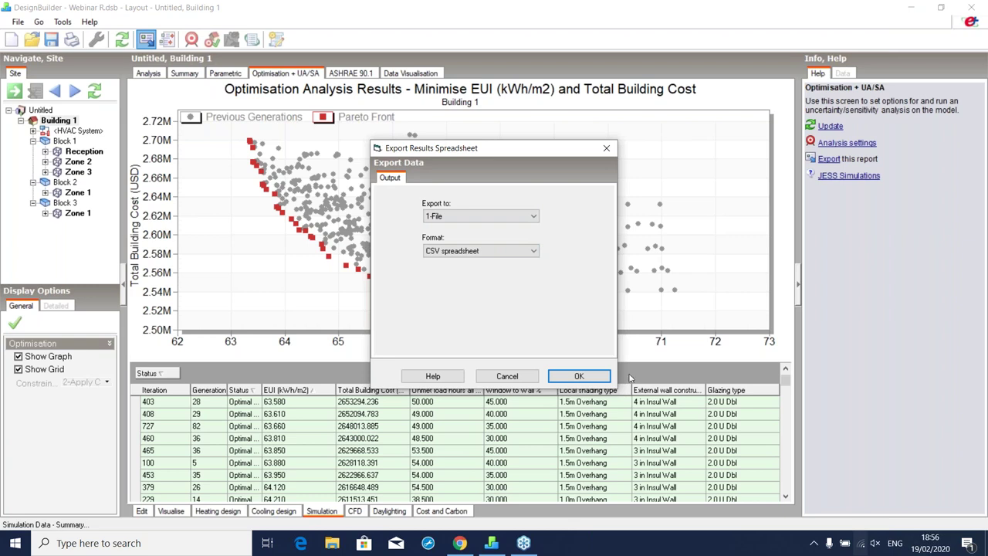
click(508, 377)
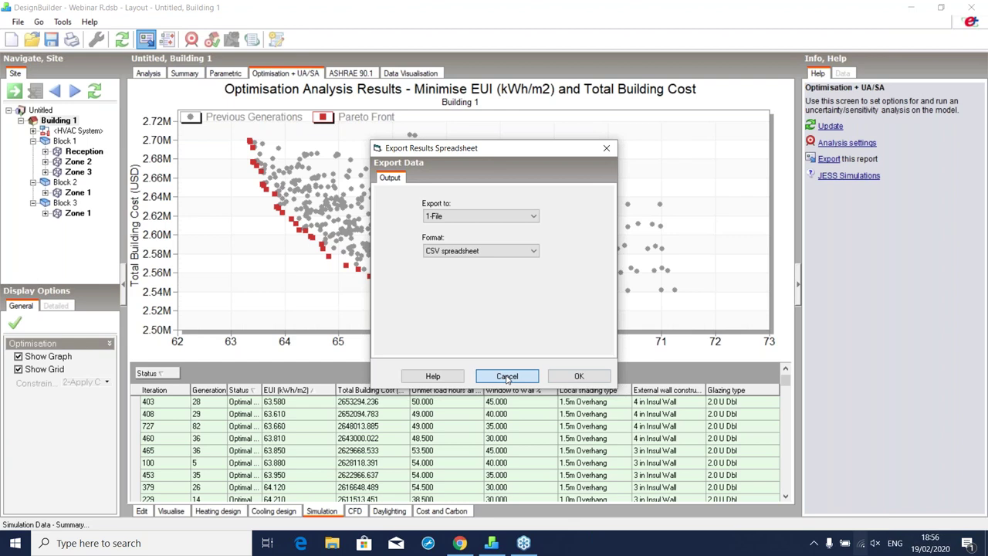
click(507, 378)
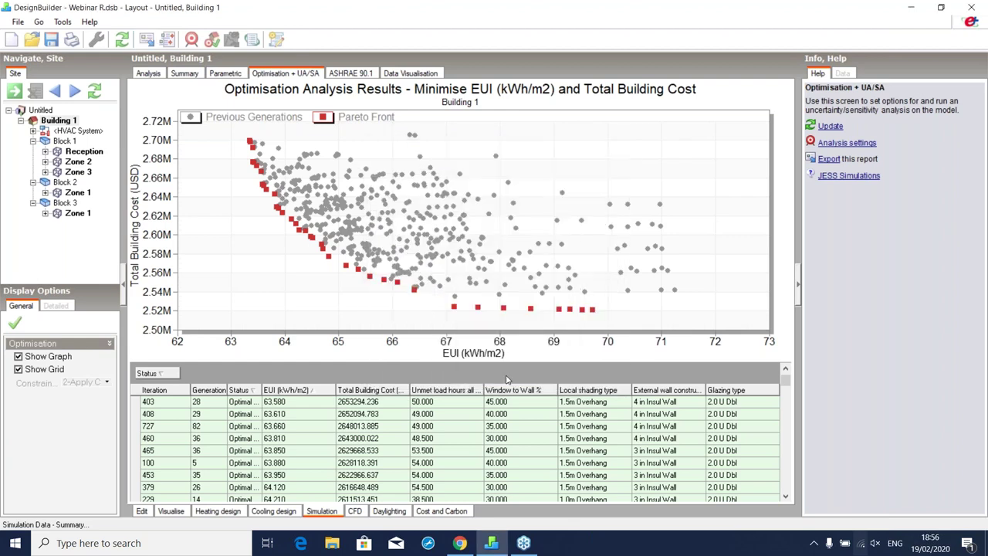
- Switch to Chrome and open the designbuilder.co.uk home page in a new tab
click(461, 543)
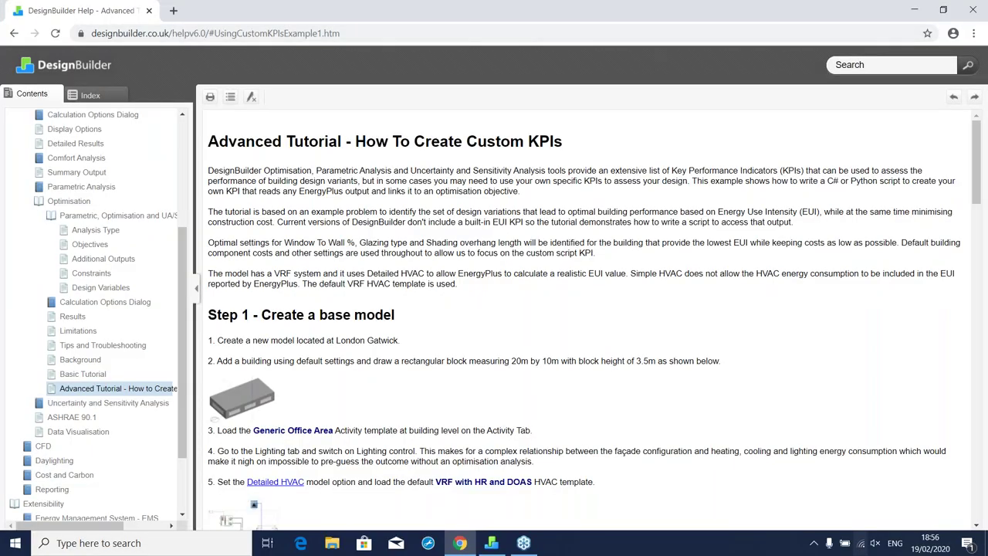
click(173, 12)
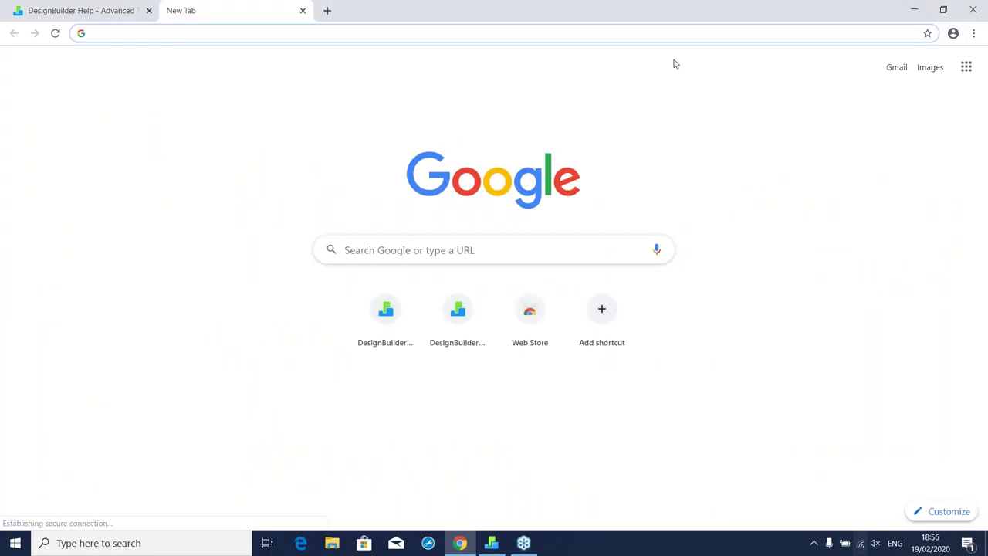
text(f)
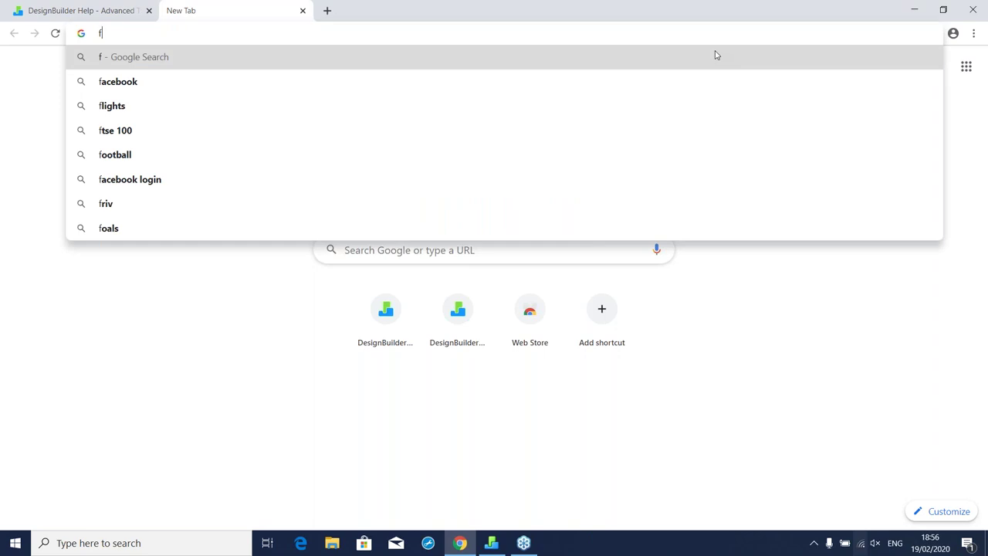
text(dr)
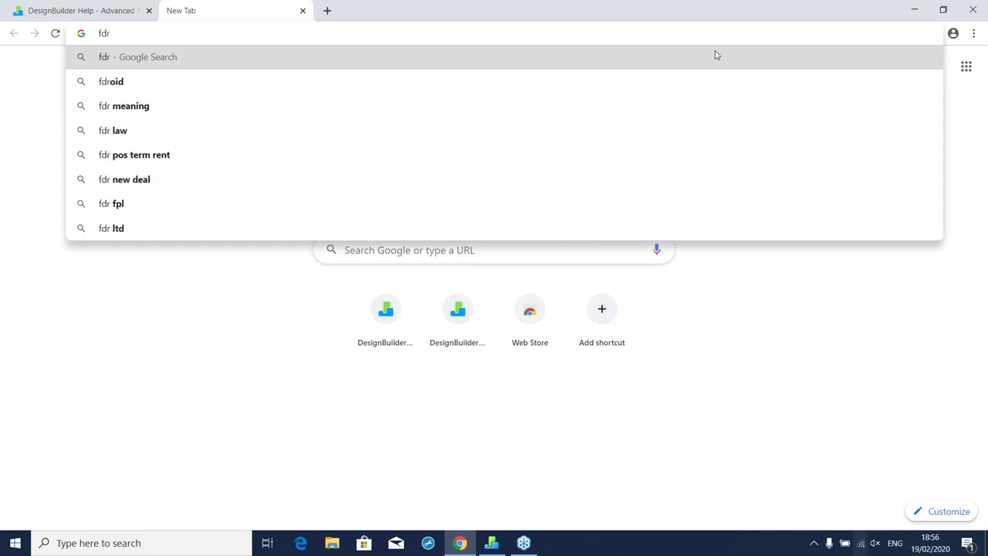
key(BackSpace)
key(BackSpace)
key(BackSpace)
text(deso)
key(BackSpace)
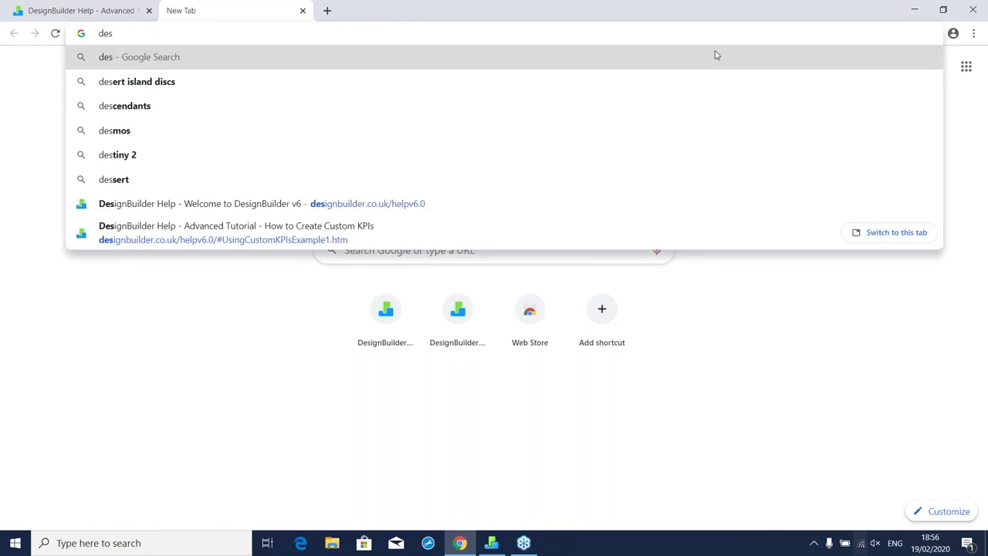
click(158, 204)
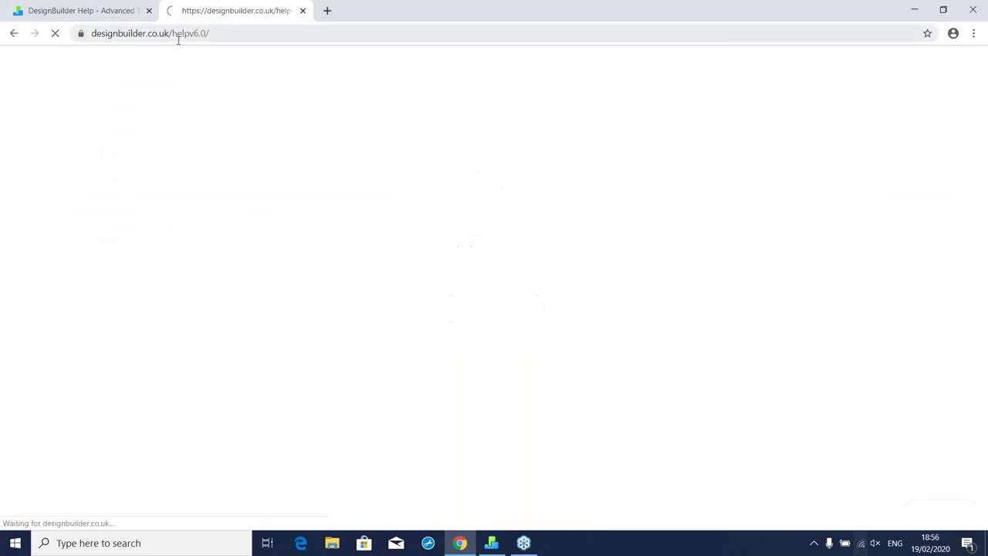
drag(204, 33, 243, 32)
key(BackSpace)
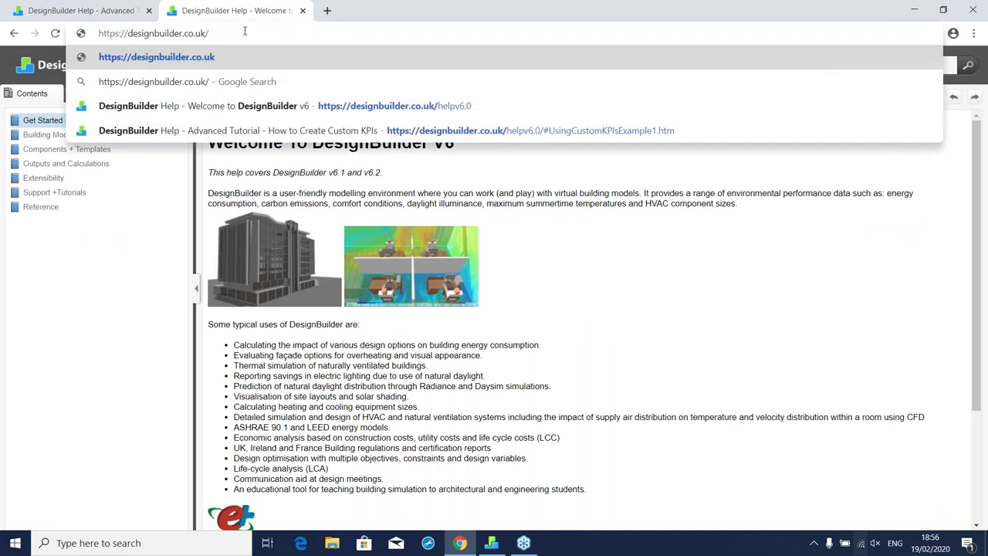
key(Return)
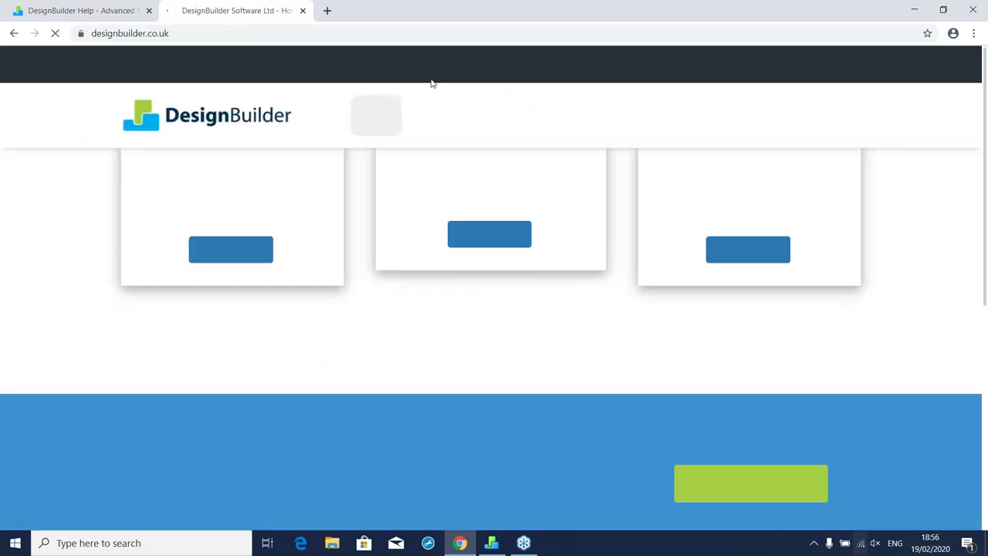
- Open the Webinars page from the site's training resources and look through the recorded webinars
mouse_move(560, 123)
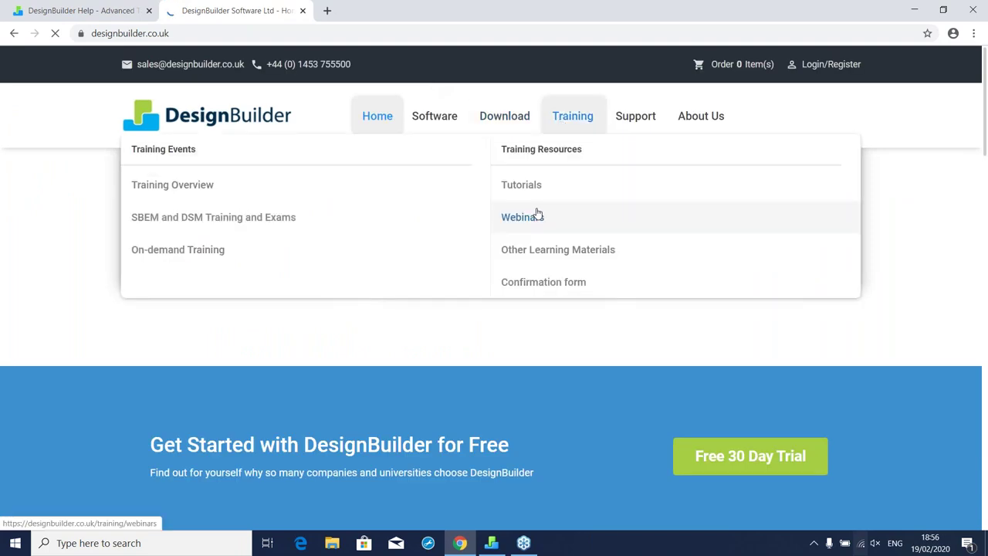
click(538, 215)
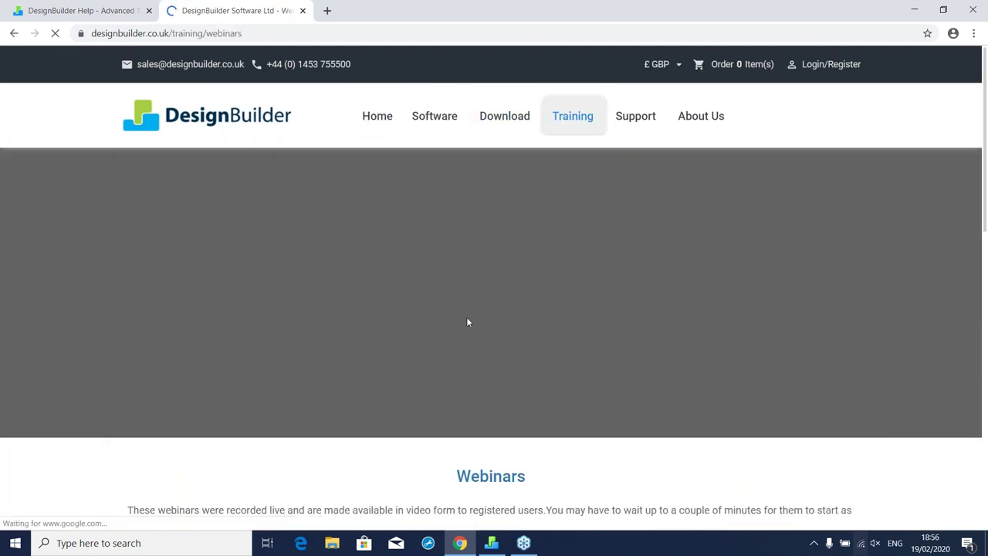
scroll(466, 318, down, 4)
scroll(465, 339, down, 2)
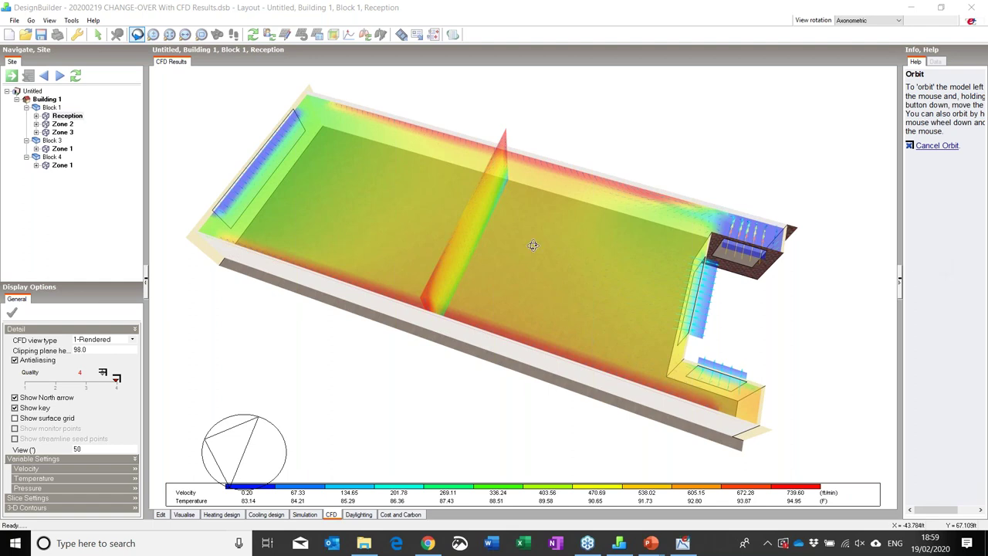
- Examine the CFD results from several angles and enlarge the brick-walled end with its window openings and airflow vectors
click(365, 338)
drag(366, 340, 525, 330)
scroll(876, 346, up, 1)
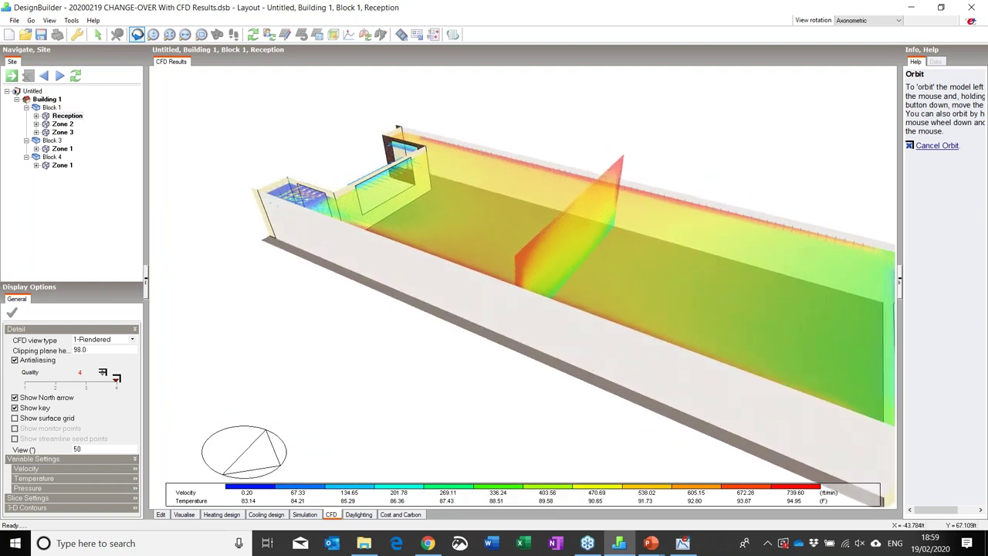
drag(194, 212, 393, 237)
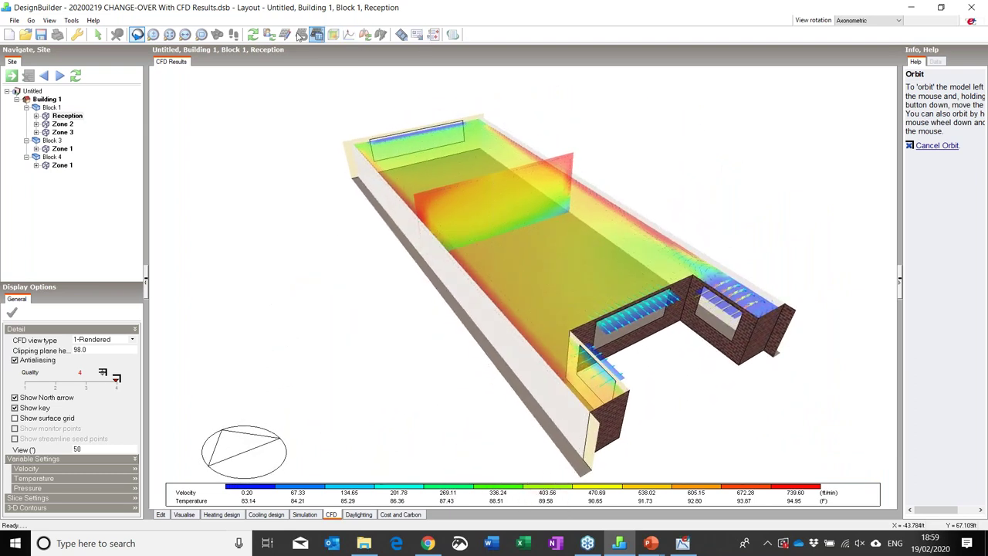
click(201, 34)
drag(468, 339, 824, 240)
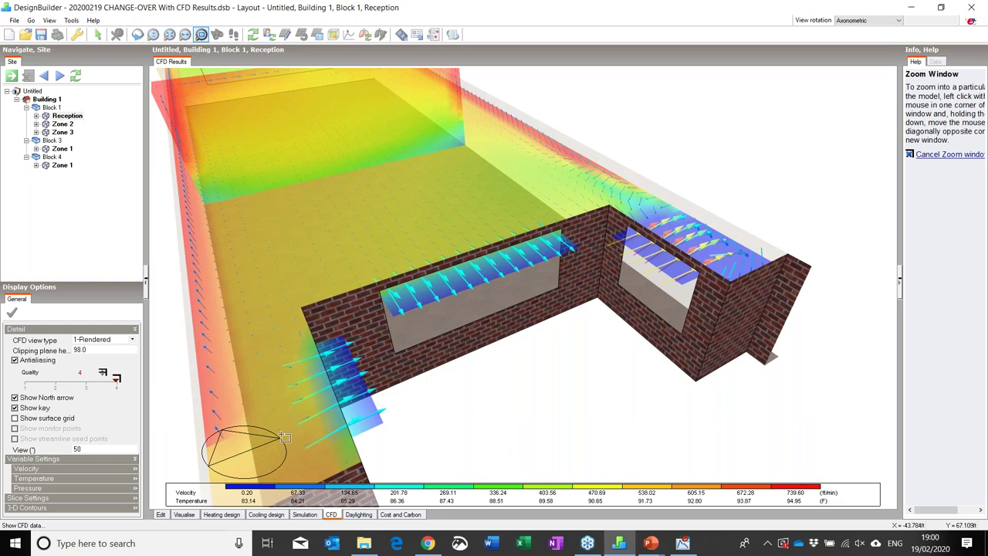
- Display the annual daylighting results for Zone 1 of Block 4
click(360, 515)
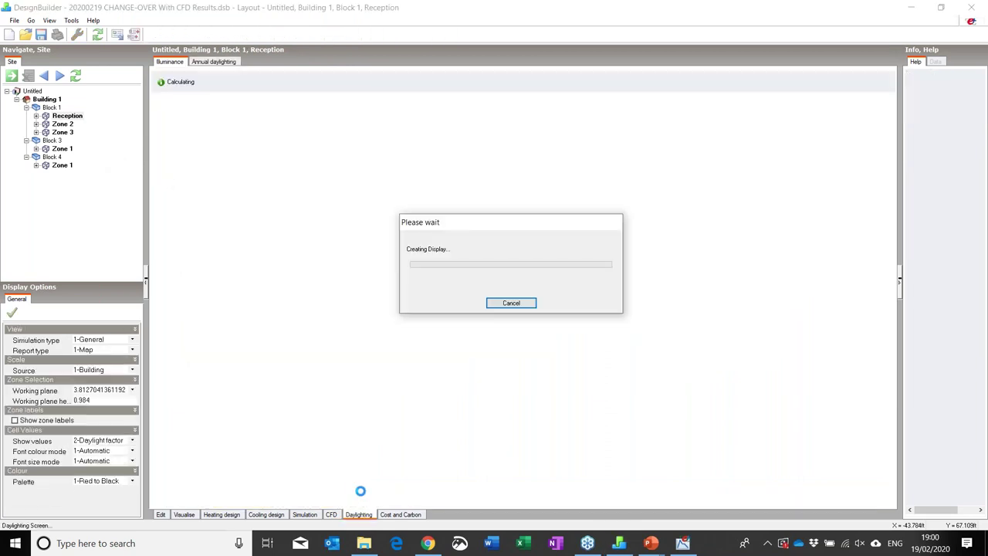
click(63, 165)
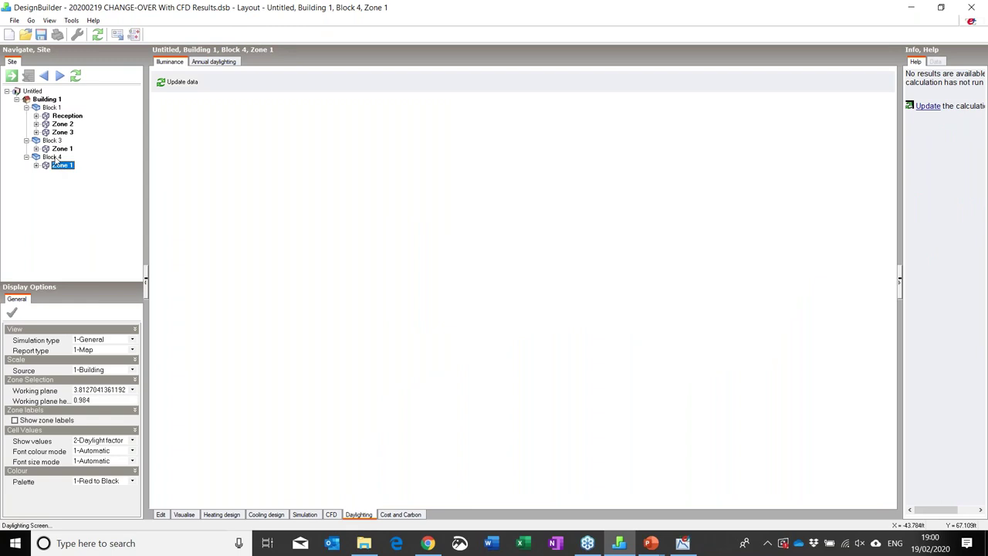
click(215, 63)
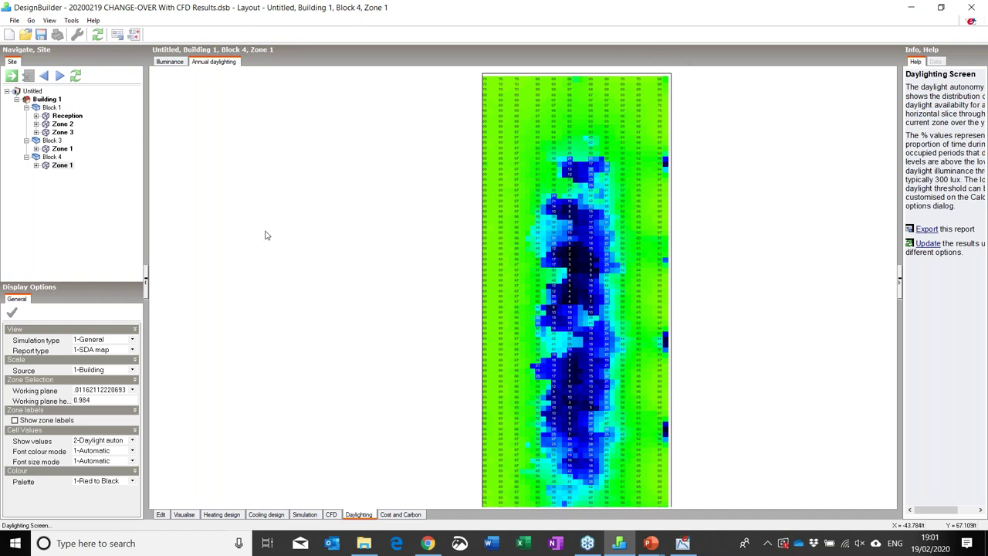
- Compare the annual daylighting reports for the zone by displaying the ASE map, followed by the UDI map
click(120, 351)
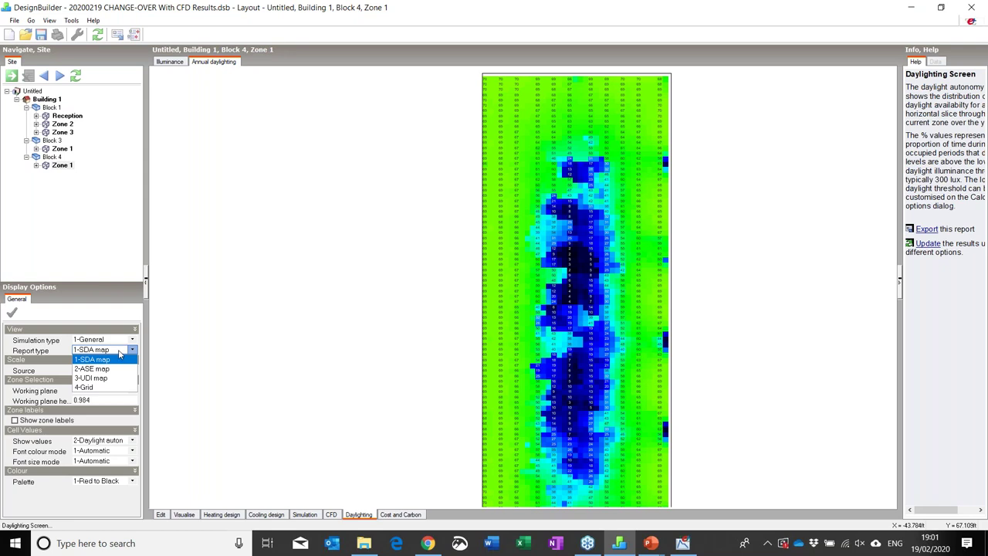
click(111, 369)
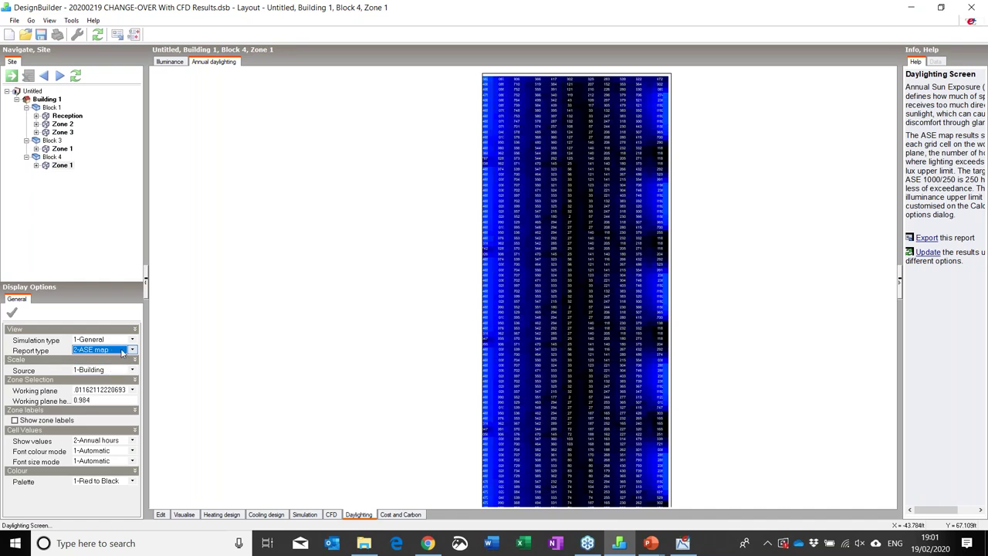
click(119, 353)
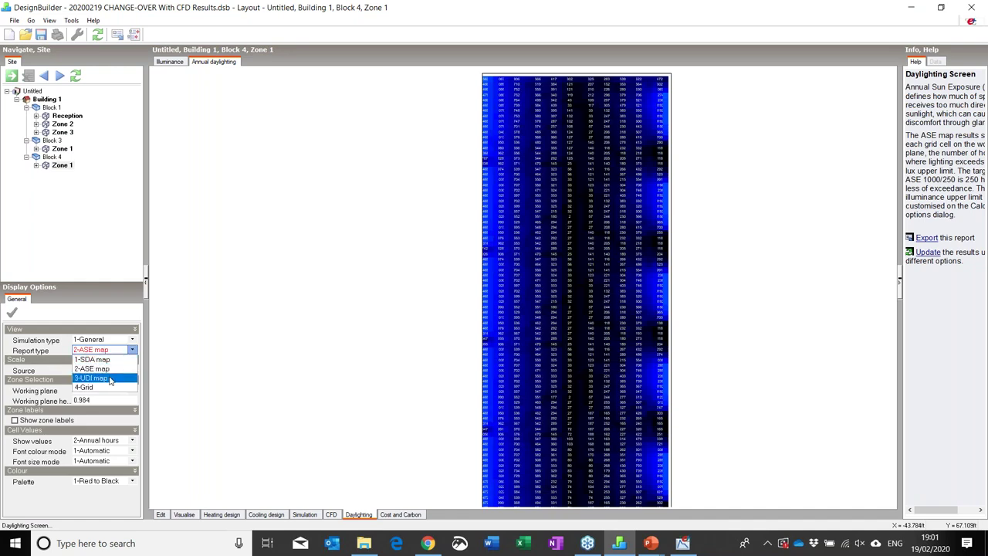
click(111, 379)
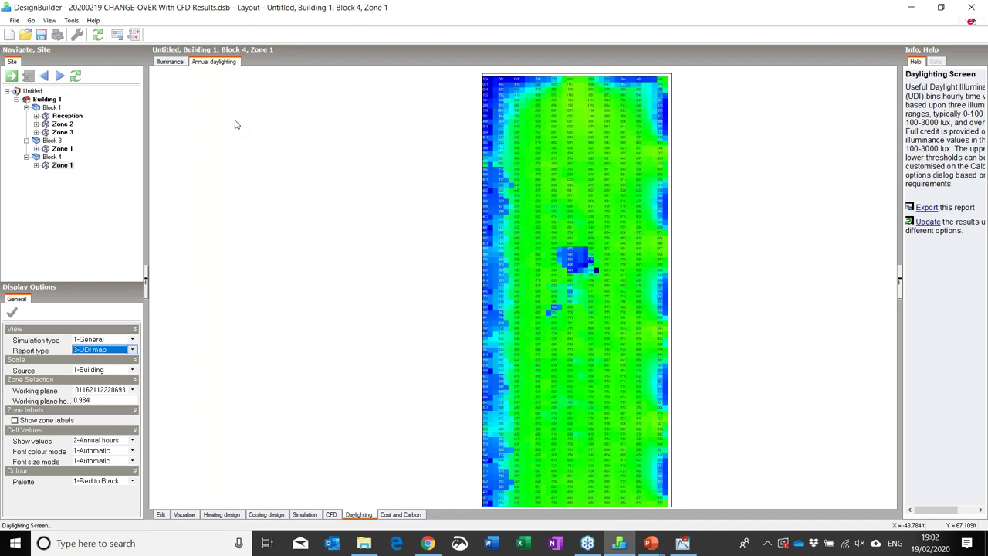
- Update the annual daylighting calculation for Block 4 Zone 1 with the simulation type set to LEED v4 Option 1
click(97, 35)
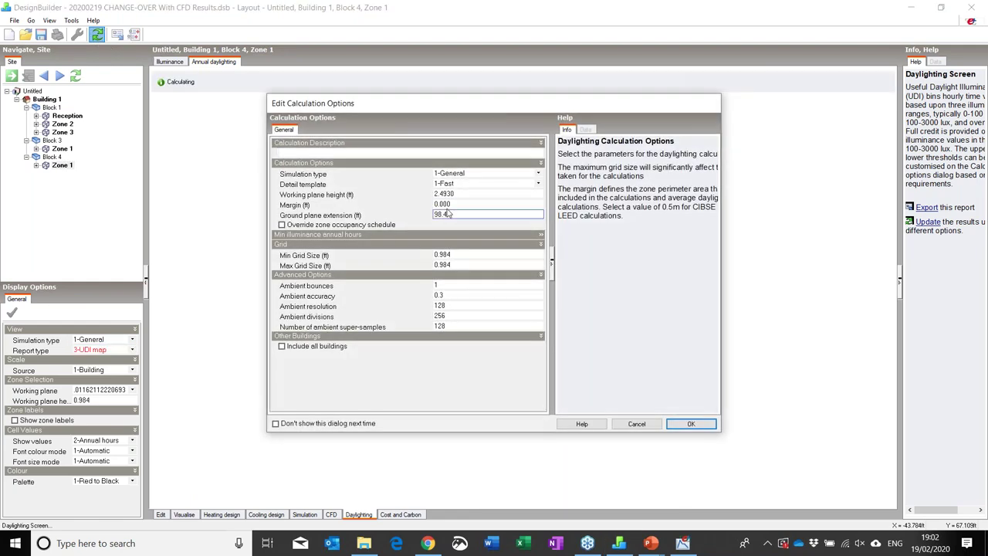
click(461, 174)
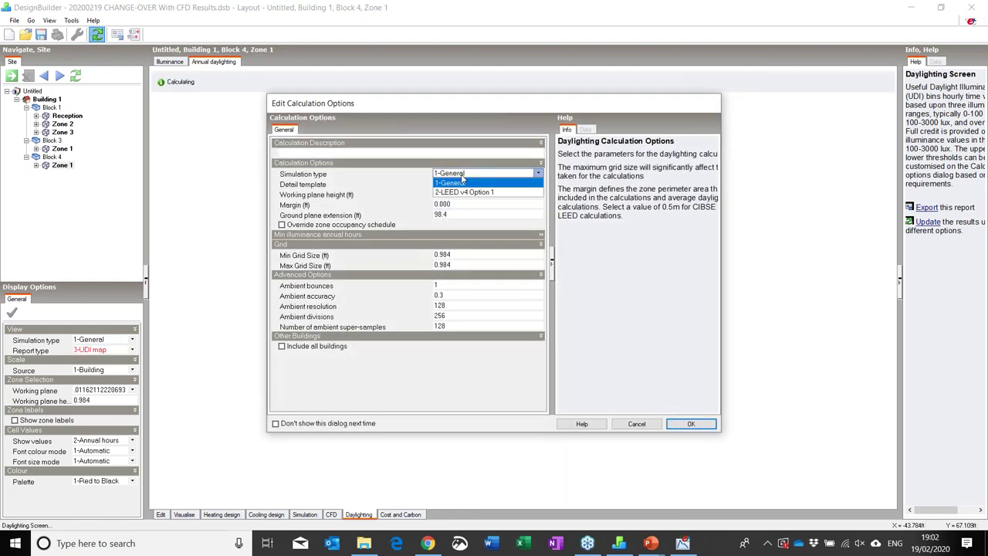
click(462, 194)
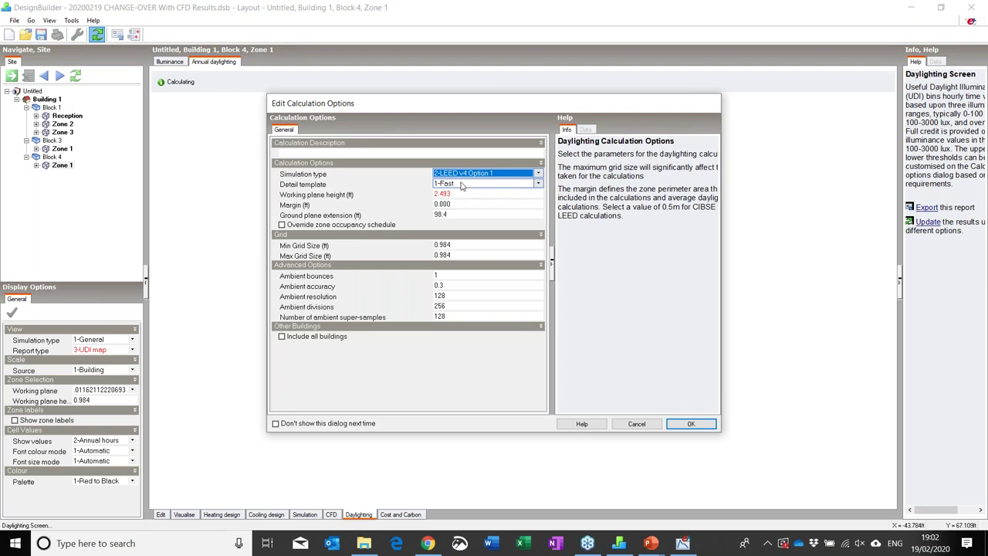
click(692, 424)
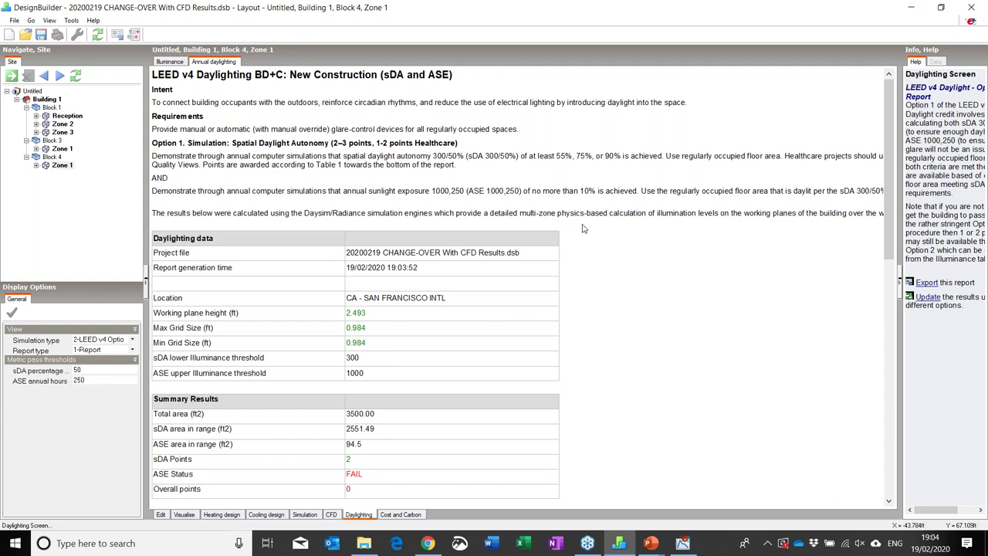
- Review the LEED v4 report's summary results and eligible zones, then view the illuminance results and return to the report
scroll(627, 234, down, 1)
scroll(627, 234, down, 1)
scroll(627, 233, up, 1)
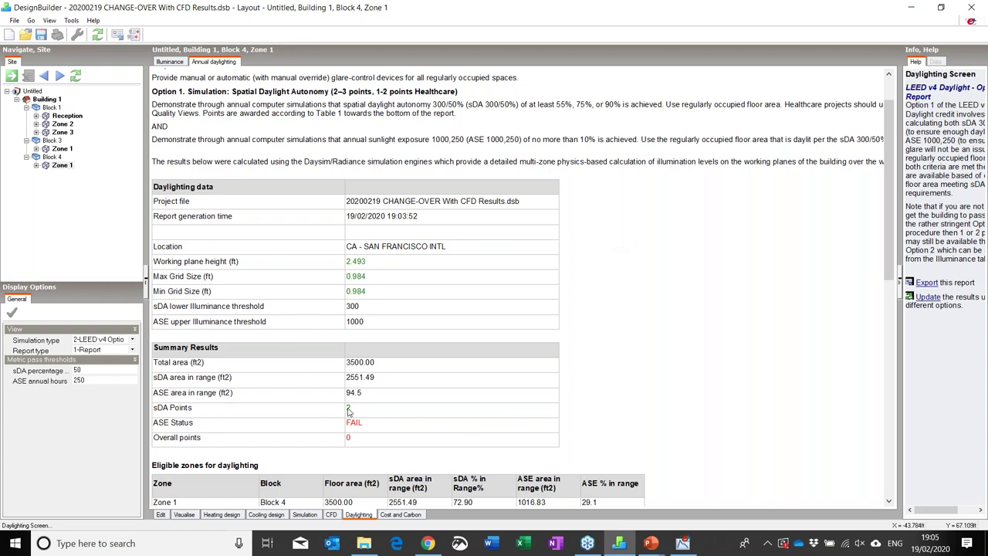
scroll(368, 411, down, 1)
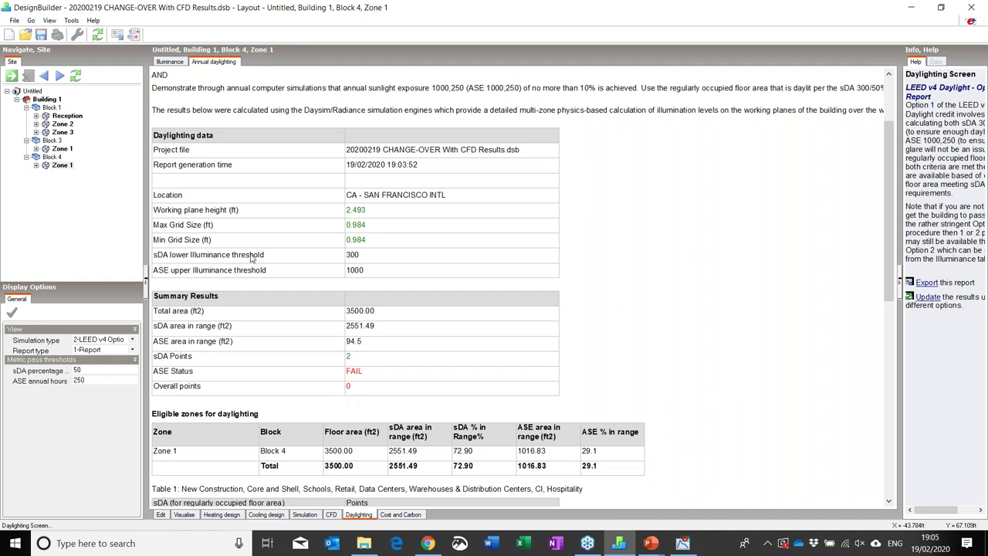
click(170, 62)
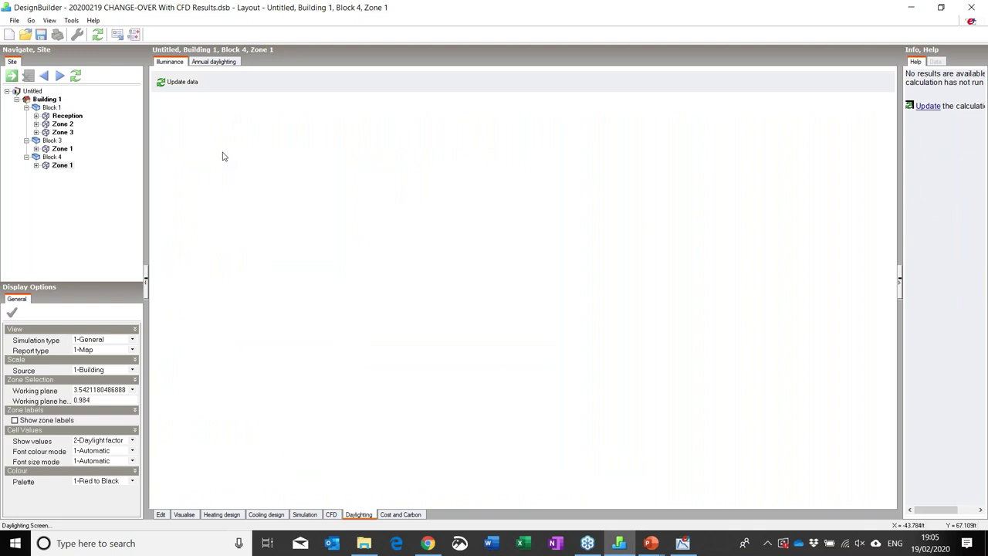
click(213, 62)
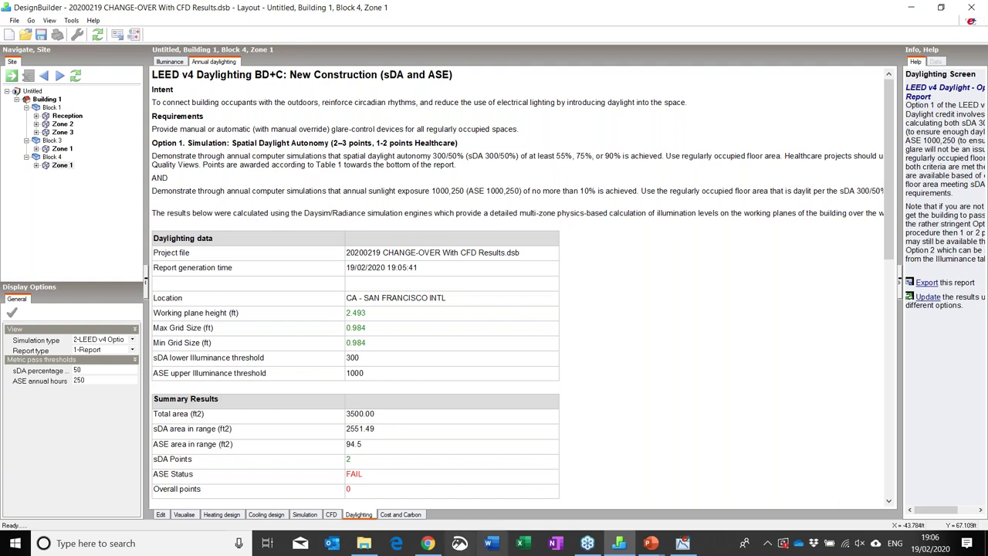
- Switch to the running PowerPoint slide show and advance to the closing Questions slide
mouse_move(653, 547)
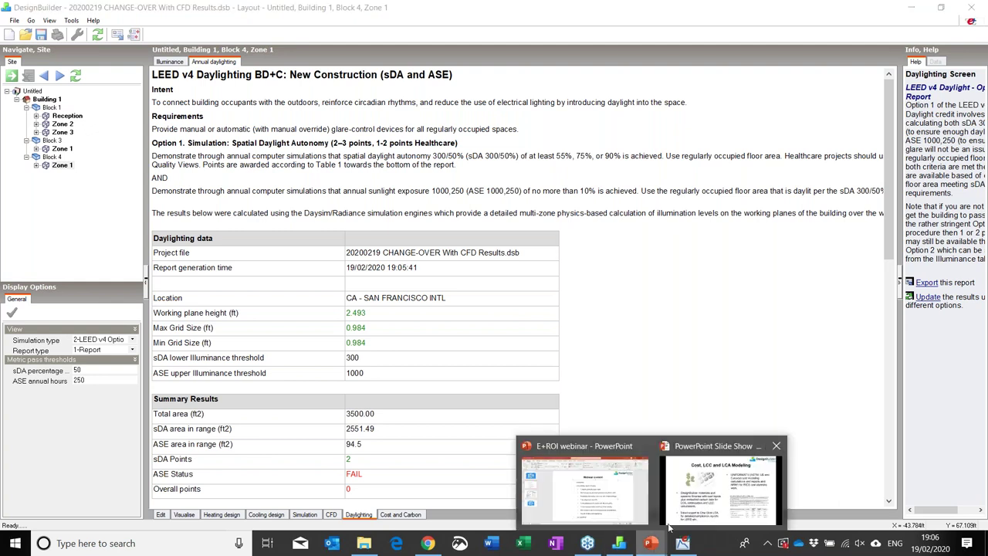
click(711, 501)
click(715, 274)
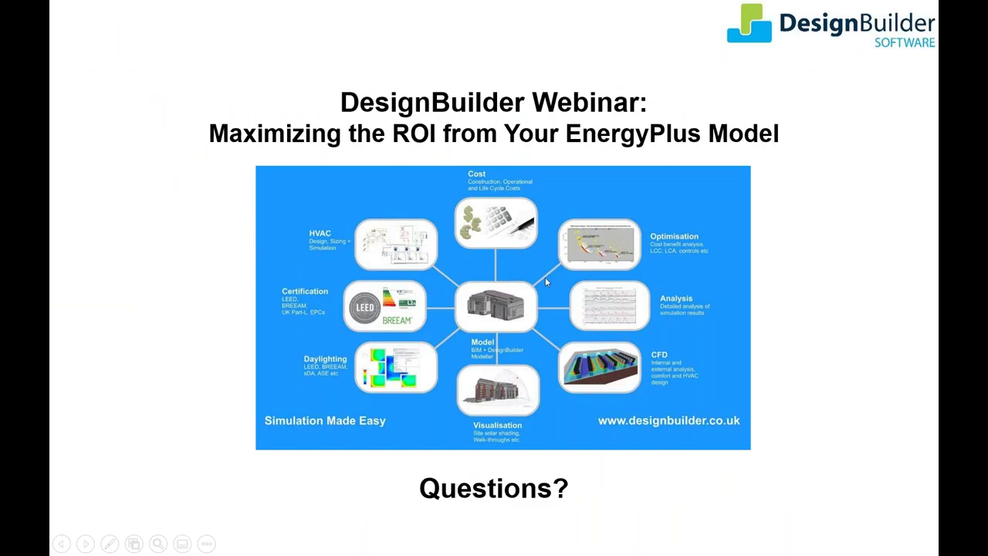